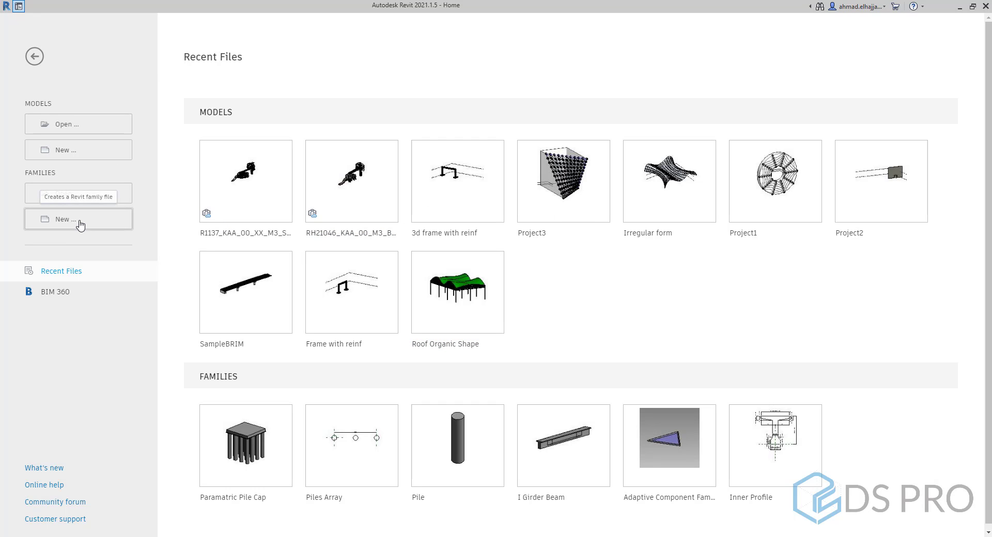
Start a new family from the Metric Generic Model.rft template
click(80, 225)
click(461, 213)
scroll(462, 213, down, 5)
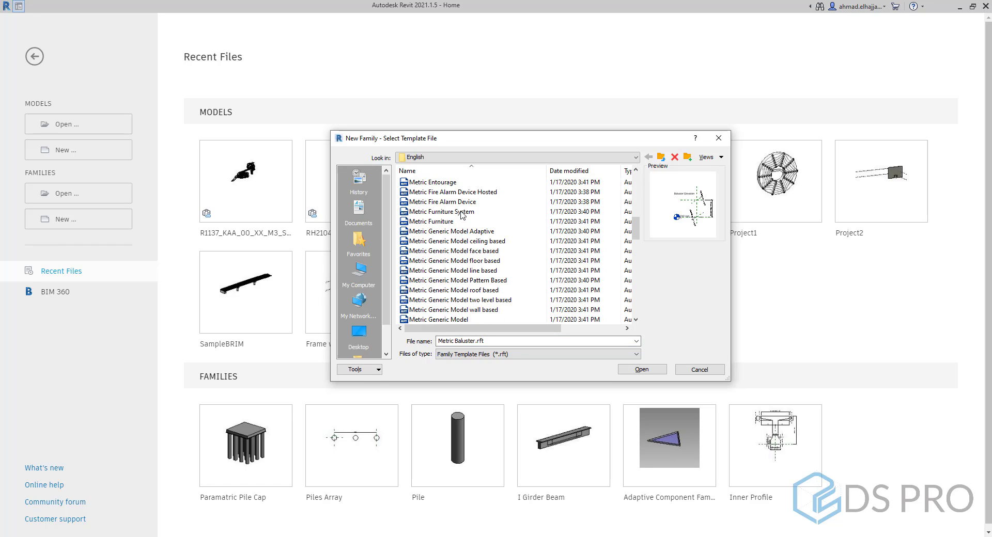
scroll(461, 213, down, 1)
click(463, 291)
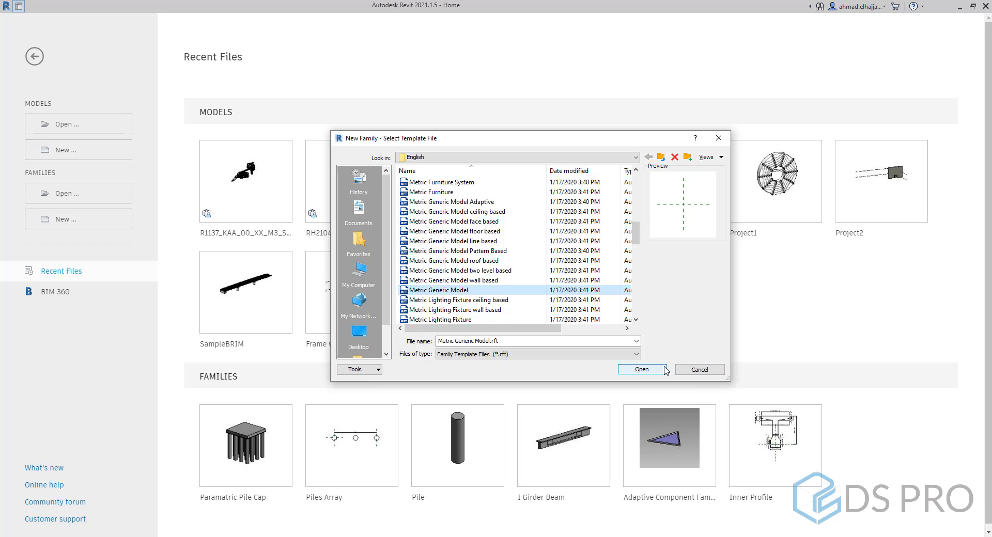
click(665, 370)
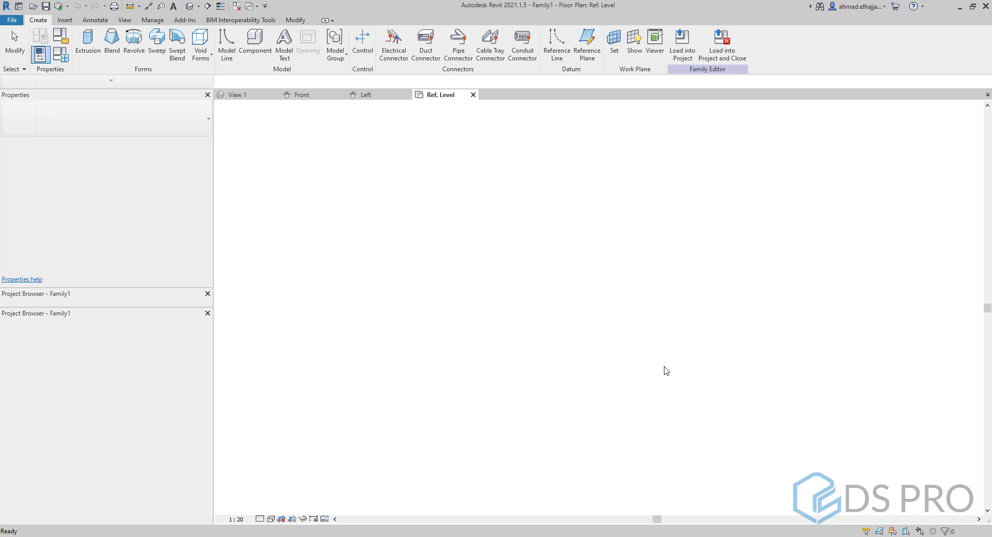
Draw a vertical reference plane left of centre and mirror it across the vertical centre plane
click(585, 55)
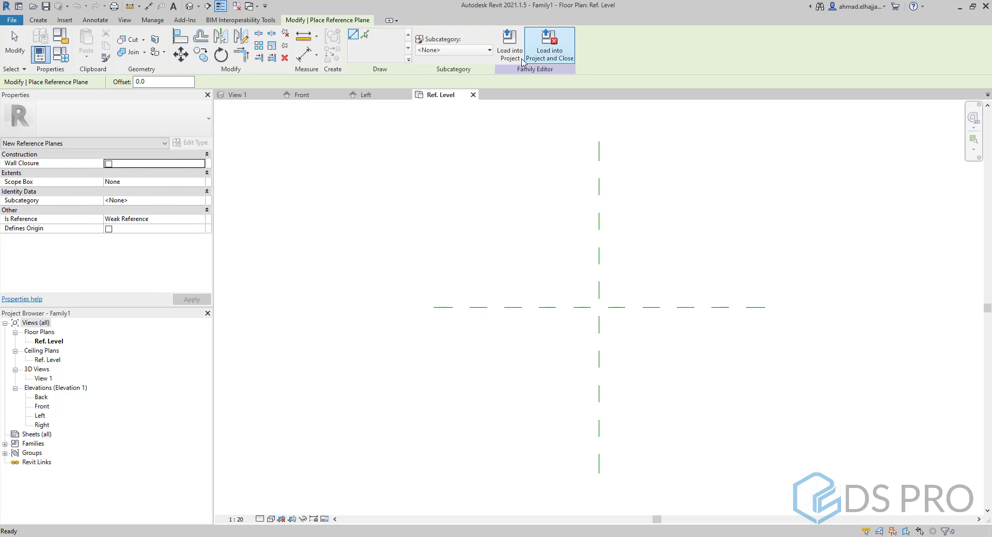
click(513, 143)
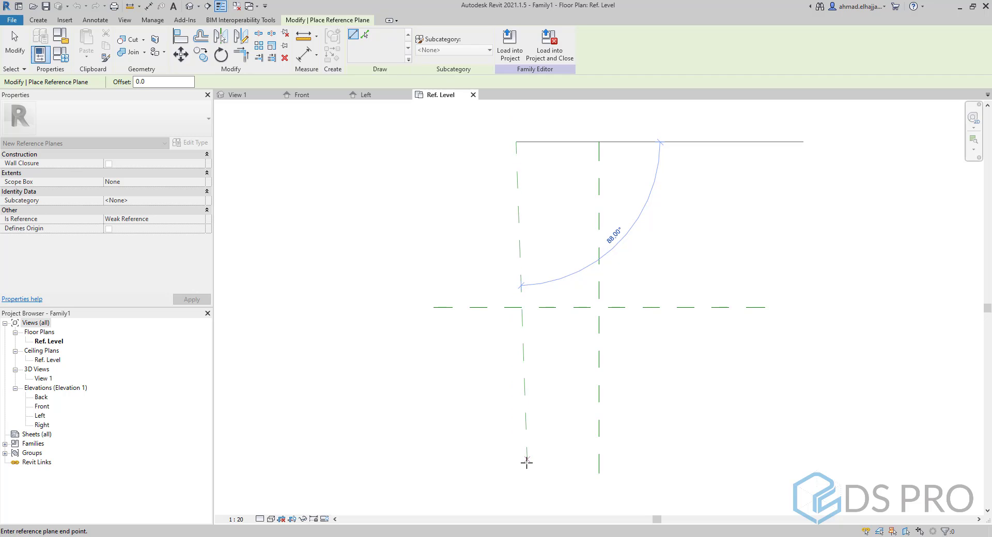
click(513, 472)
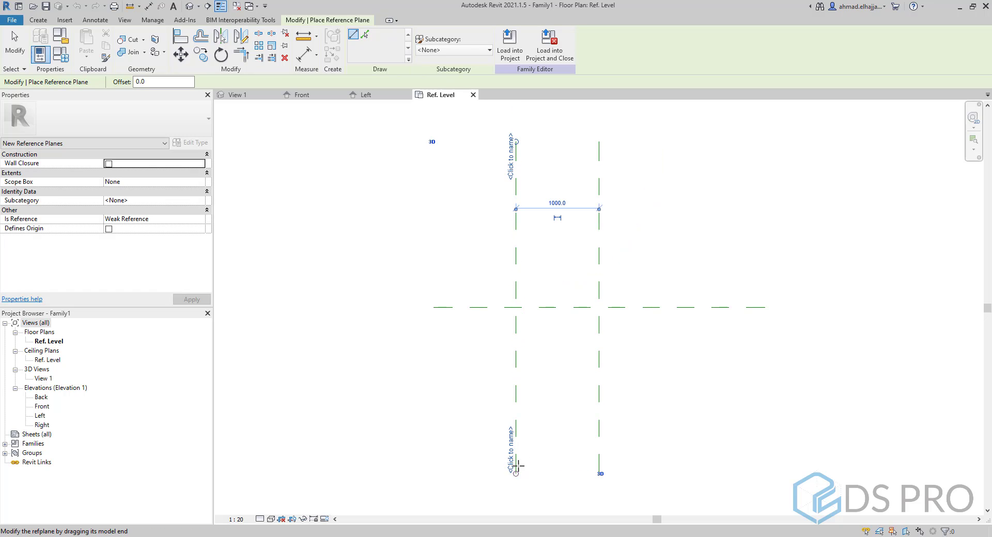
key(Escape)
key(Escape)
click(516, 284)
click(221, 36)
click(599, 169)
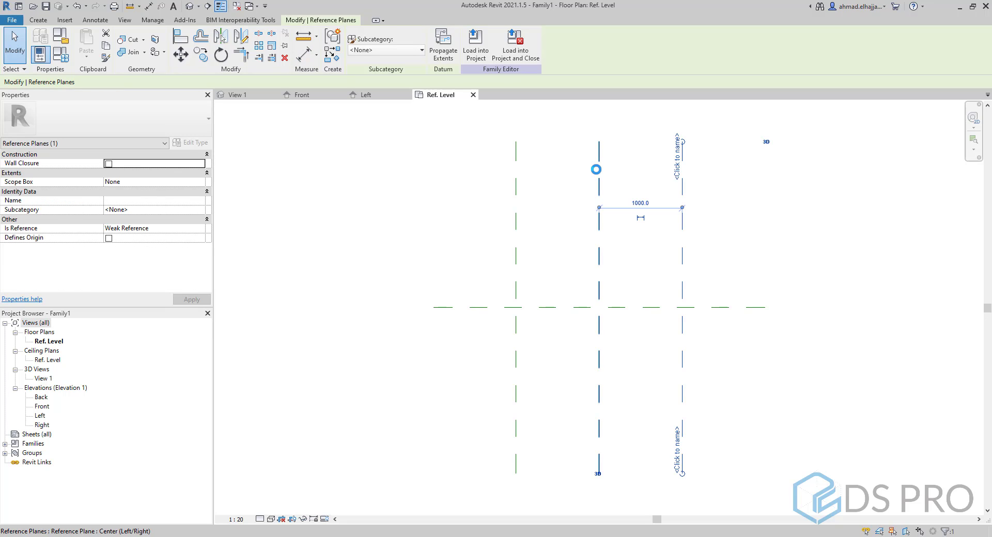
click(576, 174)
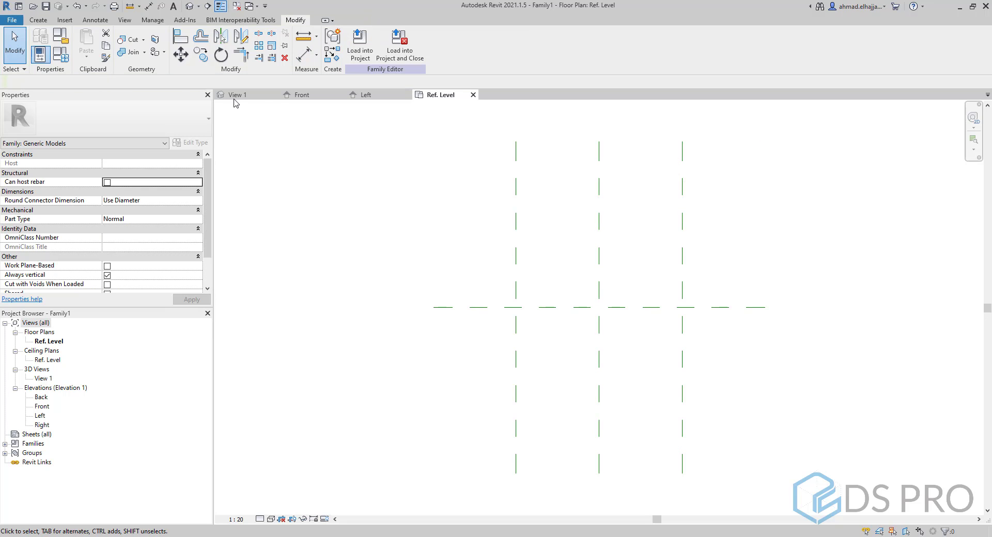
Add reference planes offset 1000 above and below the horizontal centre plane
click(37, 21)
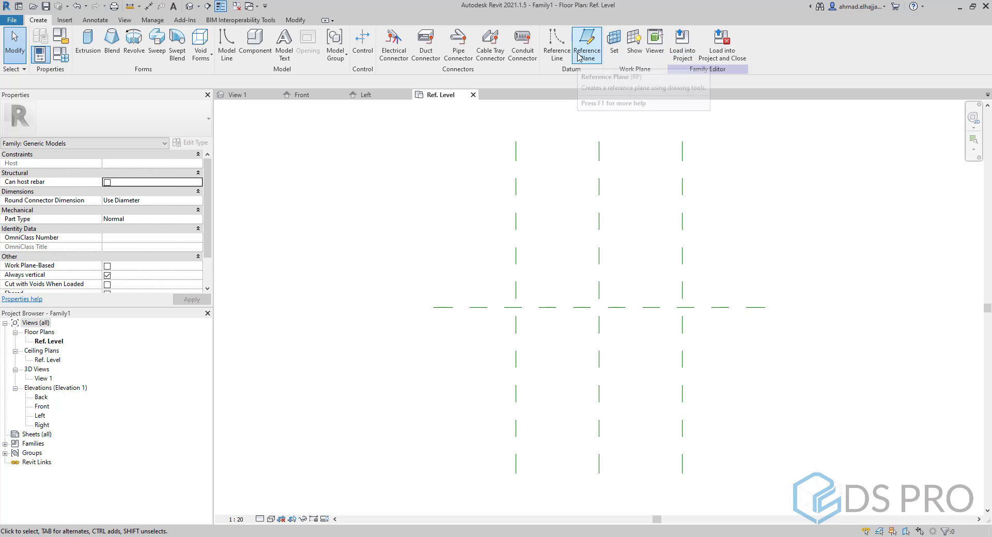
click(578, 56)
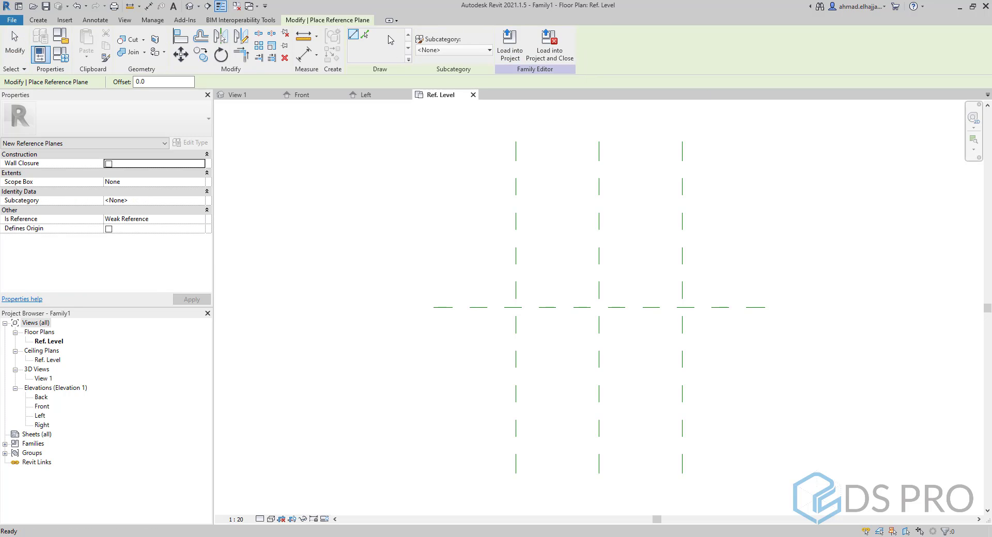
click(366, 35)
click(135, 81)
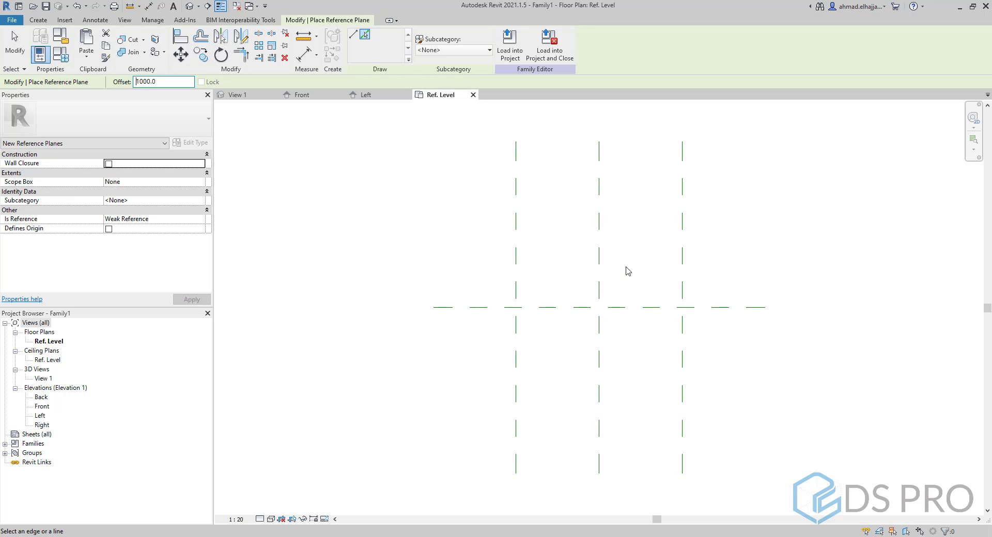
click(630, 308)
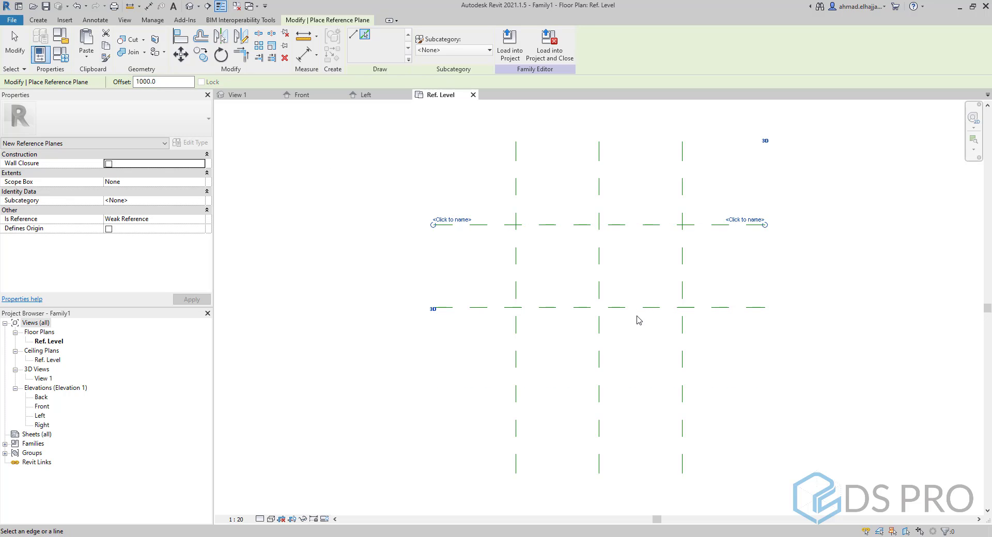
click(640, 315)
key(Escape)
key(Escape)
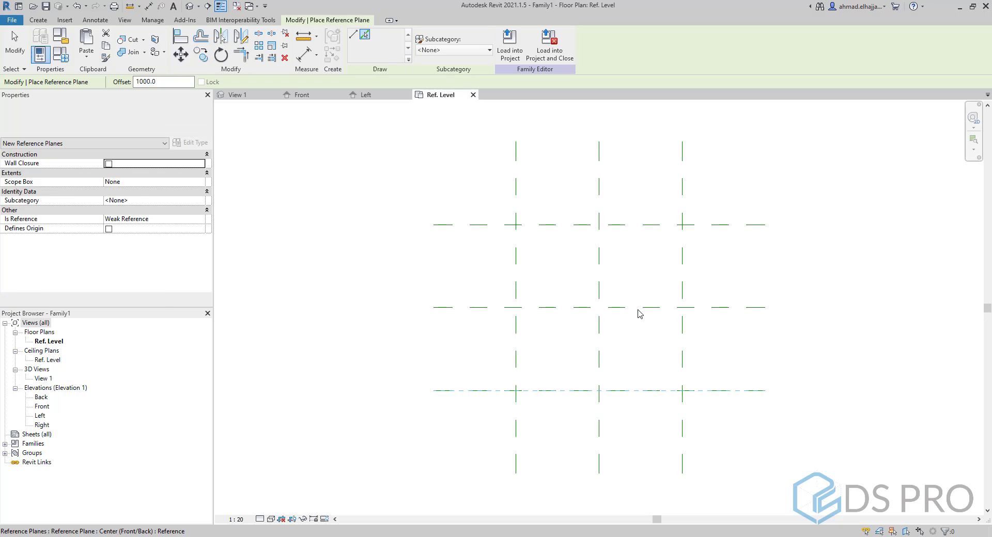
click(95, 19)
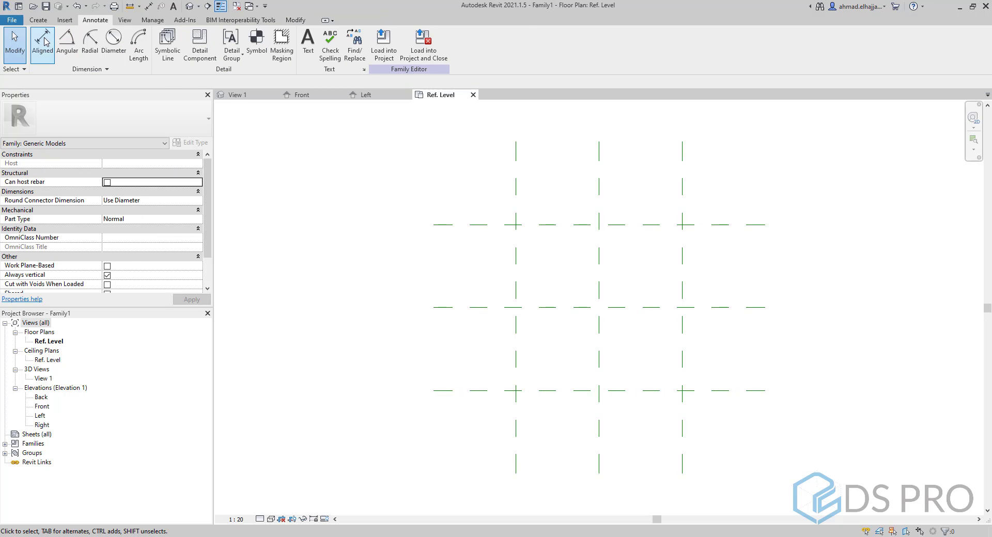
Dimension the three vertical planes with EQ and add a 2000 overall width dimension
click(41, 44)
click(516, 212)
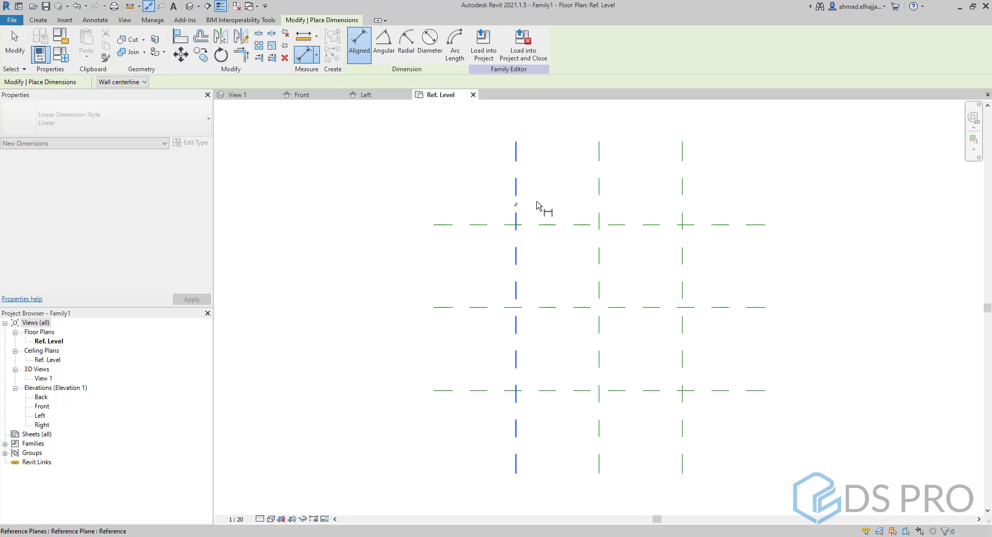
click(601, 208)
click(682, 207)
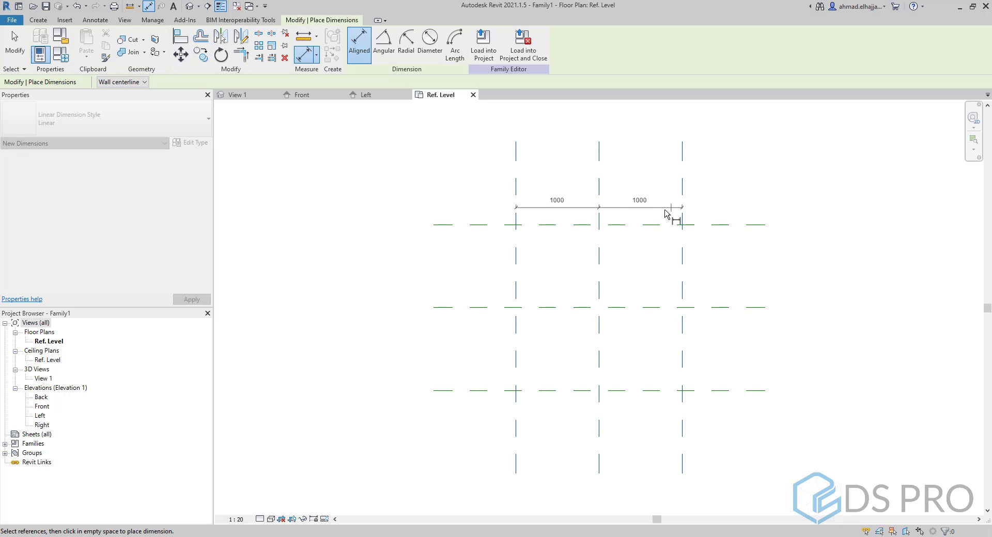
click(667, 210)
click(598, 189)
click(517, 179)
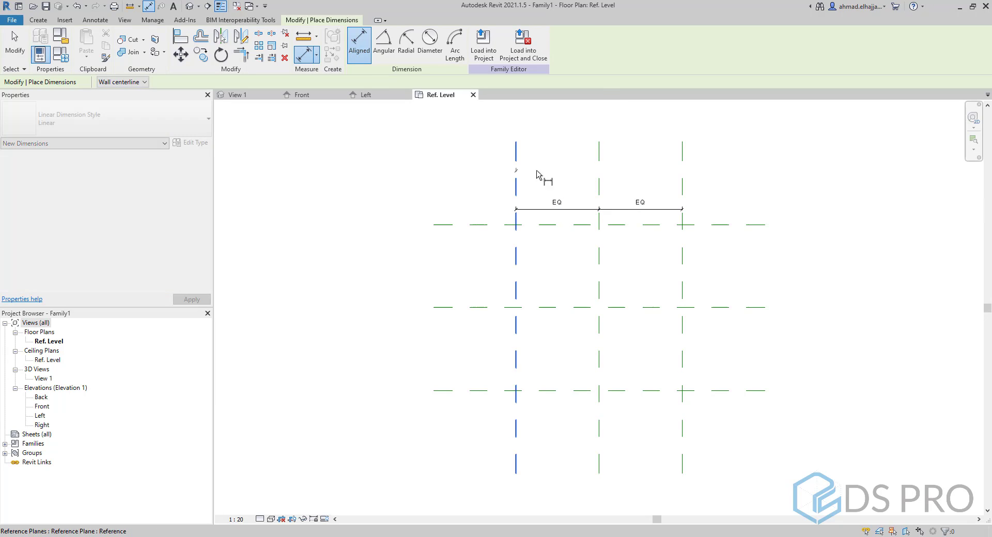
click(682, 183)
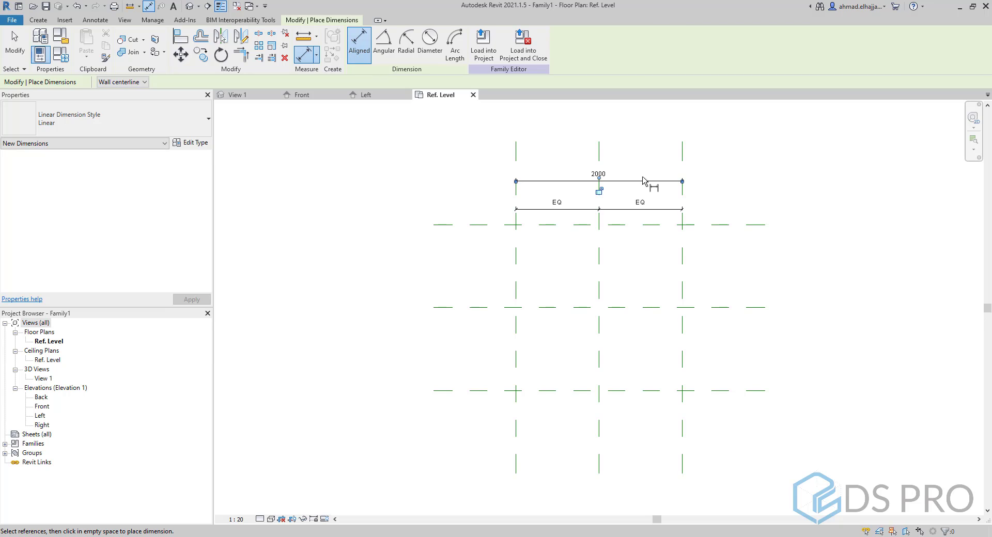
click(631, 189)
Dimension the horizontal planes as 1000/1000 and add a 2000 overall depth dimension
click(511, 392)
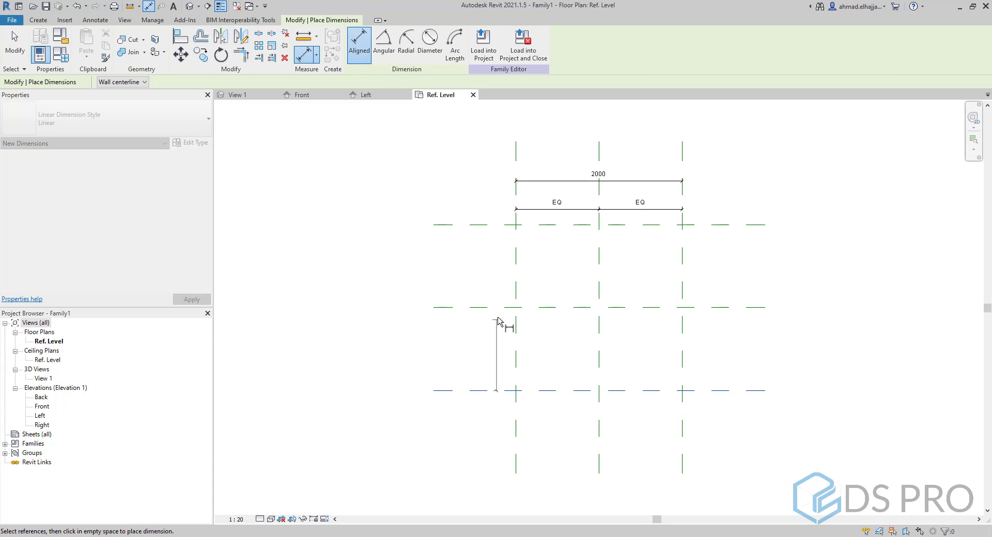
click(502, 309)
click(499, 226)
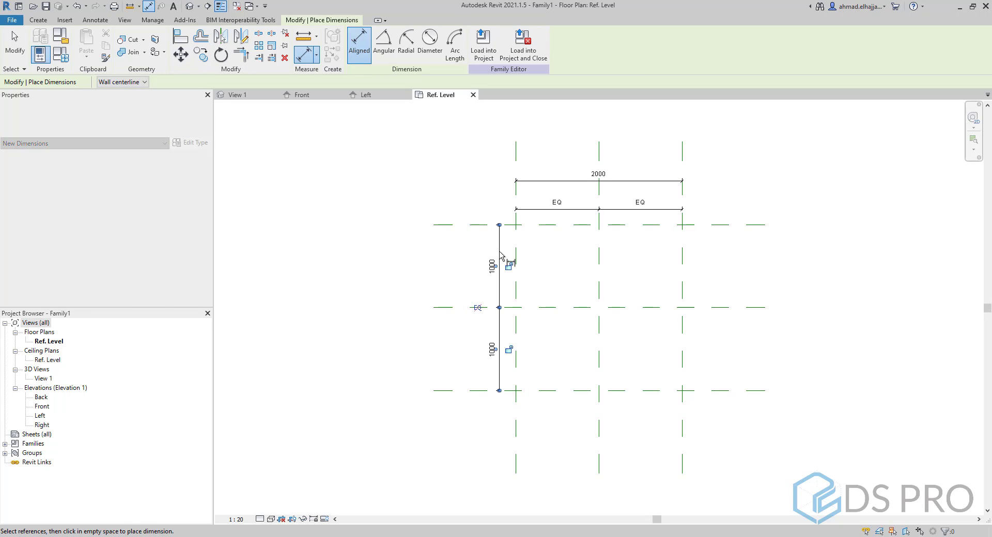
click(503, 264)
click(544, 390)
click(513, 226)
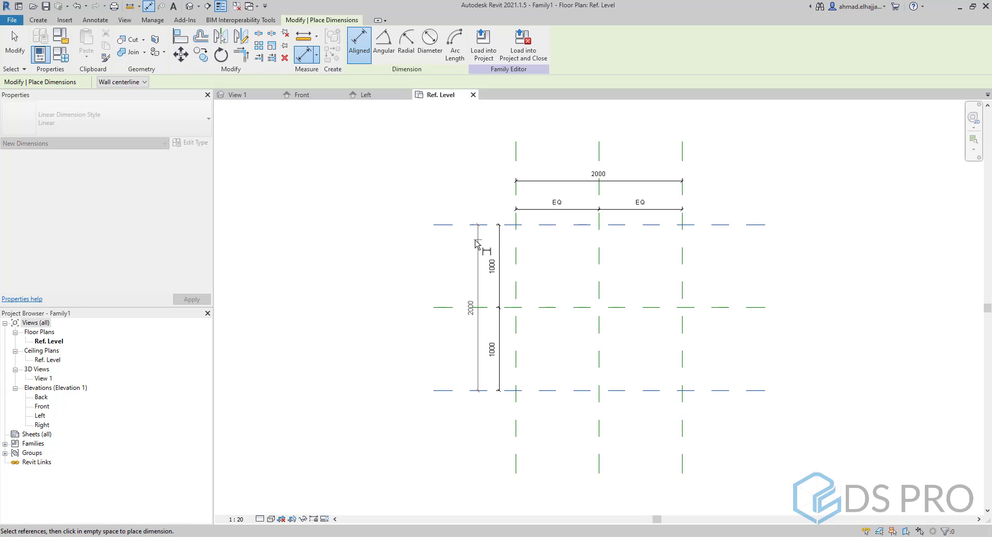
click(474, 244)
key(Escape)
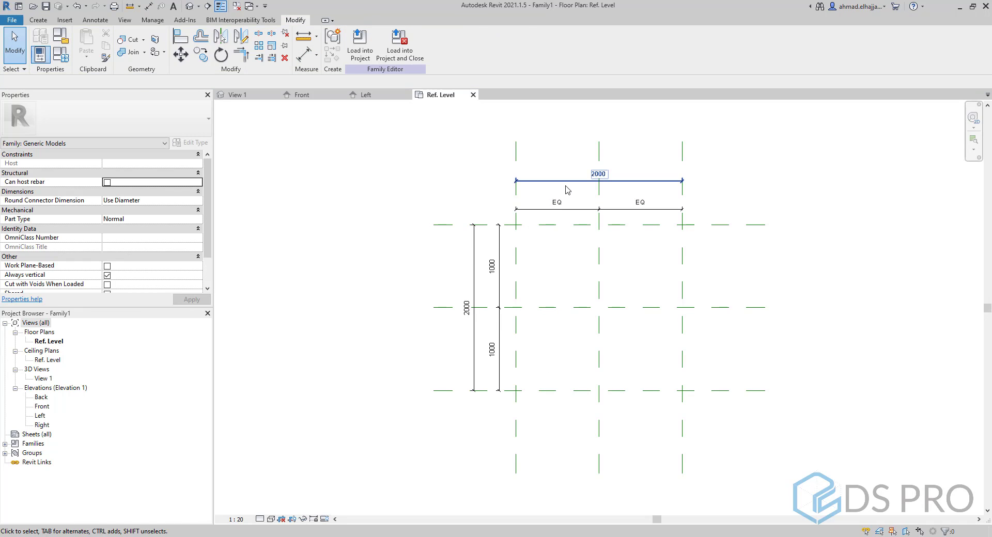
Label the 2000 overall width dimension with a new type parameter A
click(568, 183)
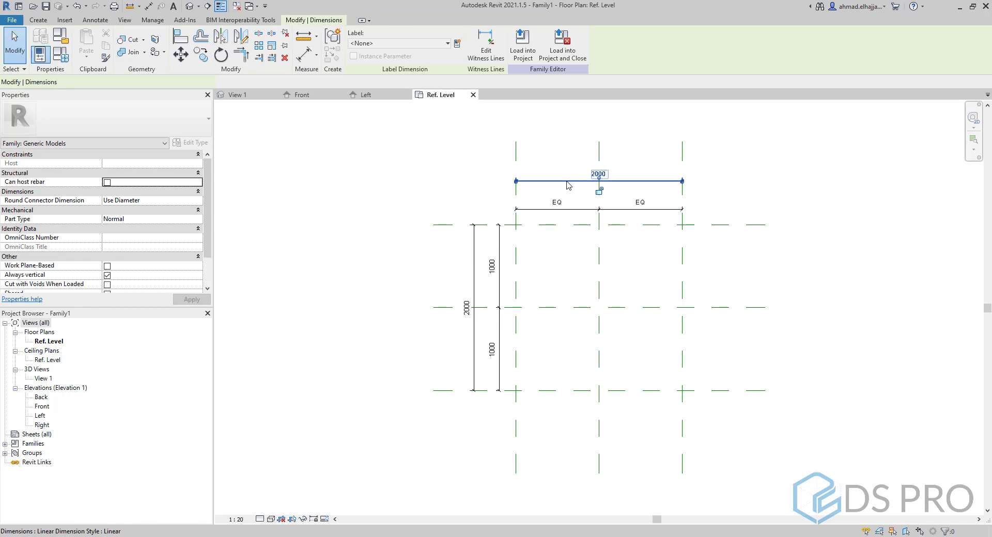
click(458, 44)
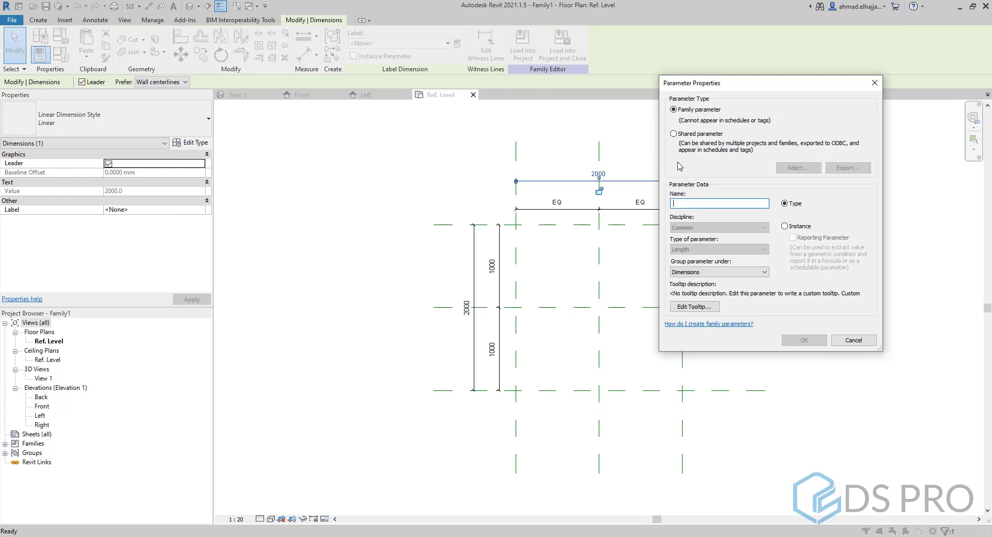
click(785, 226)
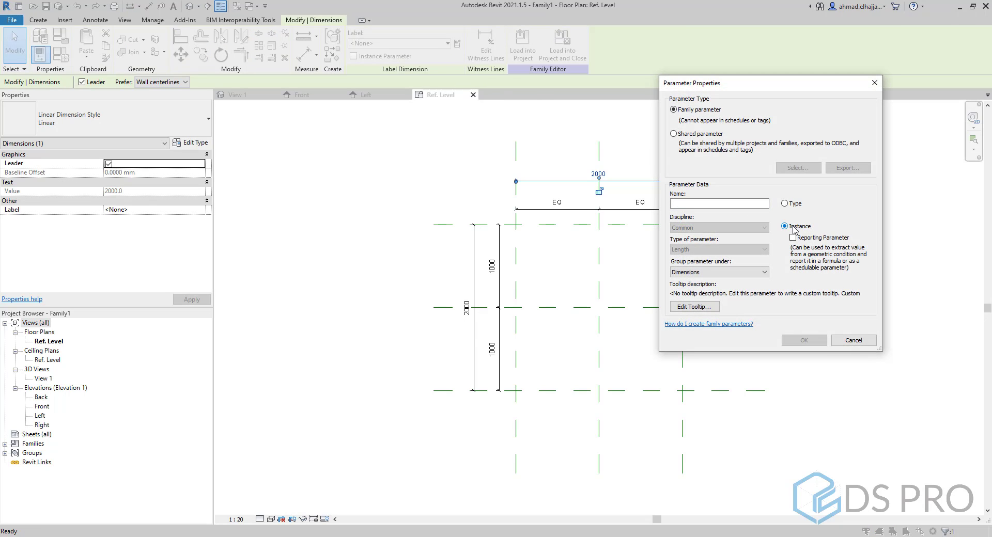
click(790, 204)
click(741, 204)
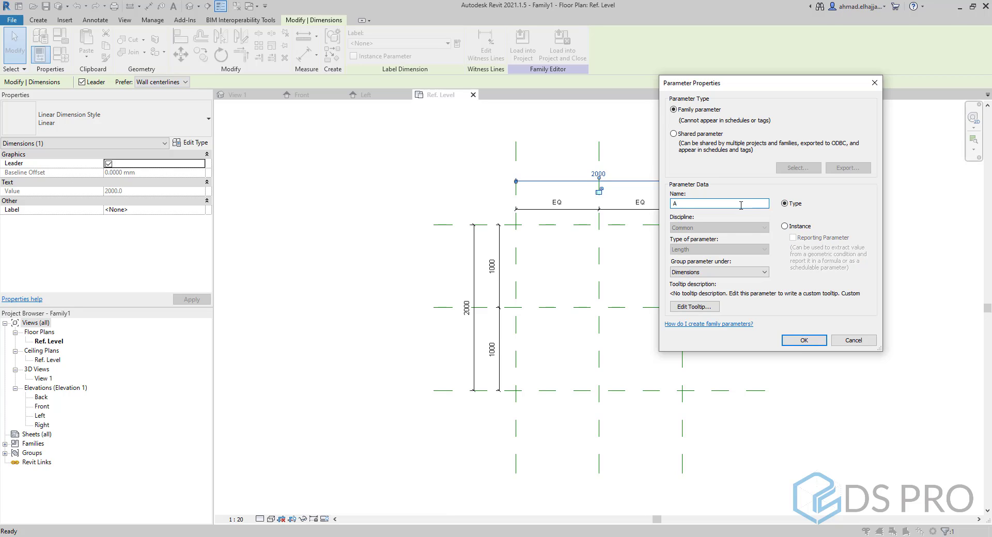
click(804, 340)
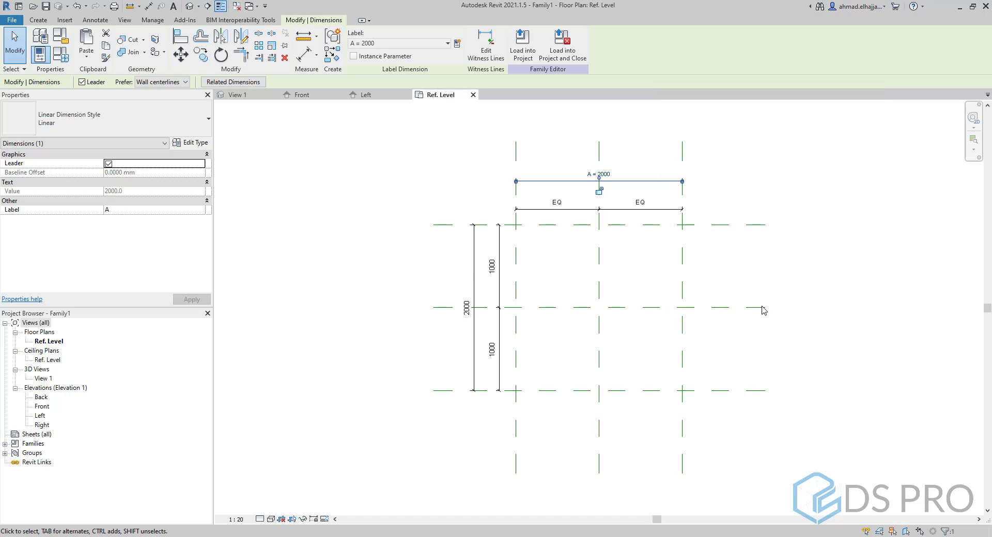
Label the 2000 overall depth dimension with a new type parameter B
click(471, 268)
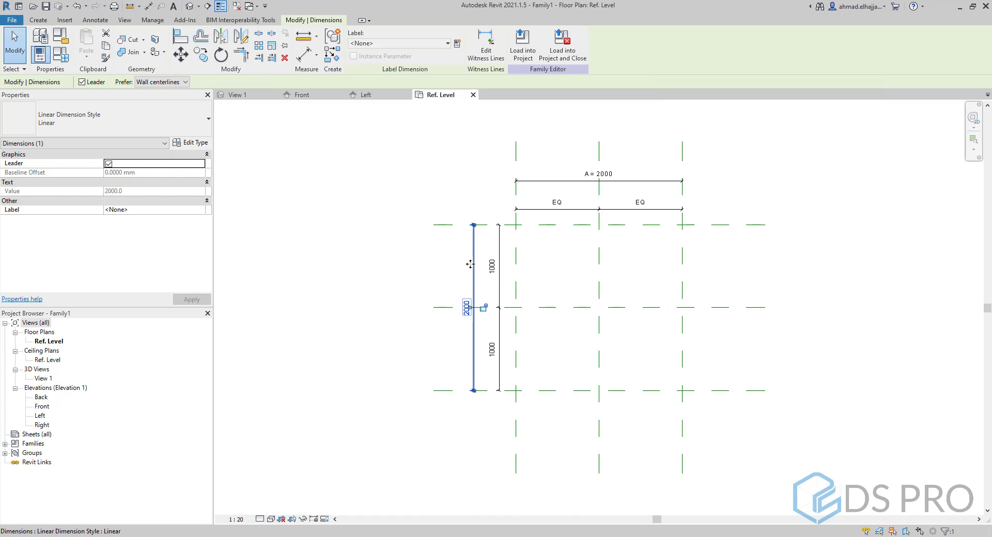
click(457, 47)
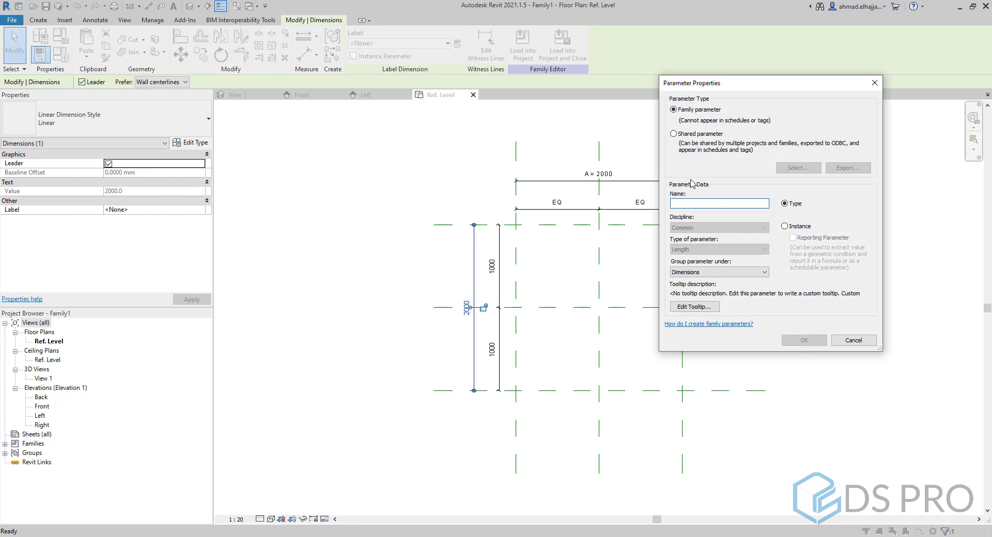
text(B)
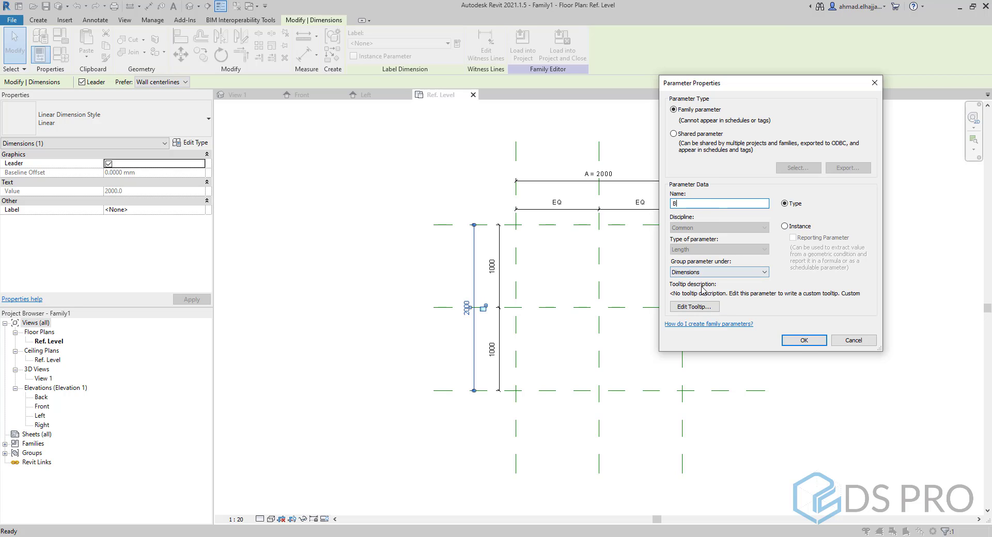
click(804, 343)
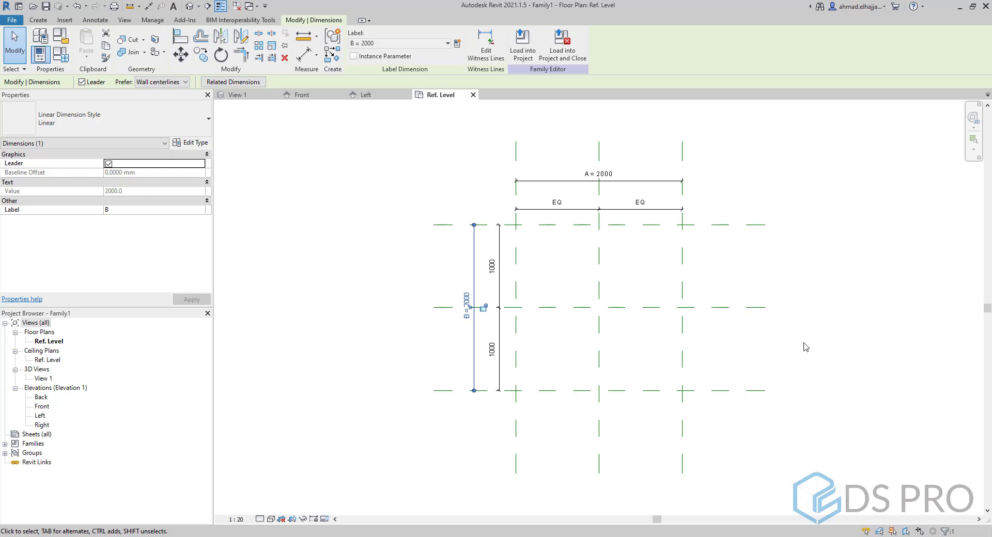
click(804, 347)
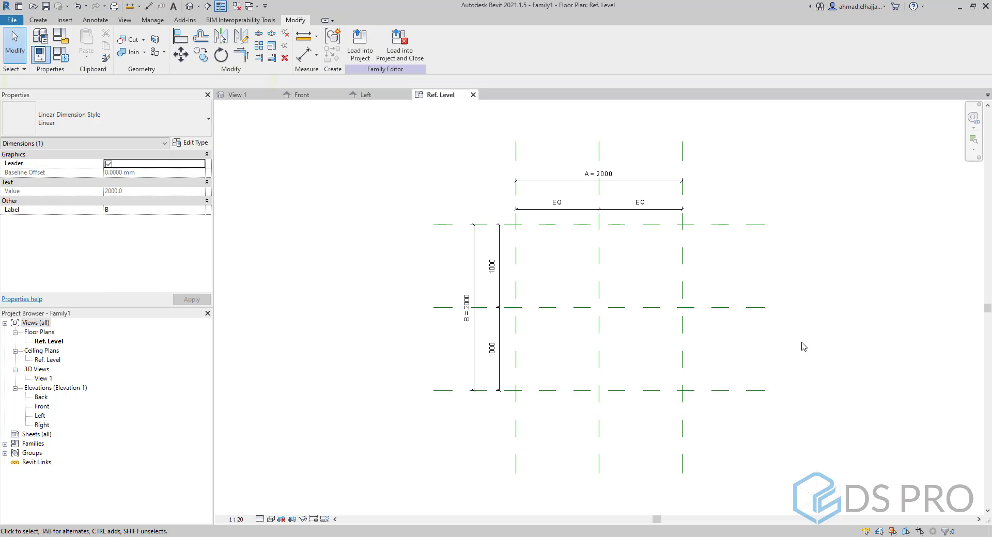
Flex A to 3000 in Family Types, then apply A = 1500
click(71, 61)
key(Tab)
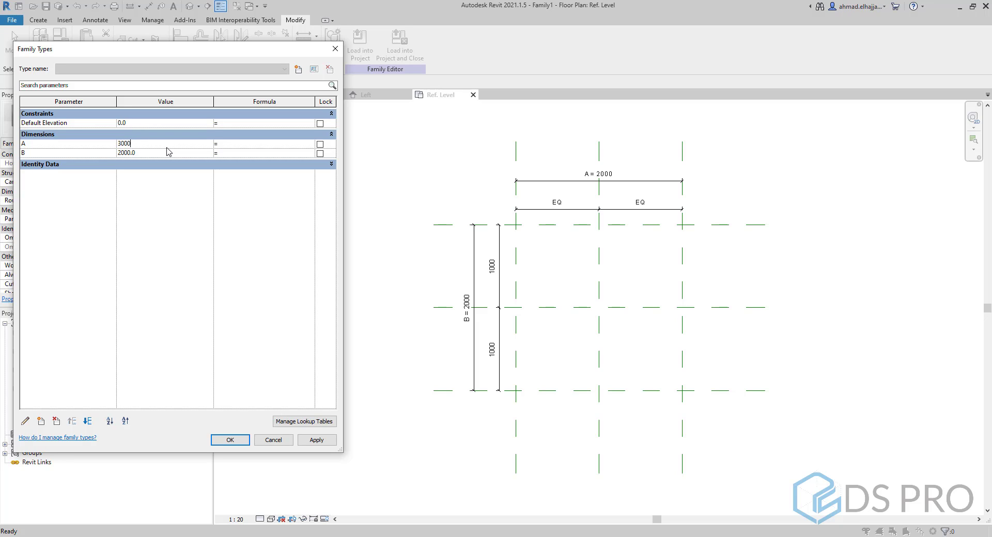
text(3000)
click(316, 440)
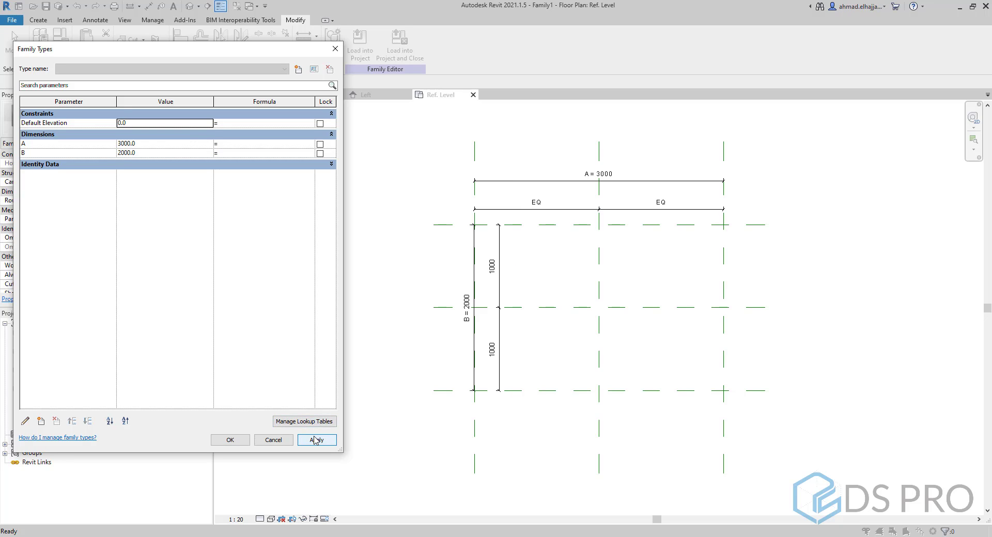
click(147, 143)
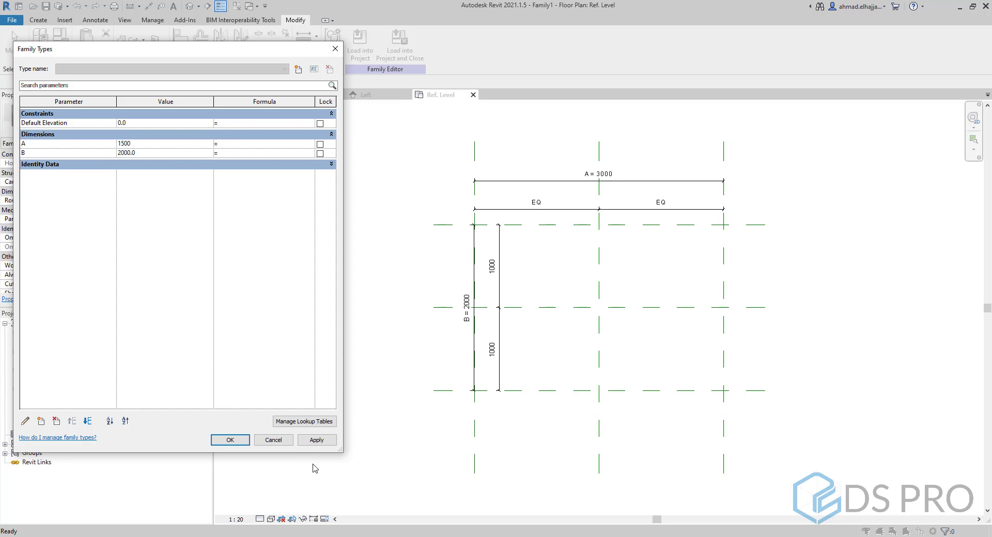
click(318, 440)
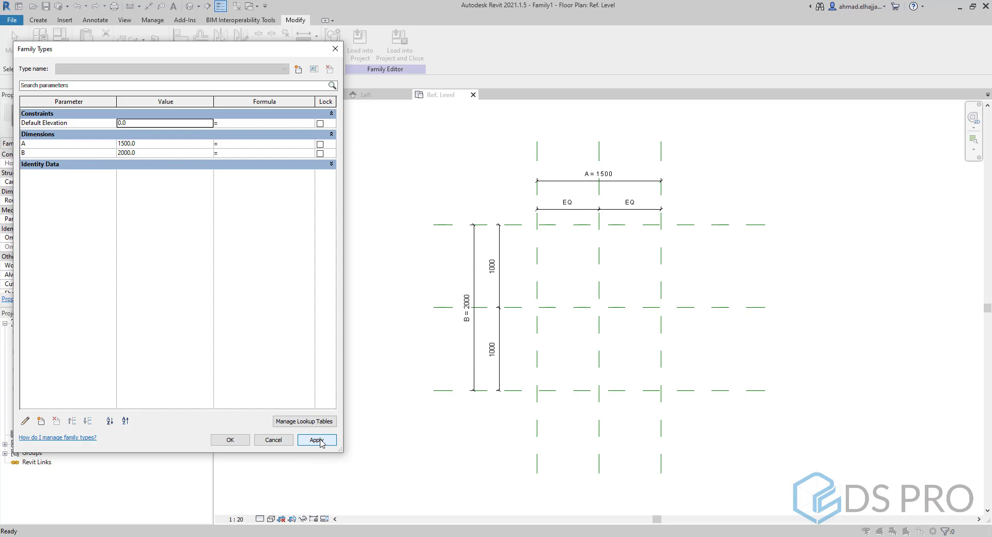
click(230, 440)
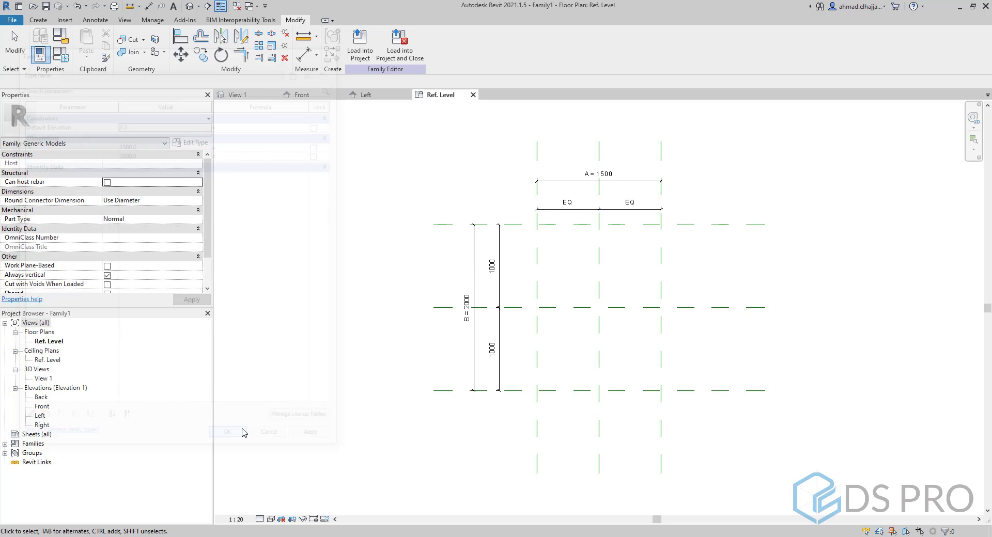
click(37, 19)
Draw a model-line rectangle on the outer reference planes and lock its edges to them
click(205, 63)
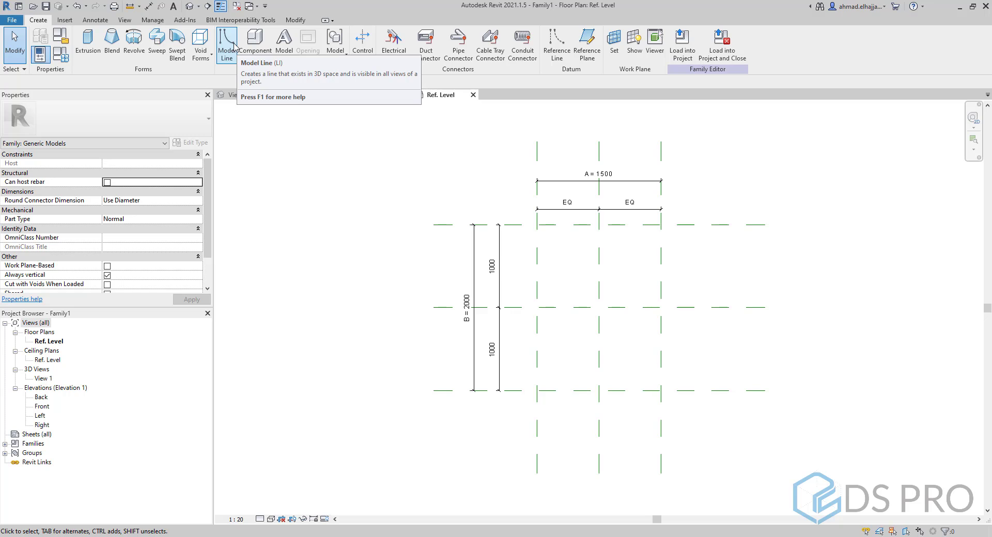
click(230, 45)
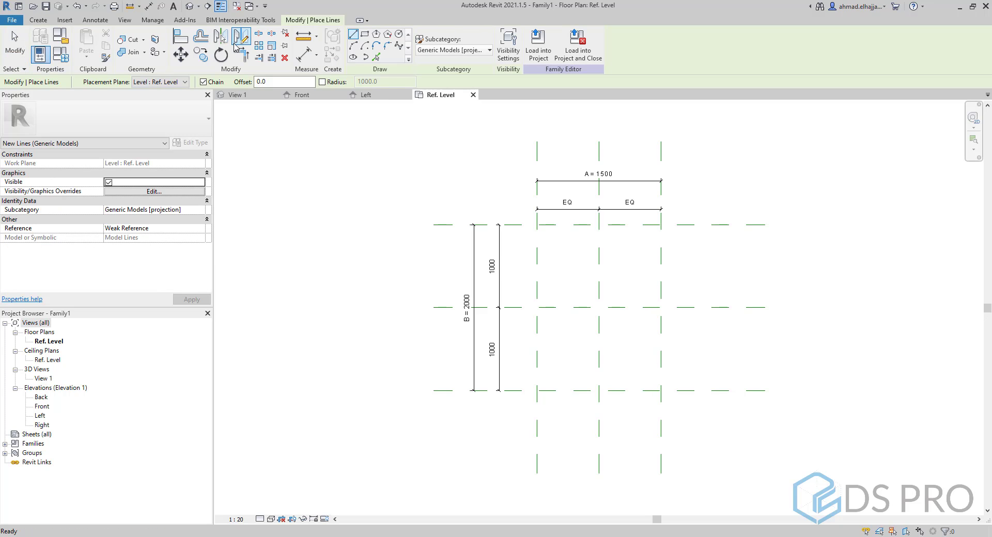
click(365, 34)
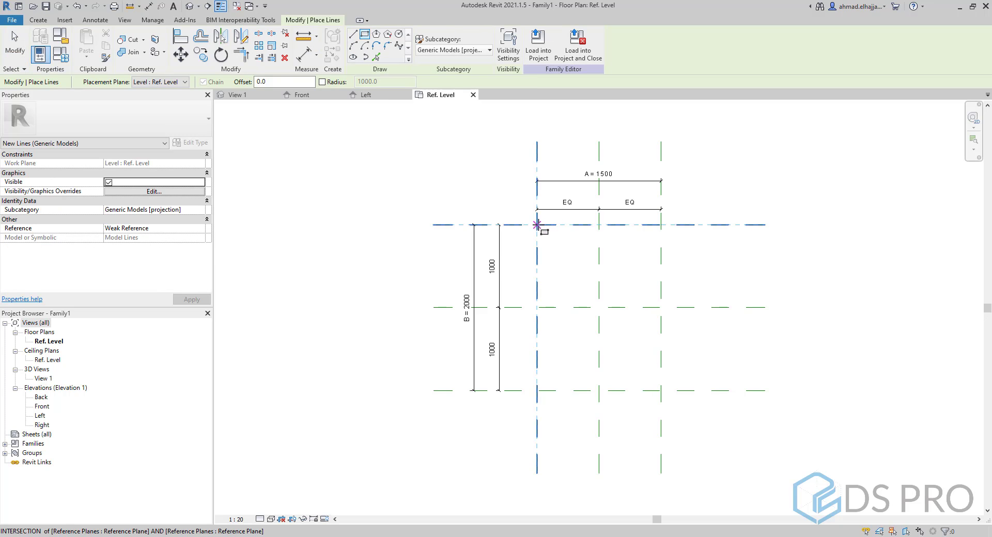
click(537, 224)
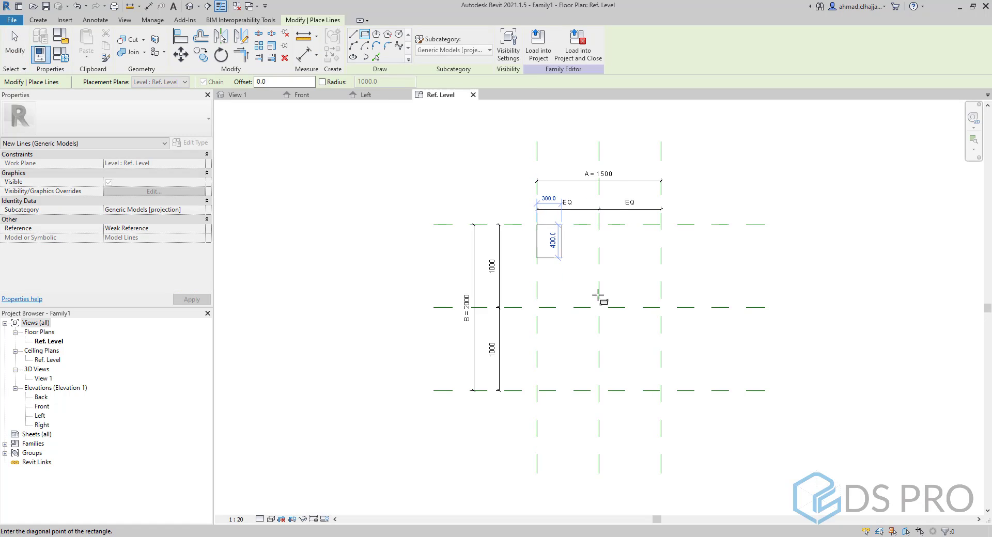
click(661, 391)
click(643, 290)
click(580, 242)
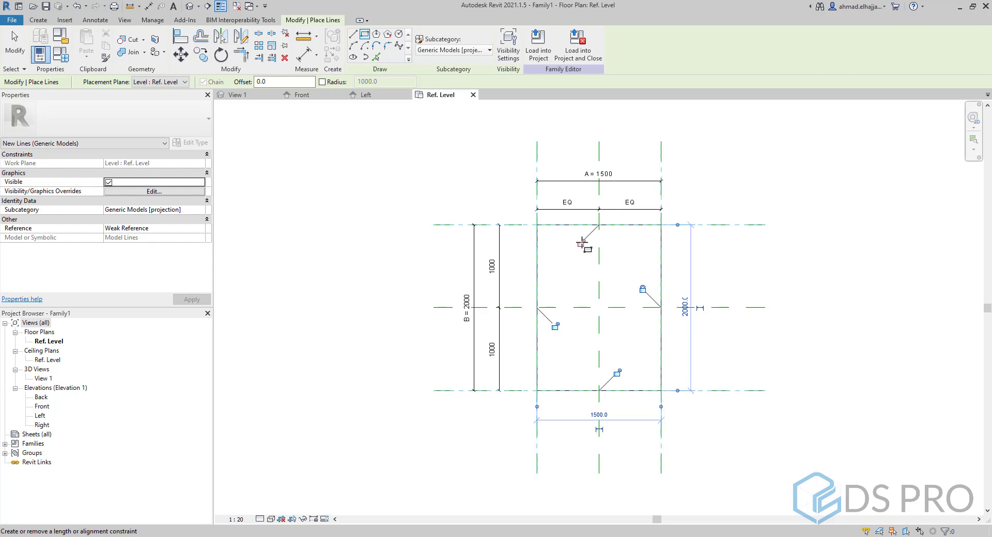
click(557, 327)
key(Escape)
key(Escape)
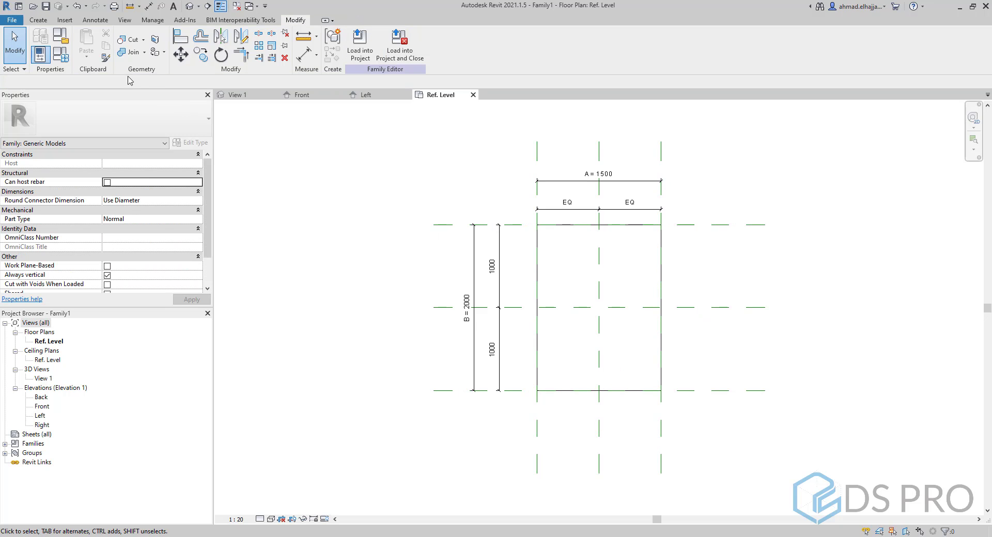
click(62, 55)
Set B to 1500 and EQ the split depth dimension, making a 1500 × 1500 square
click(171, 153)
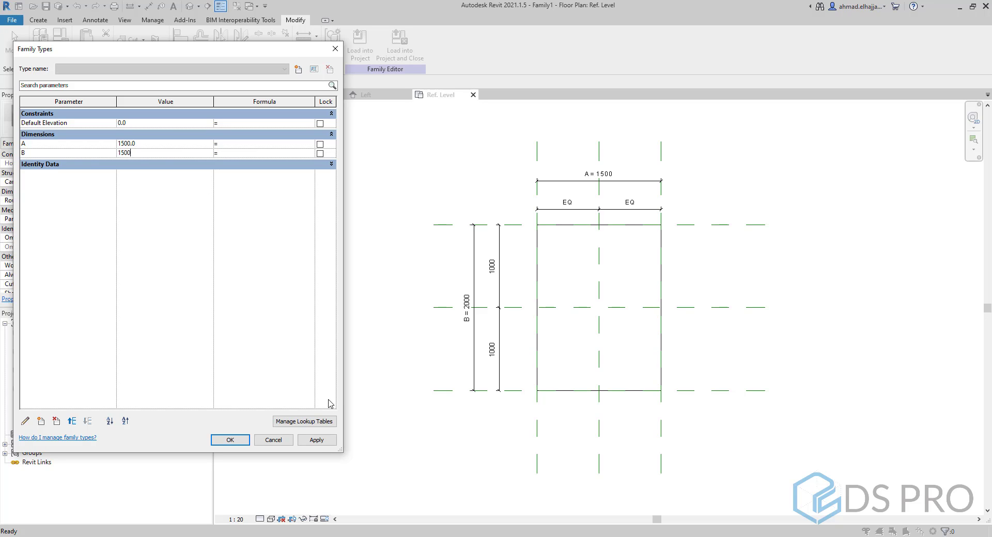
click(316, 440)
click(230, 441)
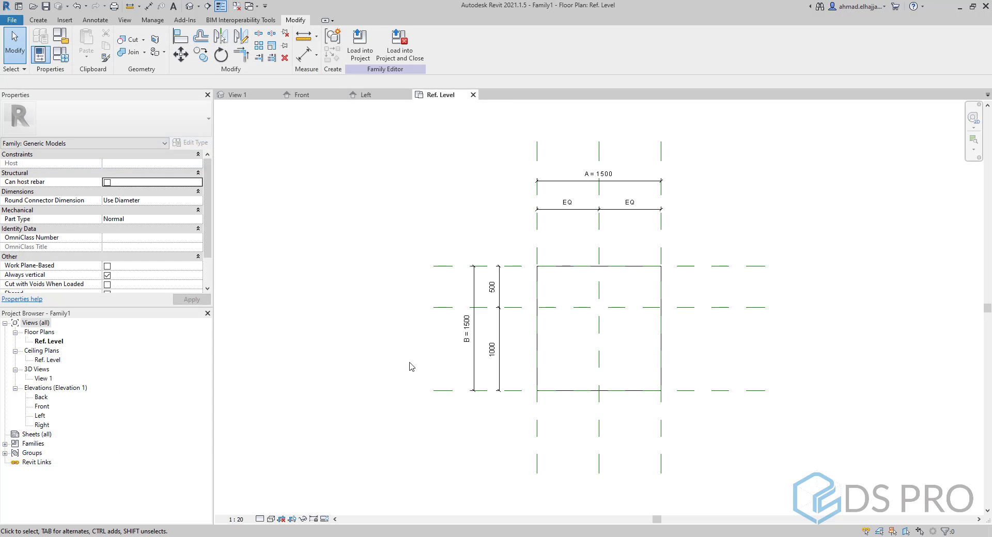
click(499, 370)
click(478, 308)
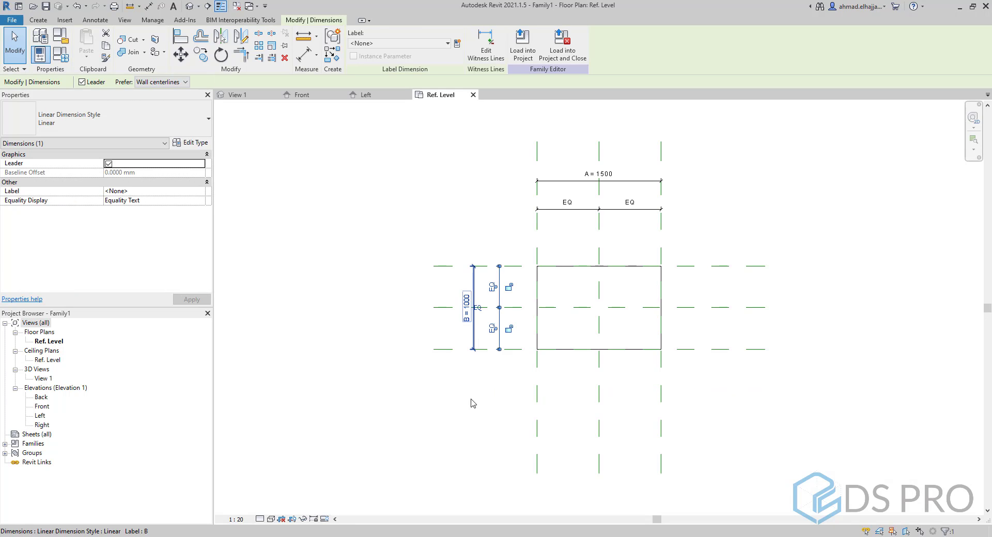
click(473, 420)
click(61, 54)
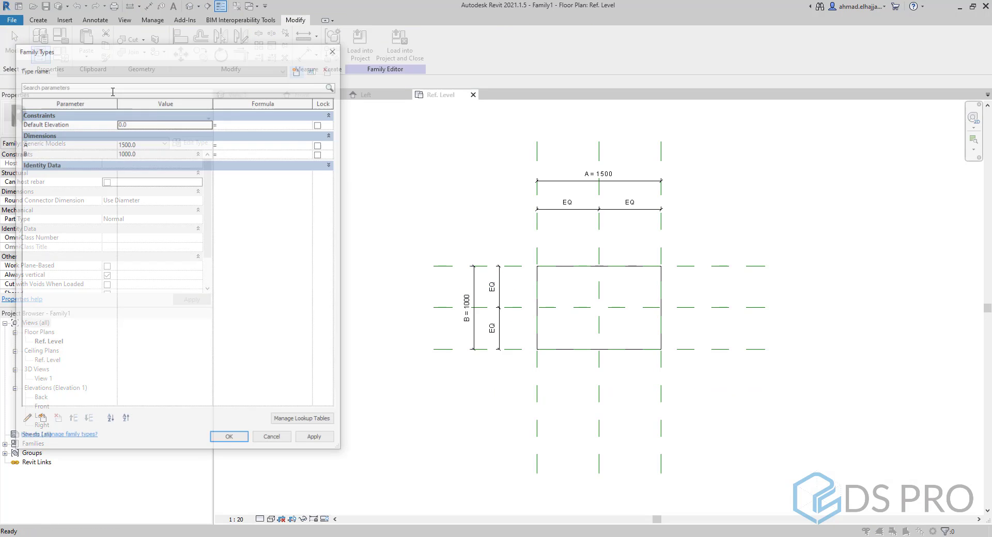
click(165, 155)
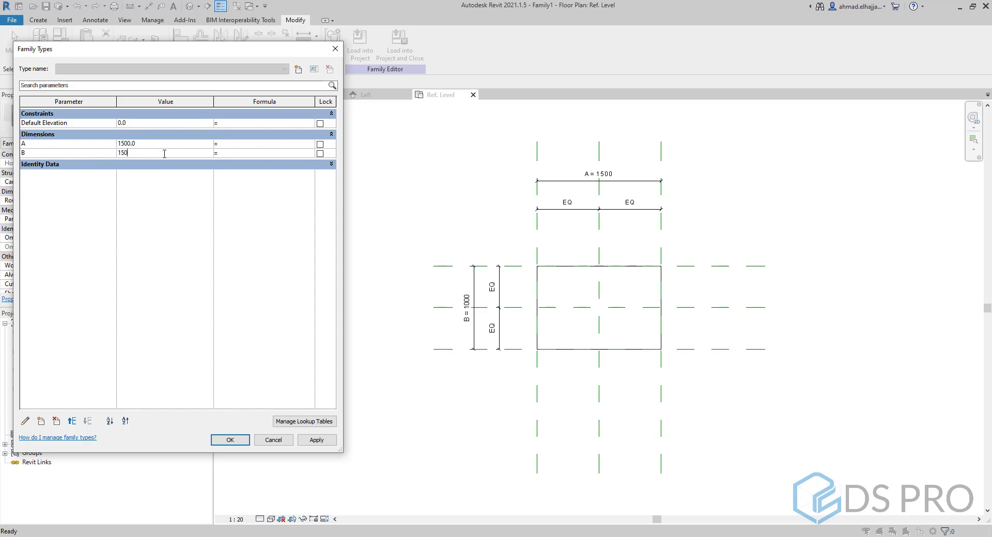
click(316, 440)
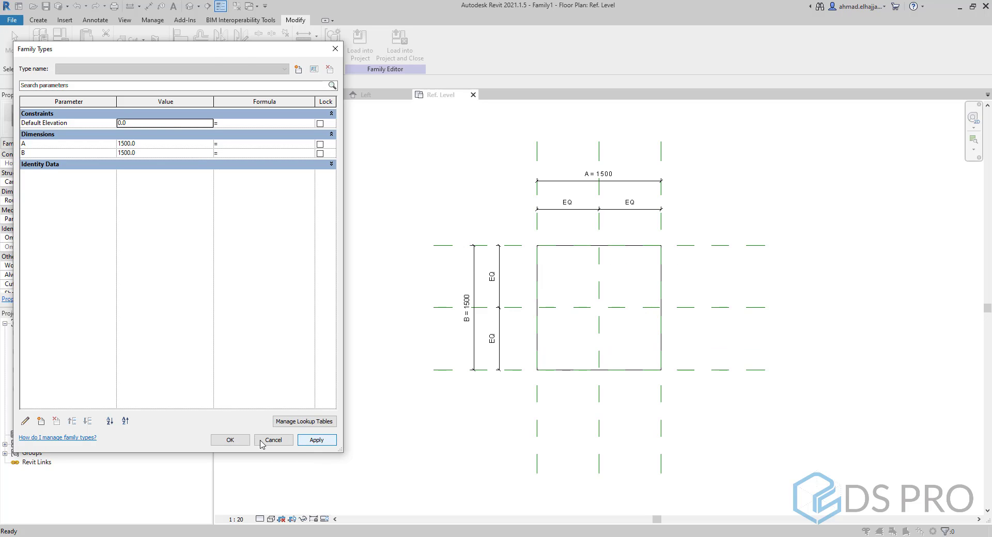
click(237, 440)
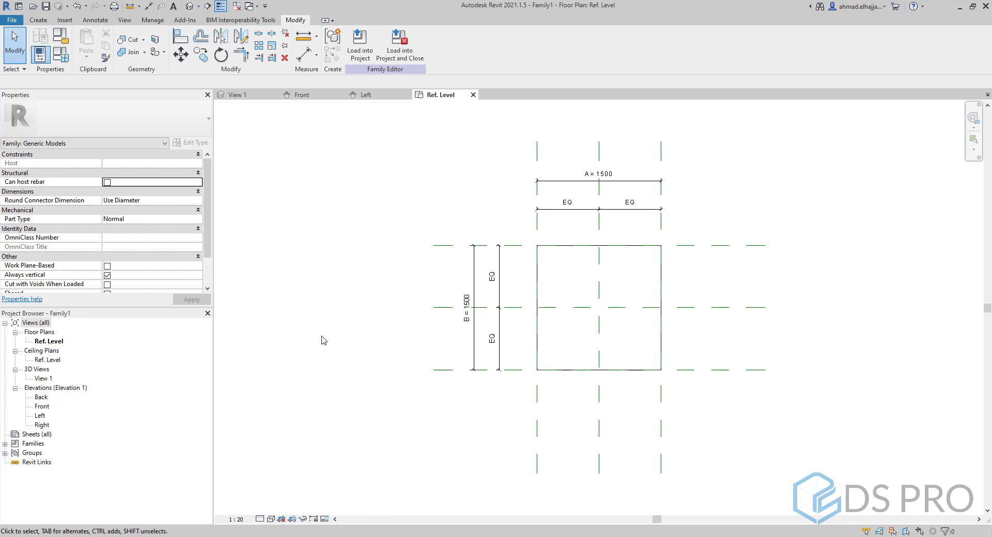
Draw a 400-radius model-line circle and turn on its centre mark
click(39, 19)
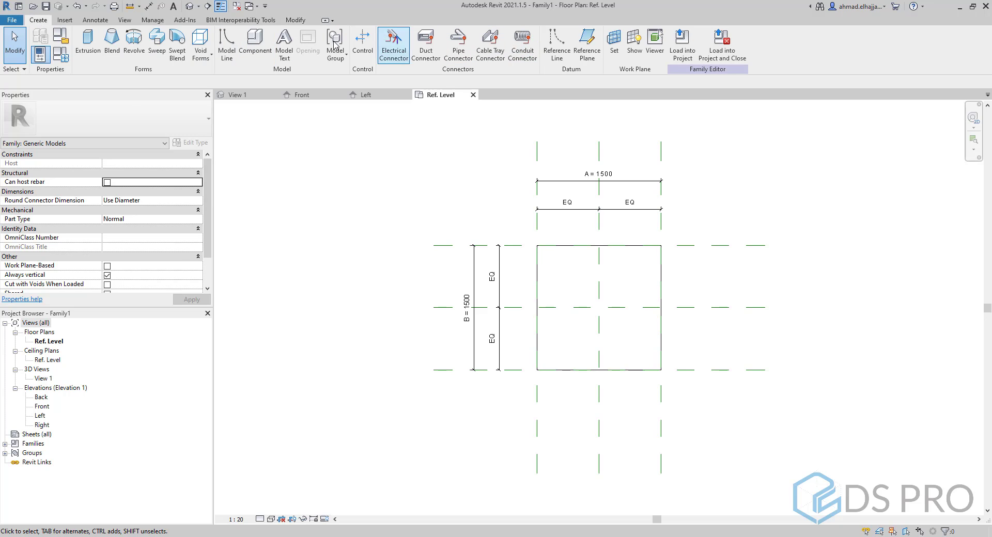
click(227, 44)
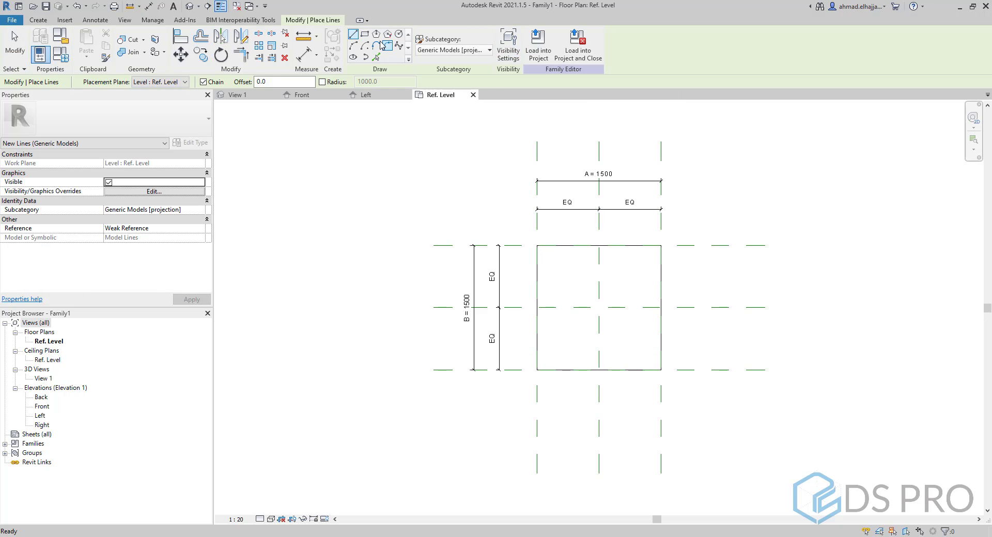
click(397, 36)
click(737, 281)
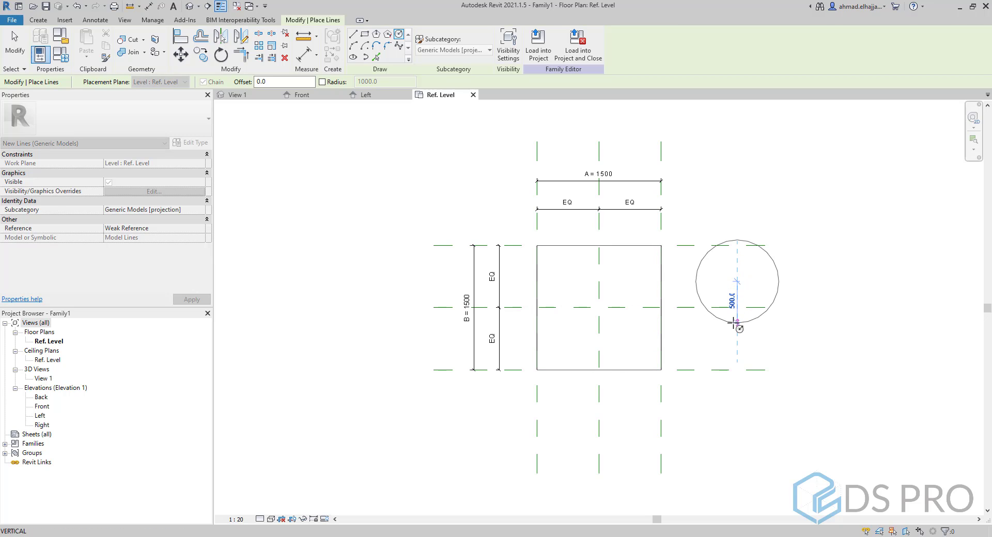
click(730, 314)
key(Escape)
key(Escape)
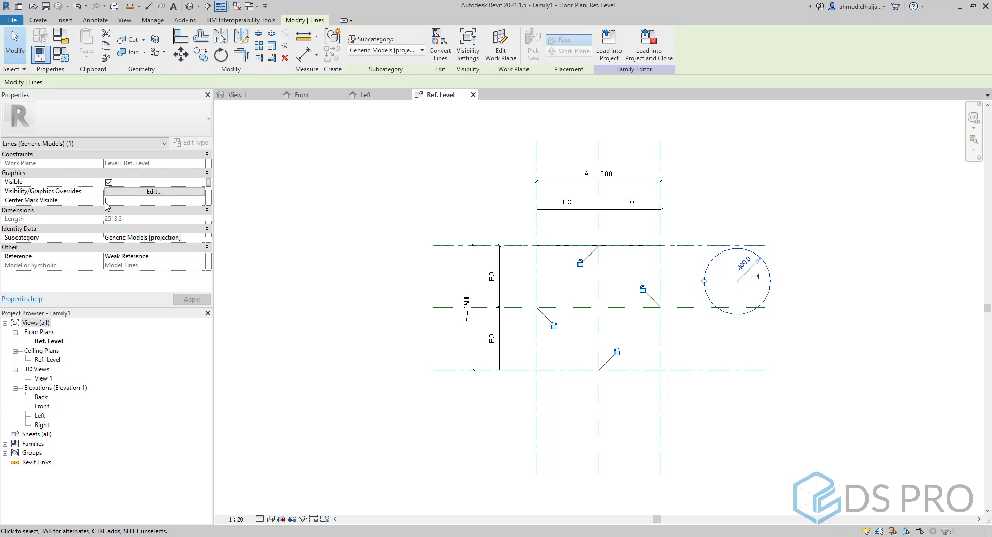
click(108, 201)
click(191, 300)
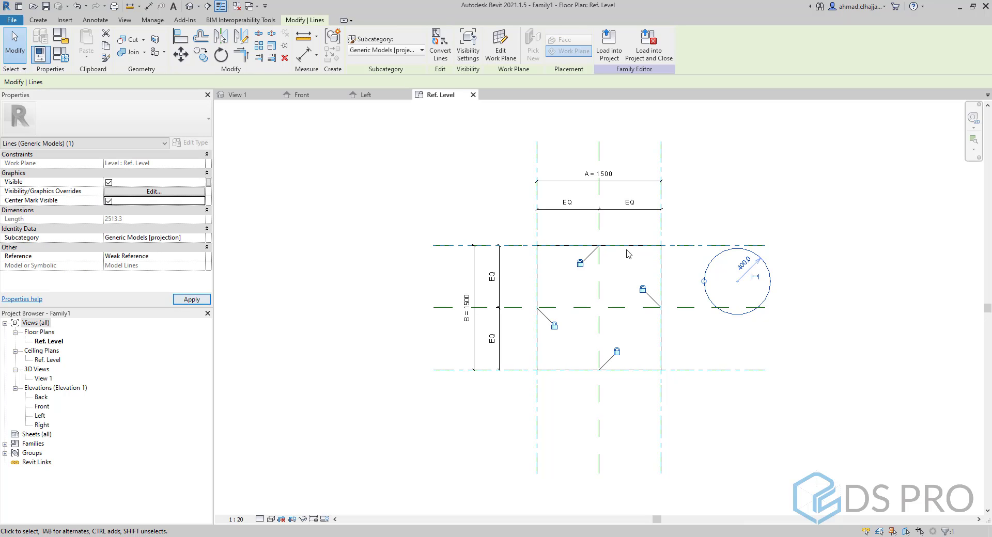
Align the circle's centre to the vertical and horizontal centre reference planes
click(181, 38)
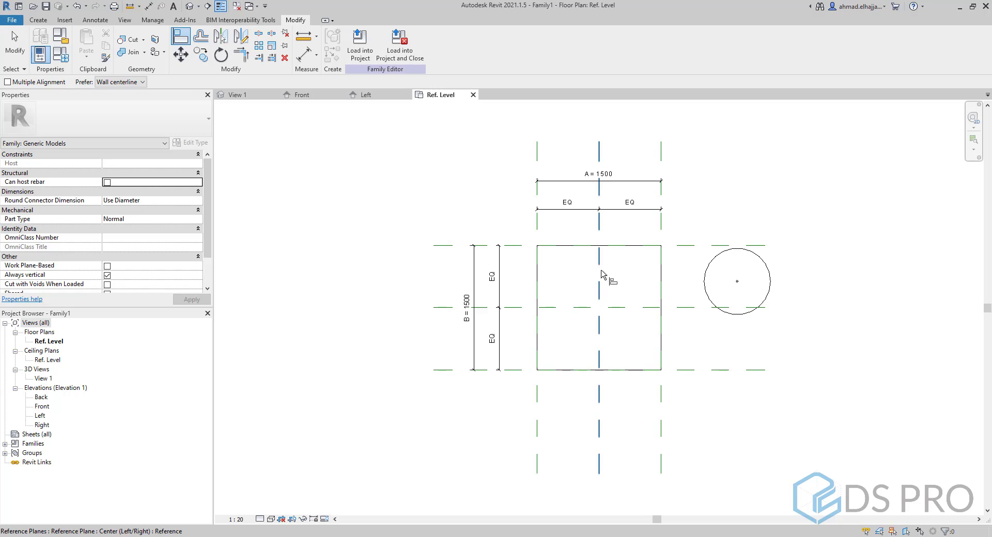
click(745, 284)
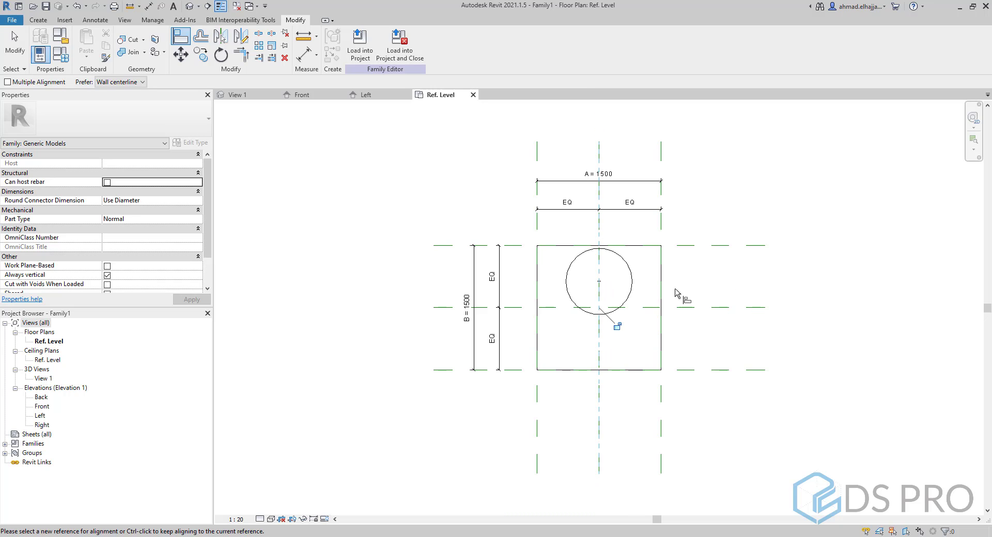
click(652, 314)
click(605, 290)
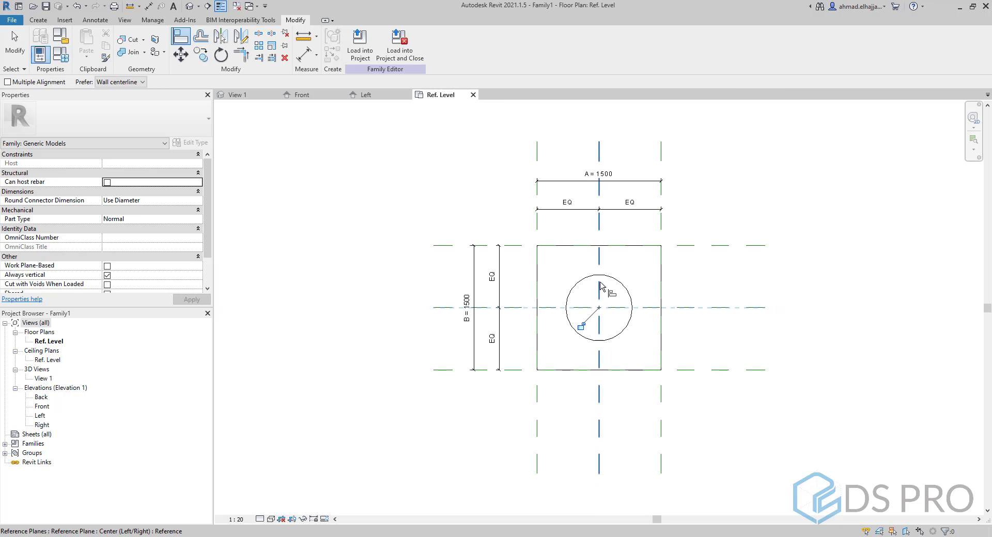
key(Escape)
key(Escape)
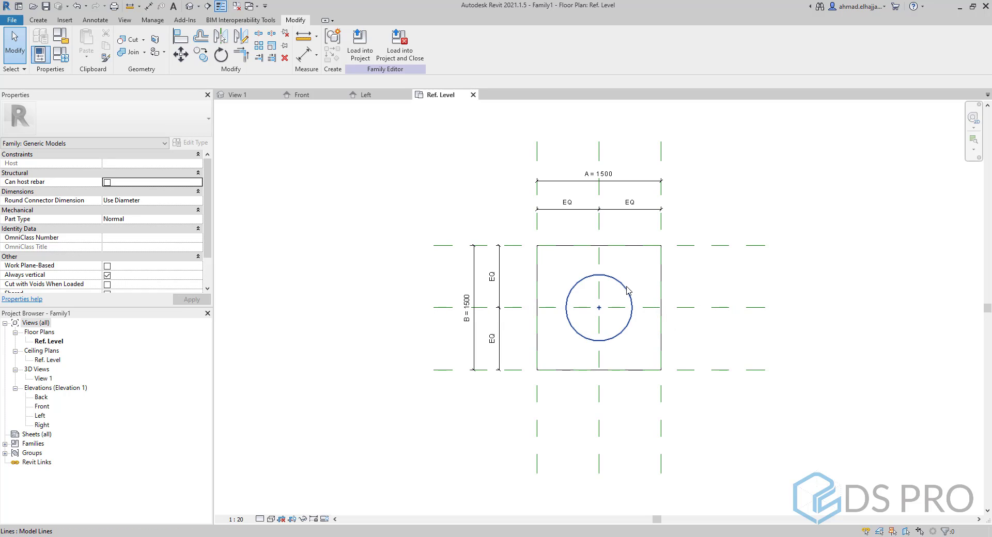
click(623, 289)
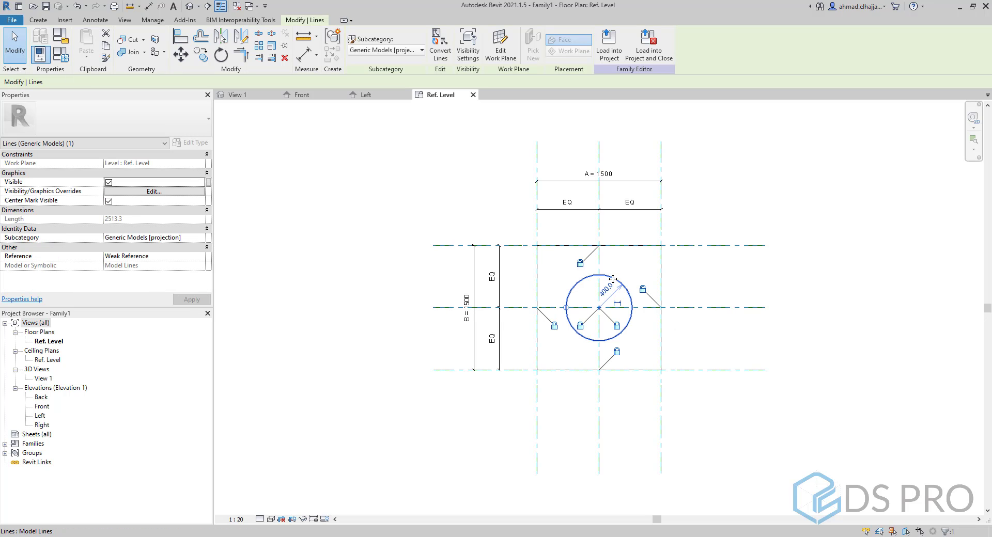
key(Escape)
click(102, 21)
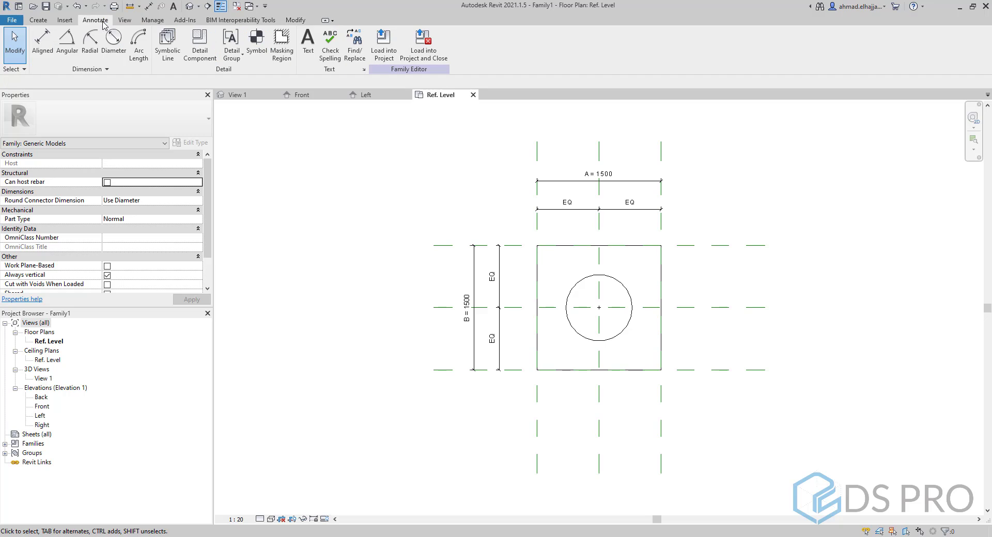
Add a ⌀800 diameter dimension to the circle
click(113, 37)
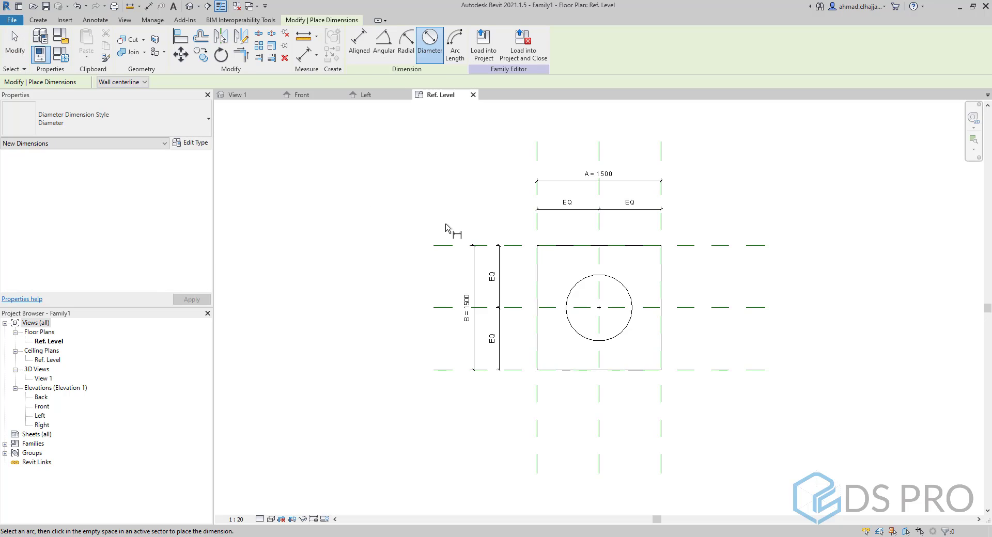
click(626, 287)
click(637, 280)
scroll(628, 297, up, 3)
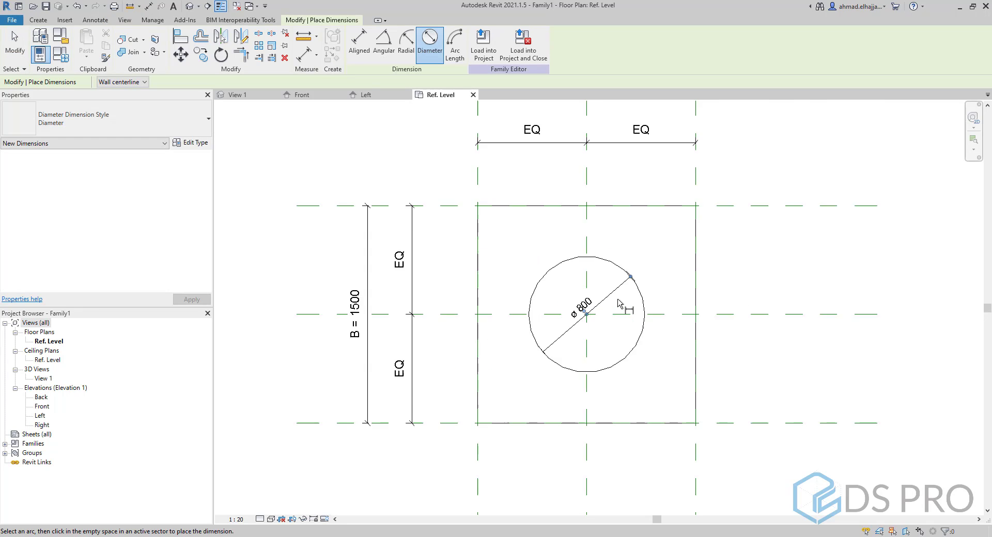
key(Escape)
key(Escape)
Label the diameter dimension with a new parameter C
click(583, 307)
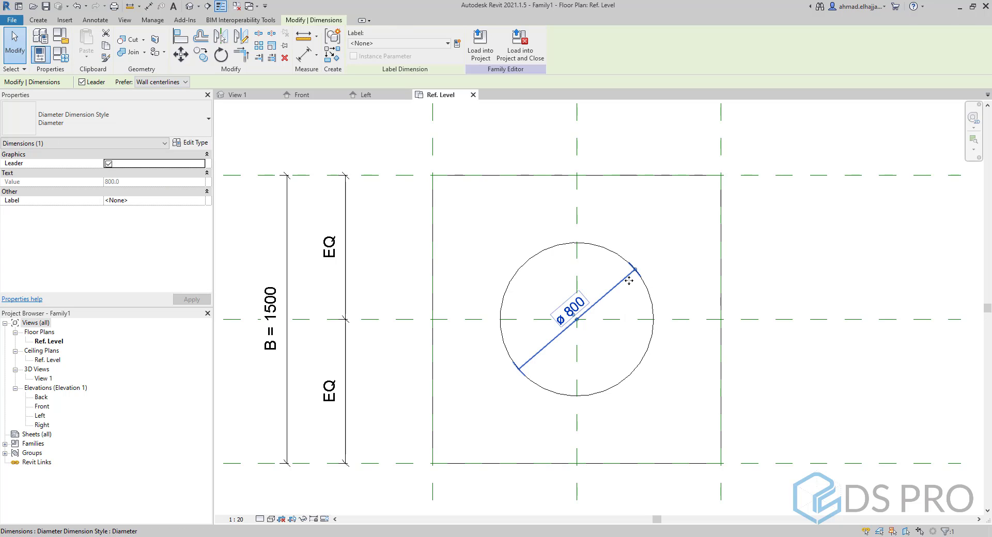
click(457, 44)
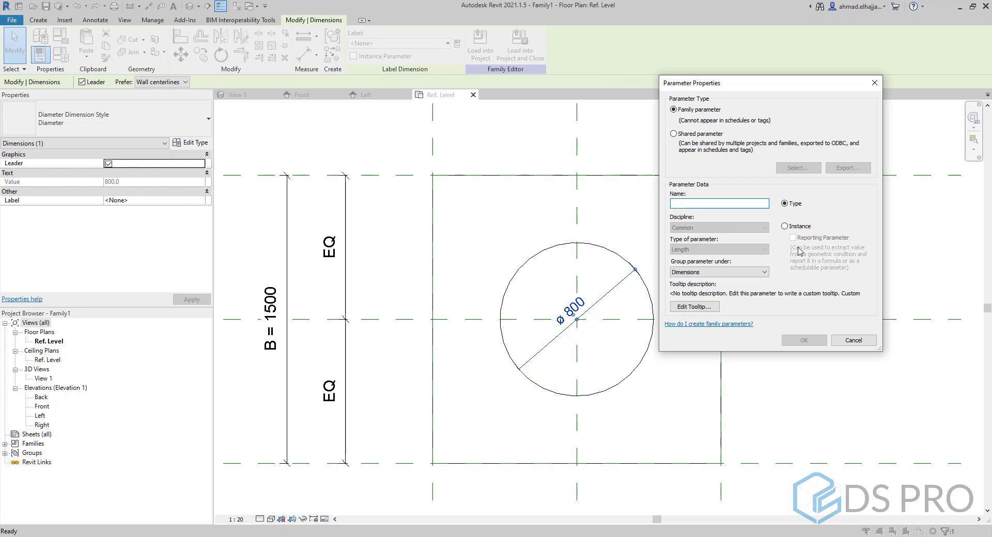
text(C)
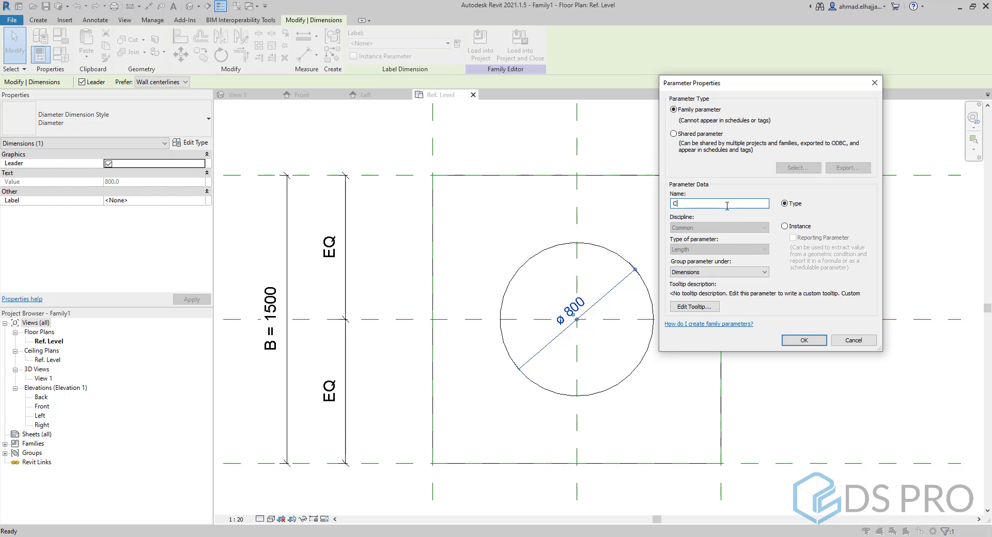
click(804, 340)
click(789, 385)
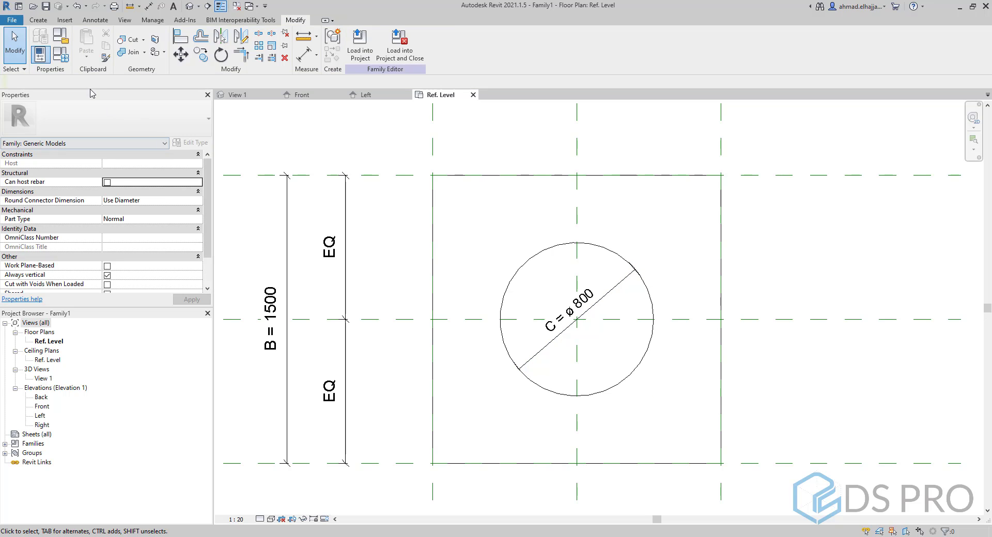
click(61, 53)
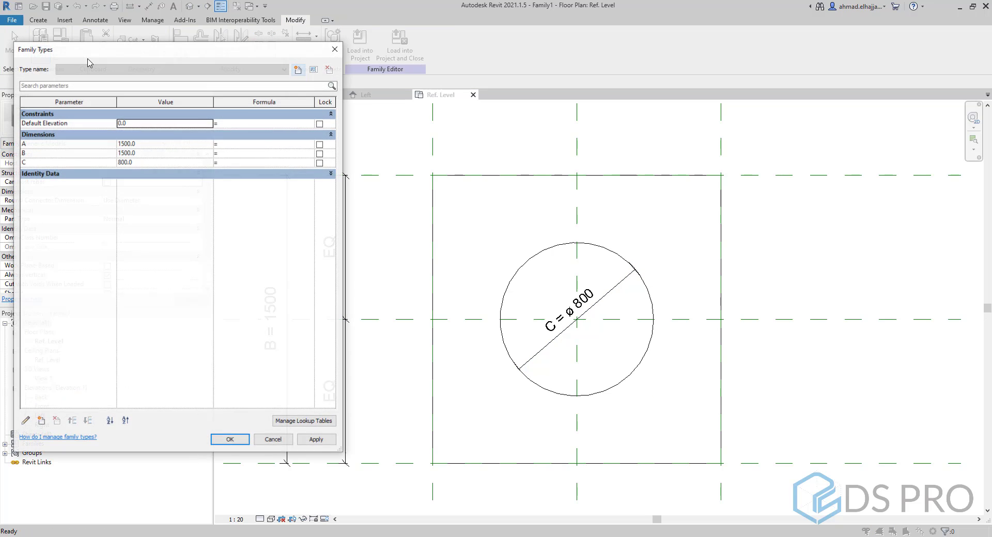
Flex C to 1000 in Family Types to resize the circle
click(160, 164)
text(1)
click(335, 439)
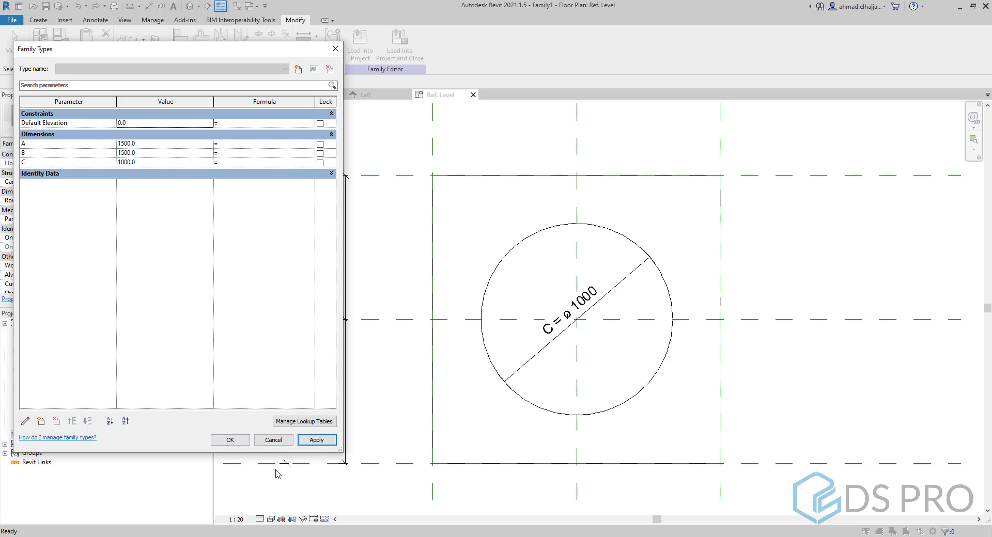
click(230, 440)
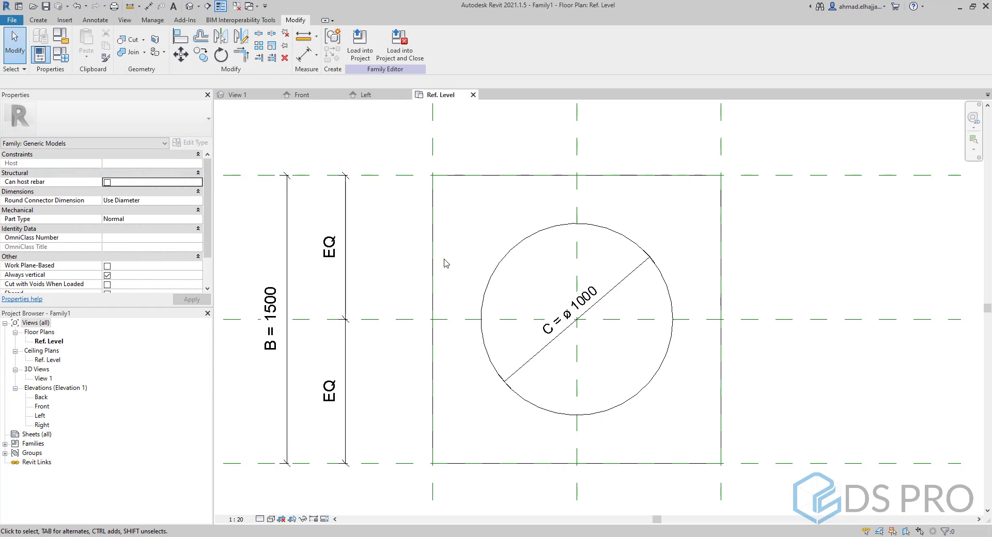
Give C the formula = A so the circle's diameter becomes 1500
click(61, 56)
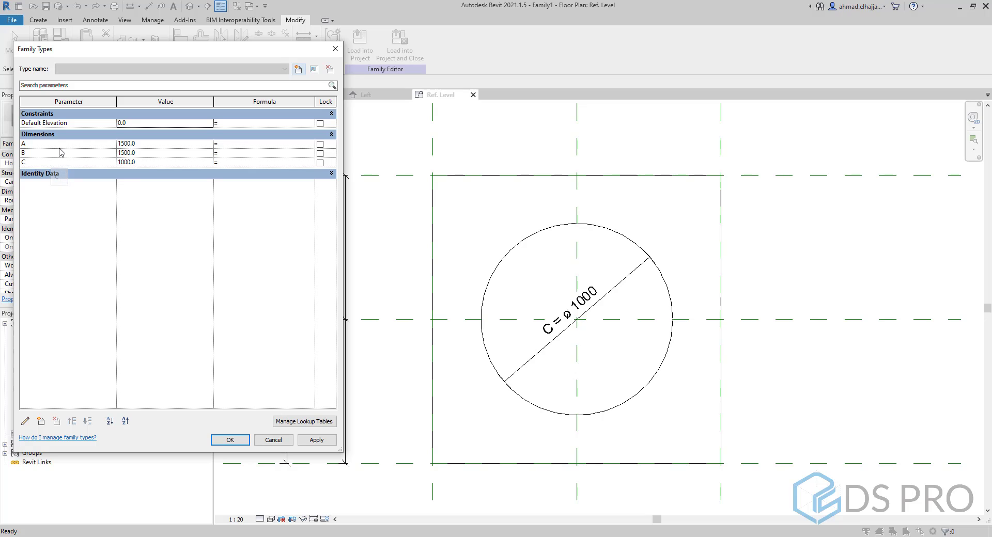
click(235, 163)
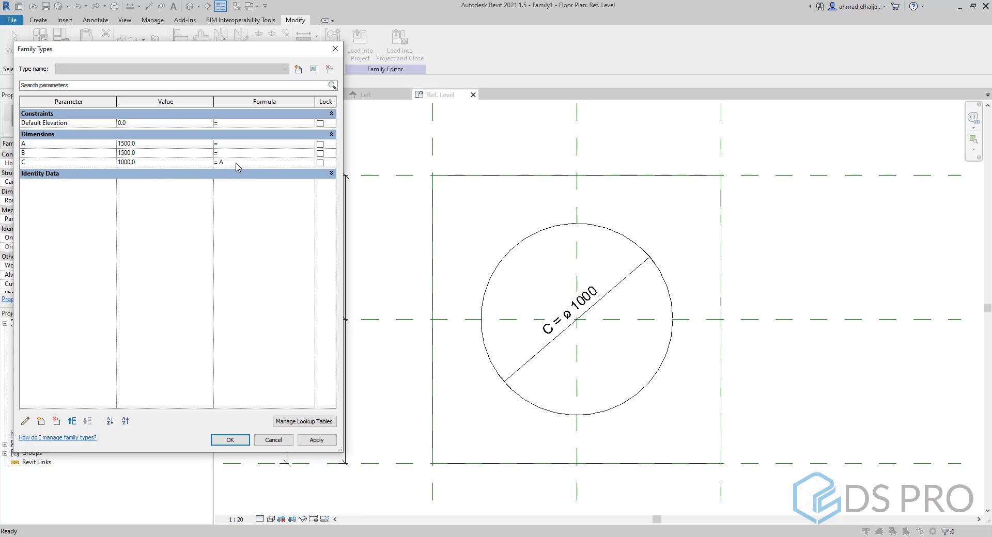
click(316, 439)
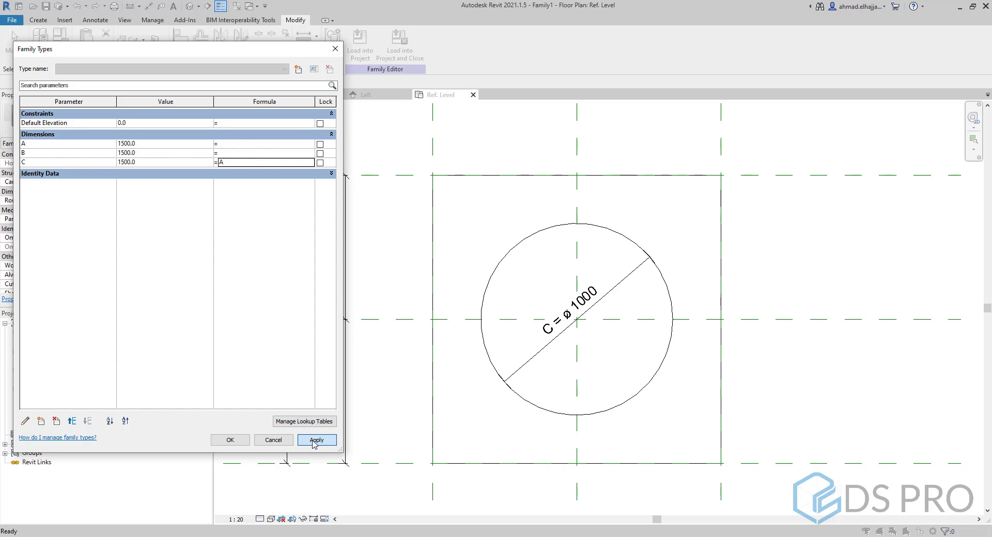
click(249, 442)
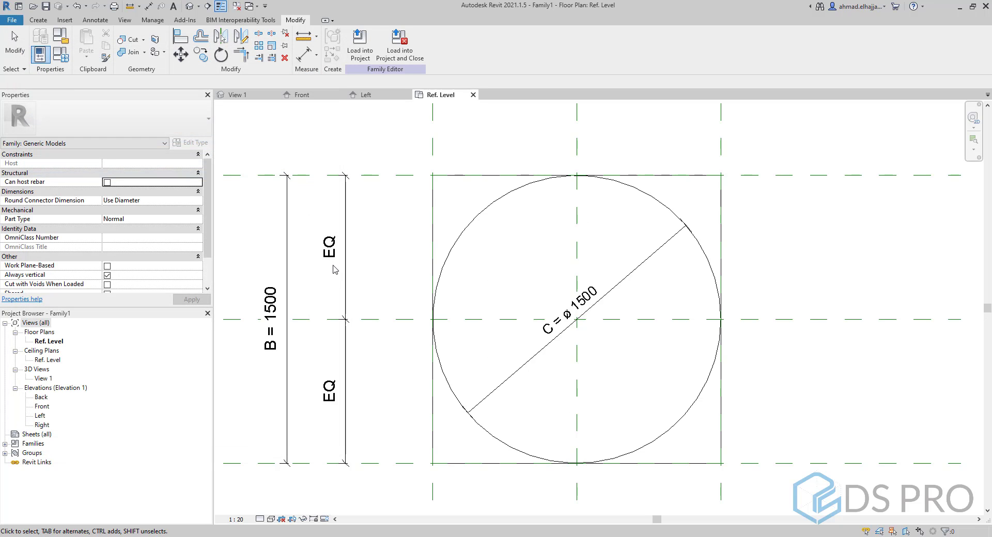
click(60, 54)
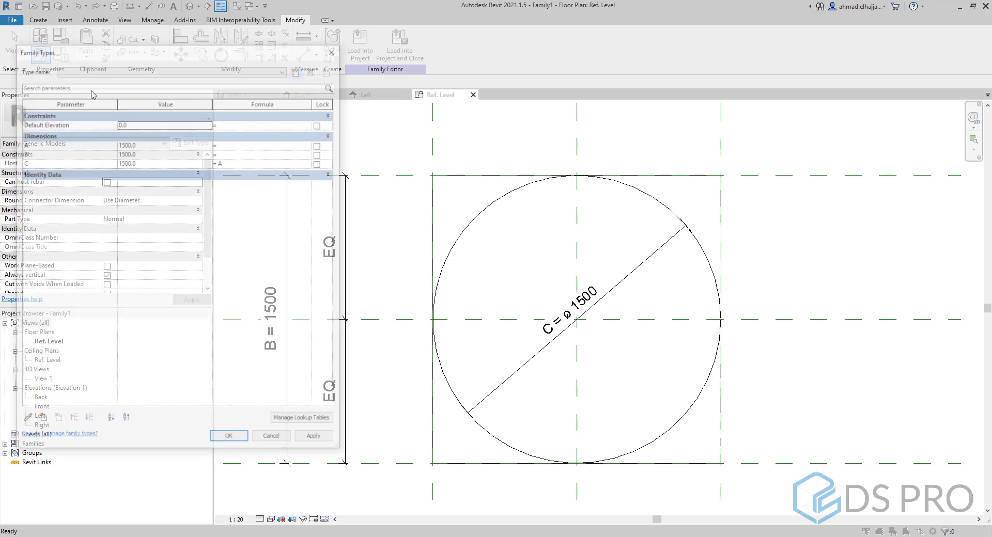
Set A to 1200, try B at 2000, then settle B at 1000 and close Family Types
click(157, 146)
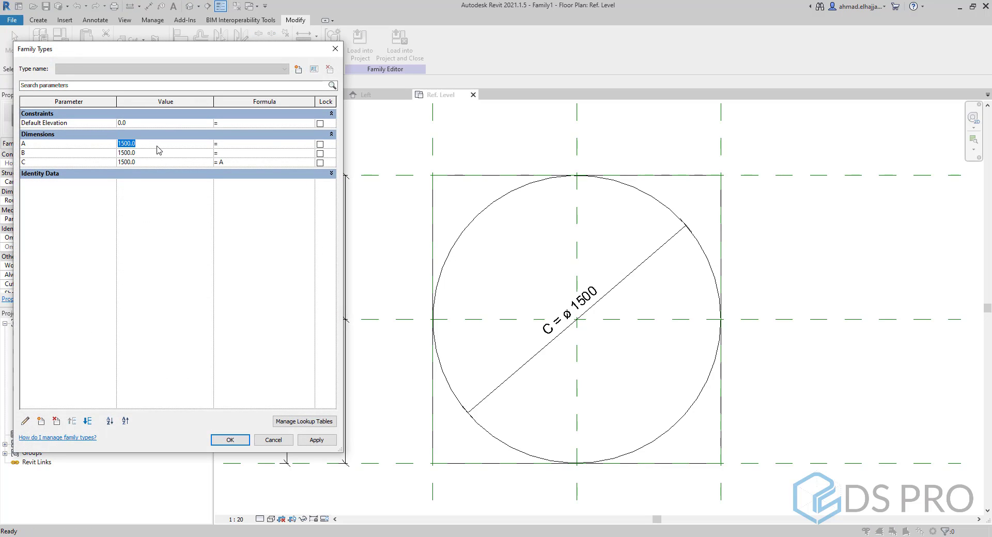
text(1200)
click(317, 440)
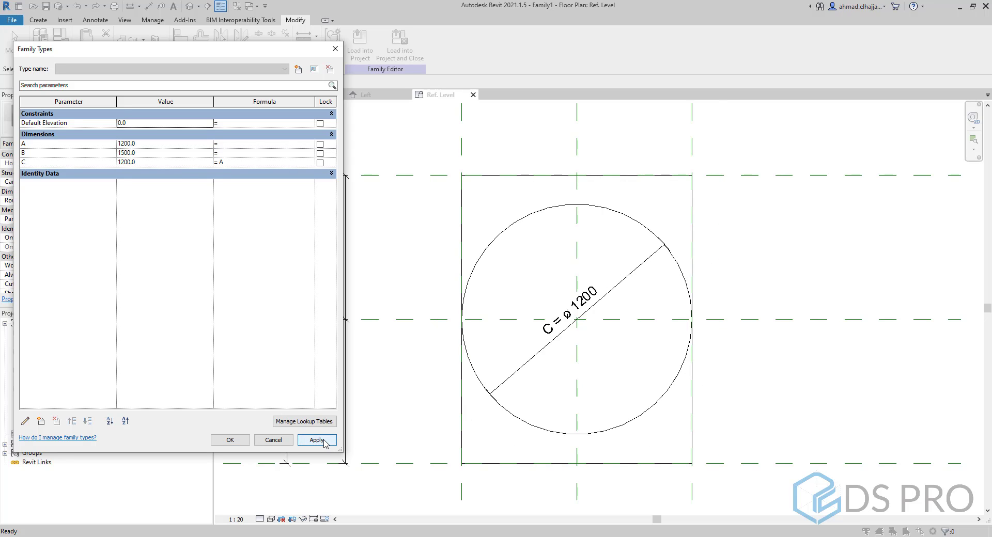
click(174, 155)
text(2)
click(303, 441)
click(152, 154)
text(10)
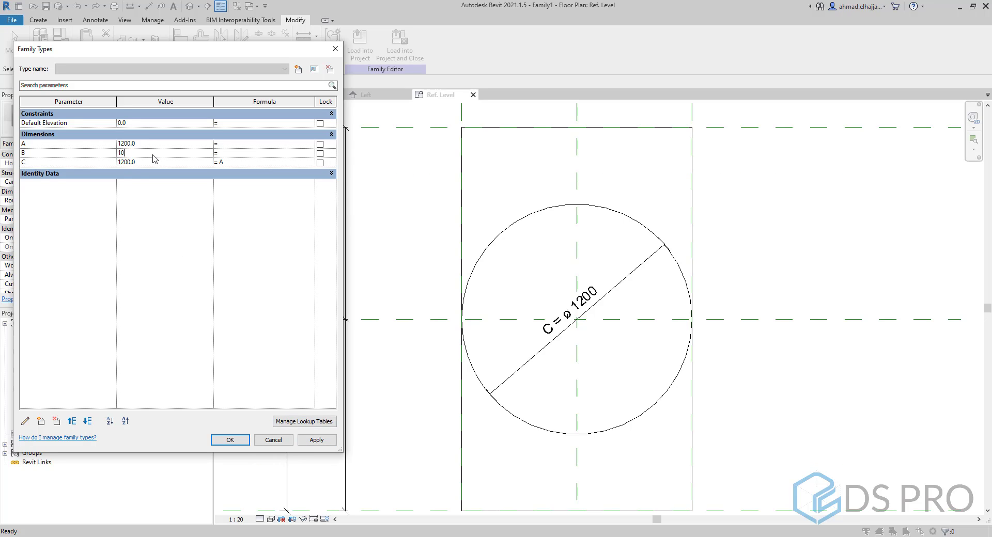
text(00)
click(319, 443)
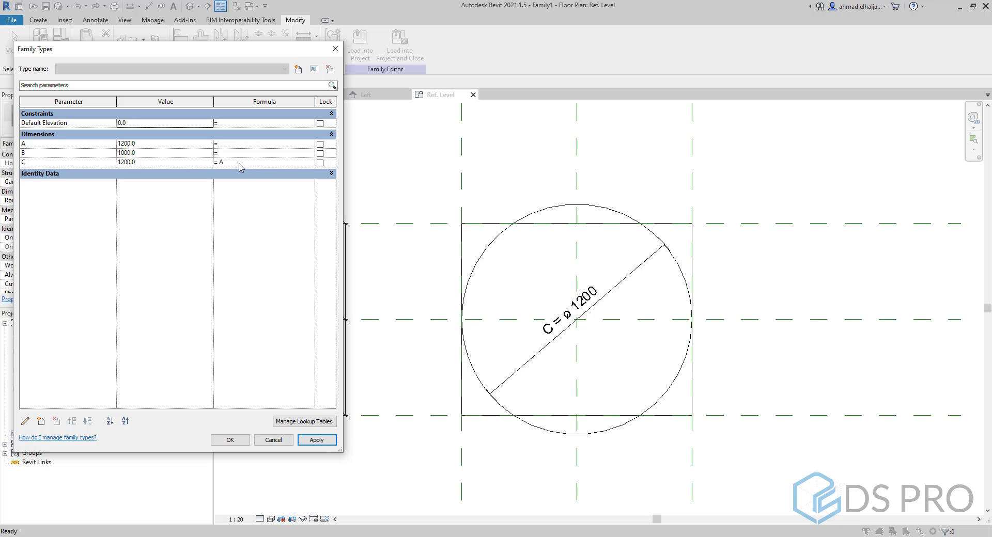
click(217, 439)
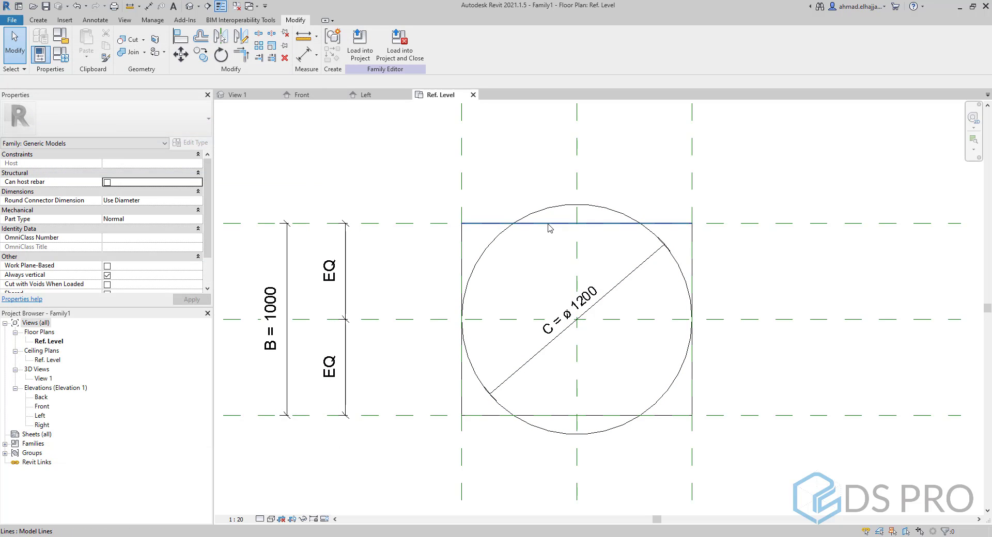
Replace C's formula with if(A < B, A, B) and apply it
click(61, 55)
click(240, 163)
double_click(239, 164)
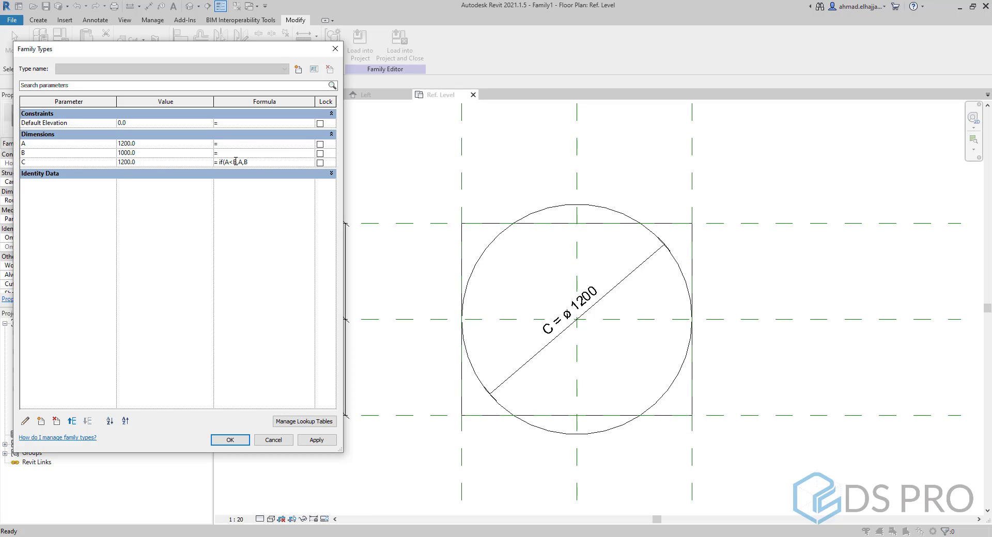
key(Tab)
click(325, 440)
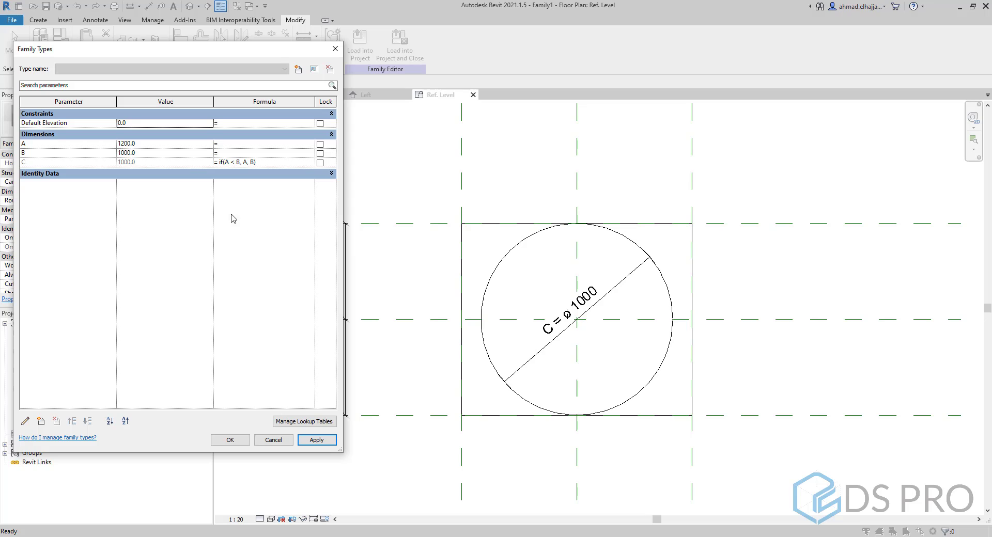
Test the formula with A 2000, then B 1300 and B 2100, and accept
click(190, 146)
text(2)
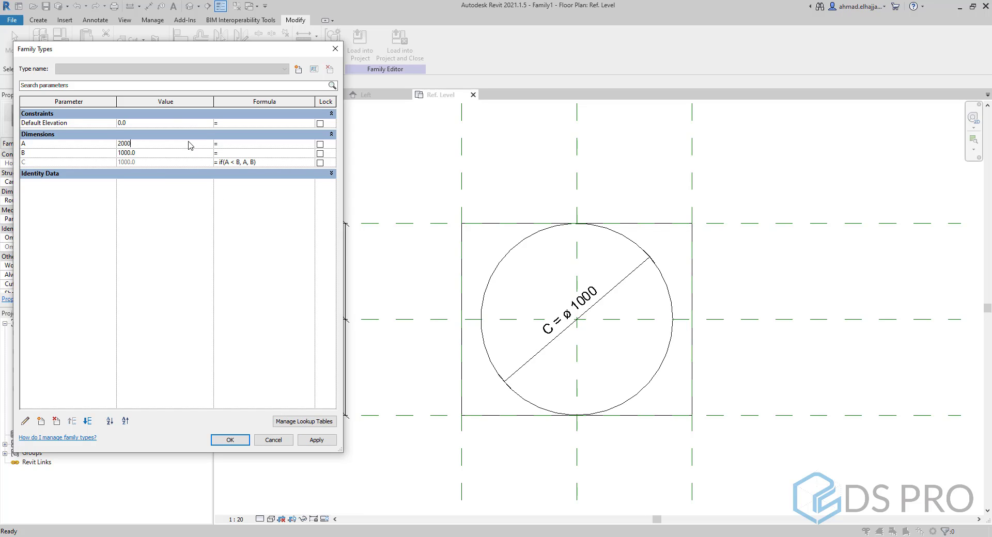
click(317, 441)
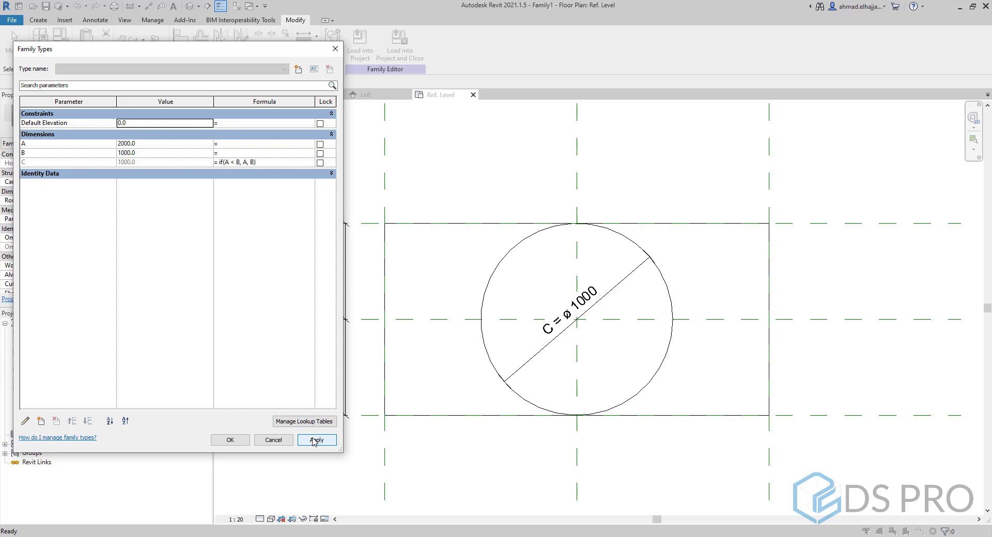
click(153, 154)
text(13)
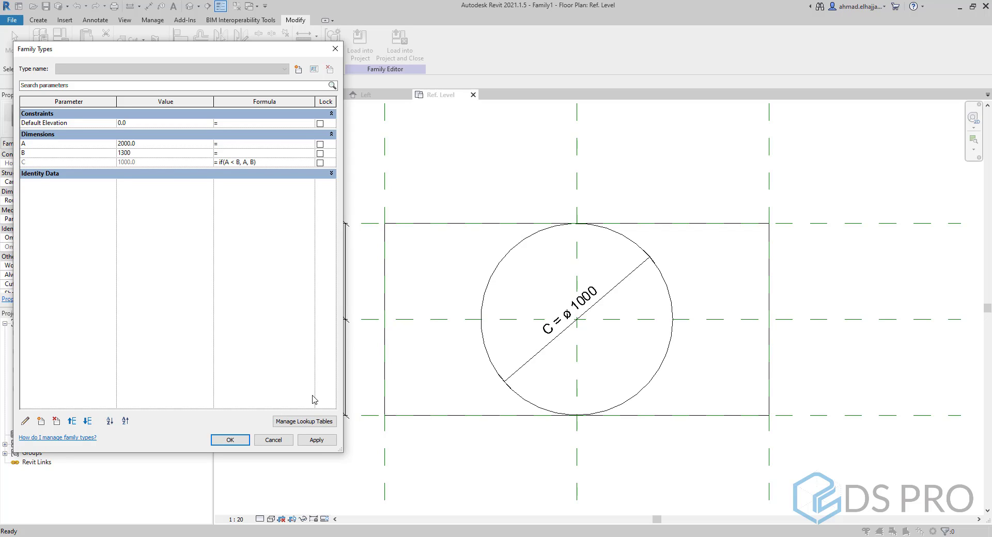
click(317, 441)
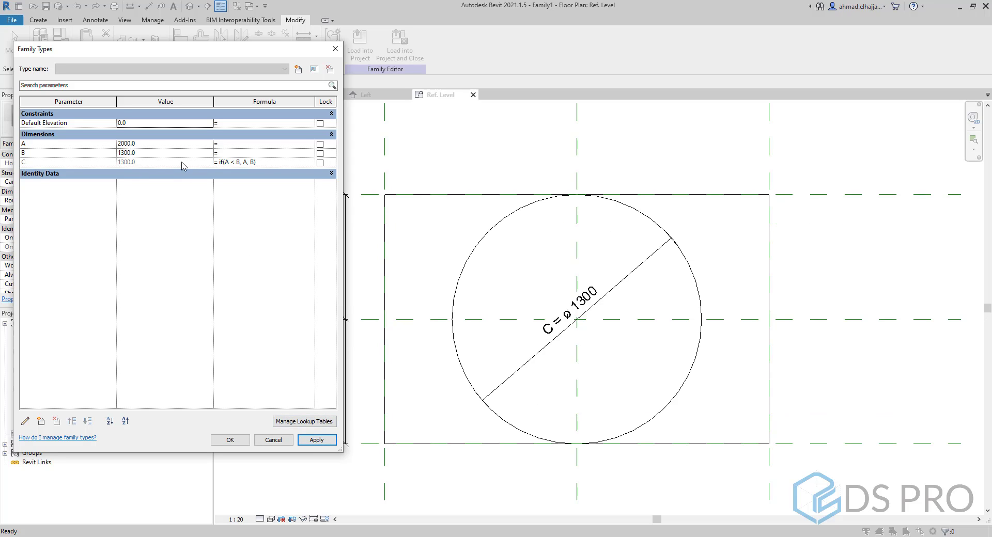
click(159, 154)
text(2)
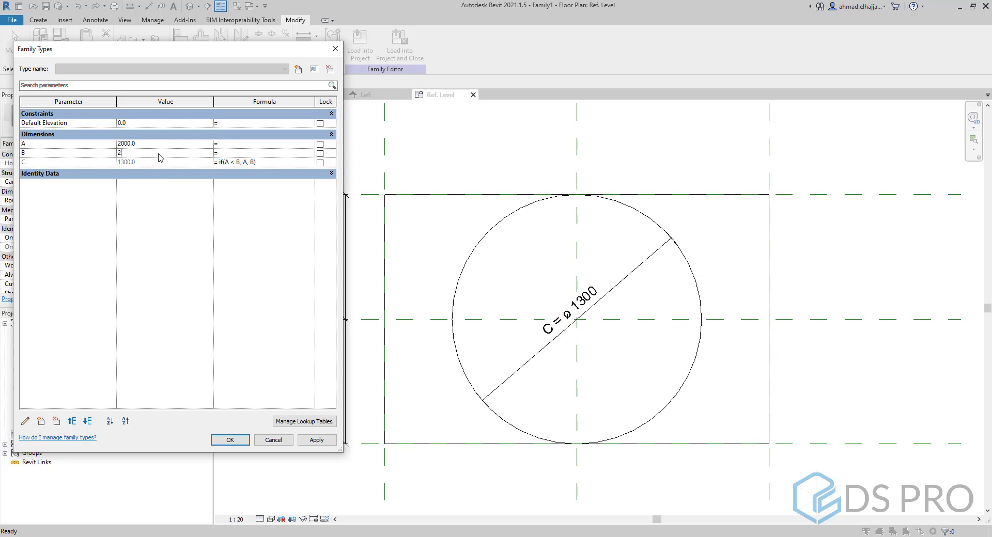
click(333, 442)
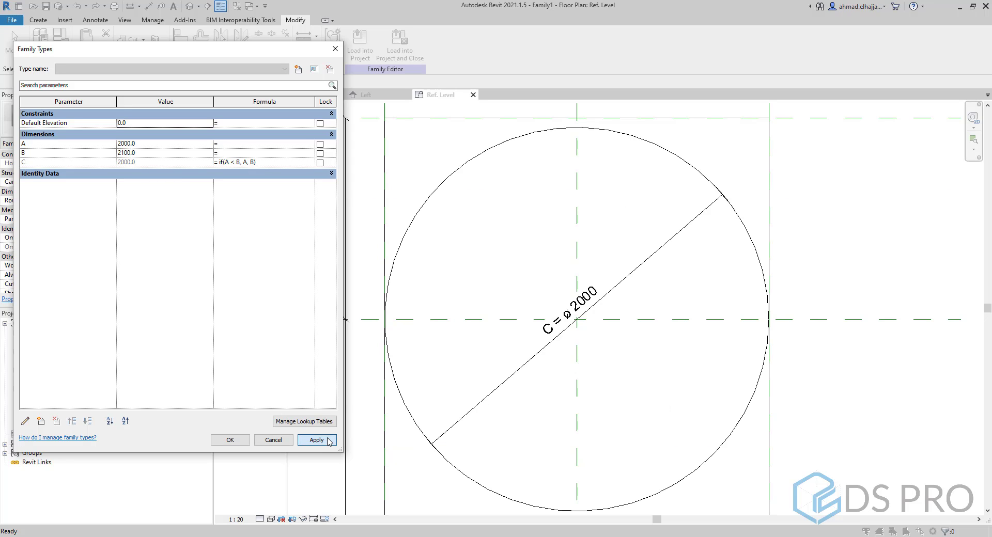
click(230, 441)
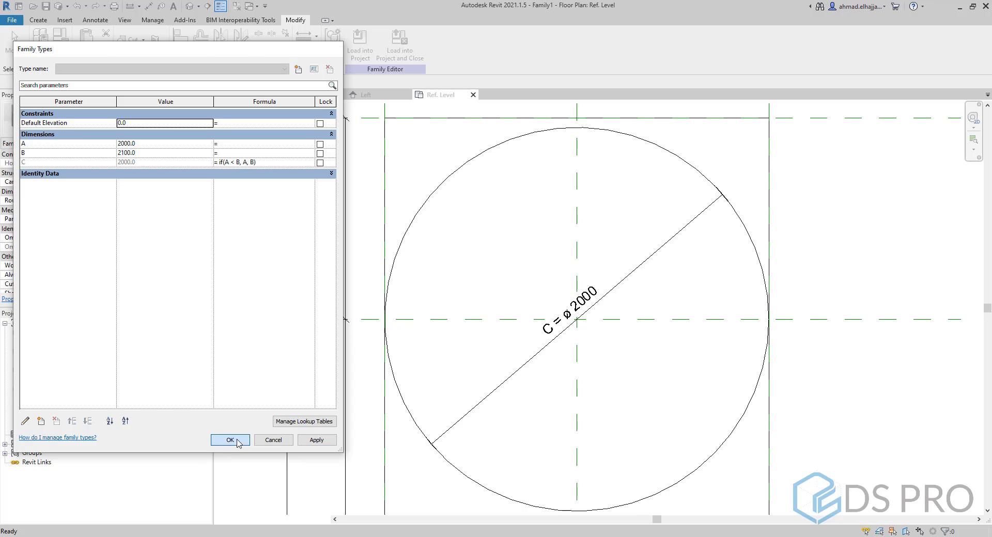
scroll(465, 310, down, 5)
Delete the circle, square lines and diameter dimension from the plan view
middle_drag(463, 312, 489, 333)
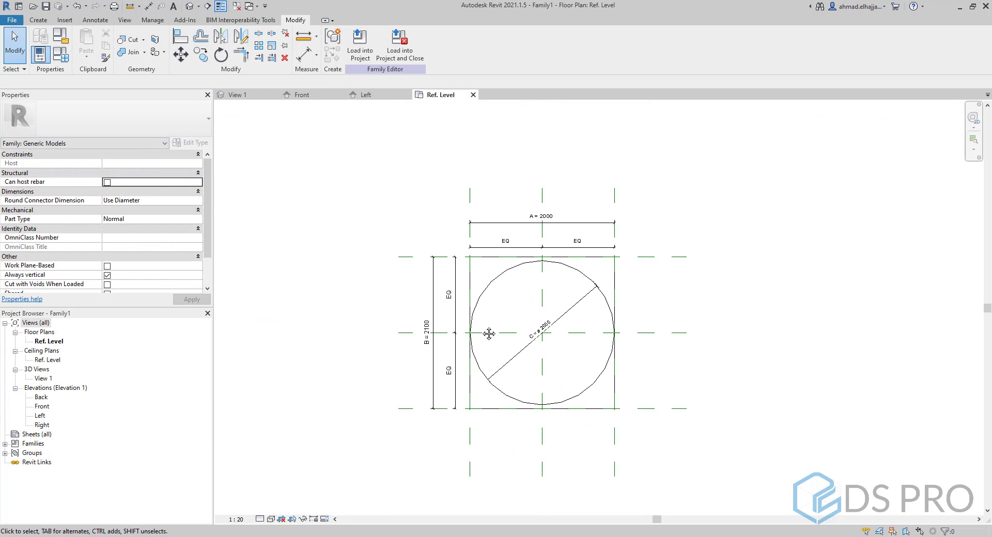
click(60, 55)
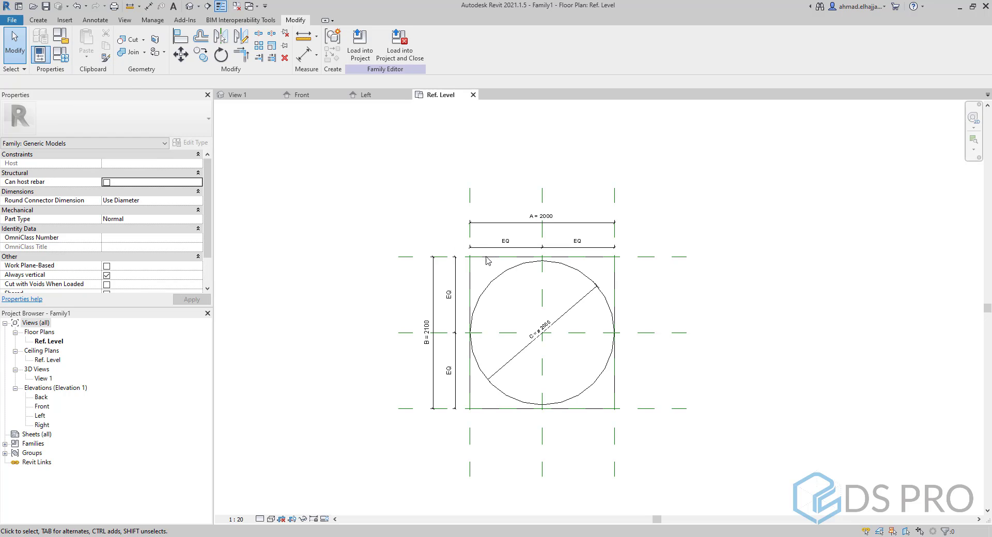
scroll(462, 253, up, 2)
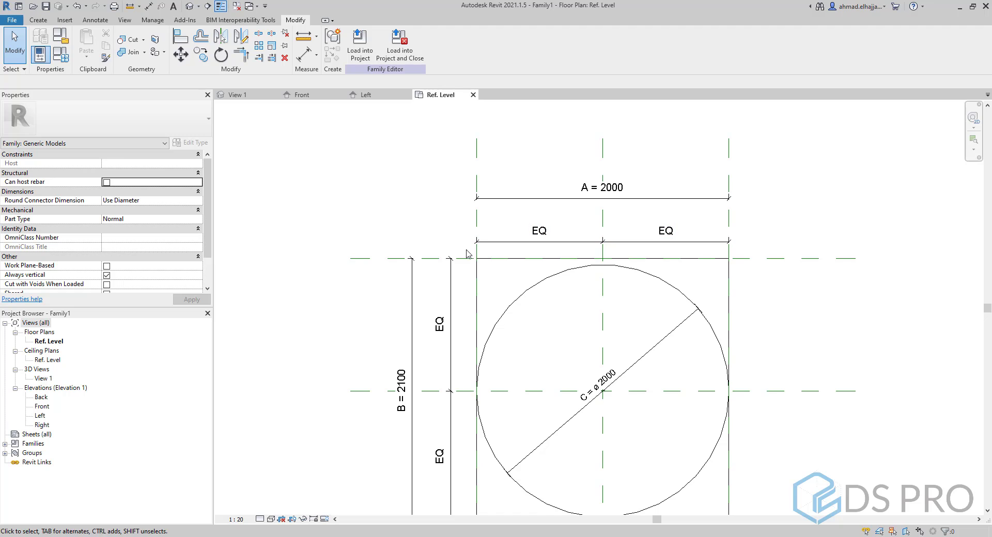
scroll(627, 374, down, 2)
click(634, 447)
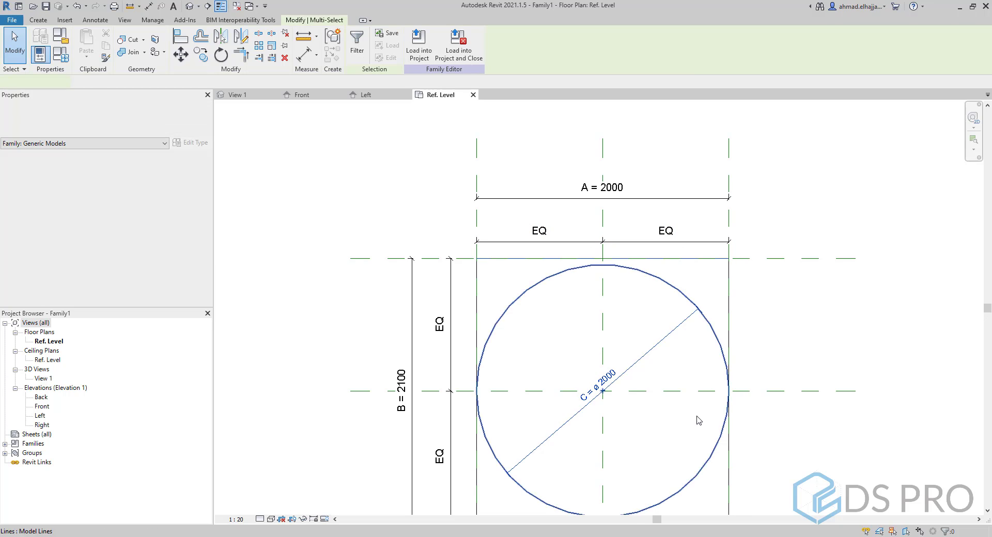
key(Escape)
click(630, 447)
key(Escape)
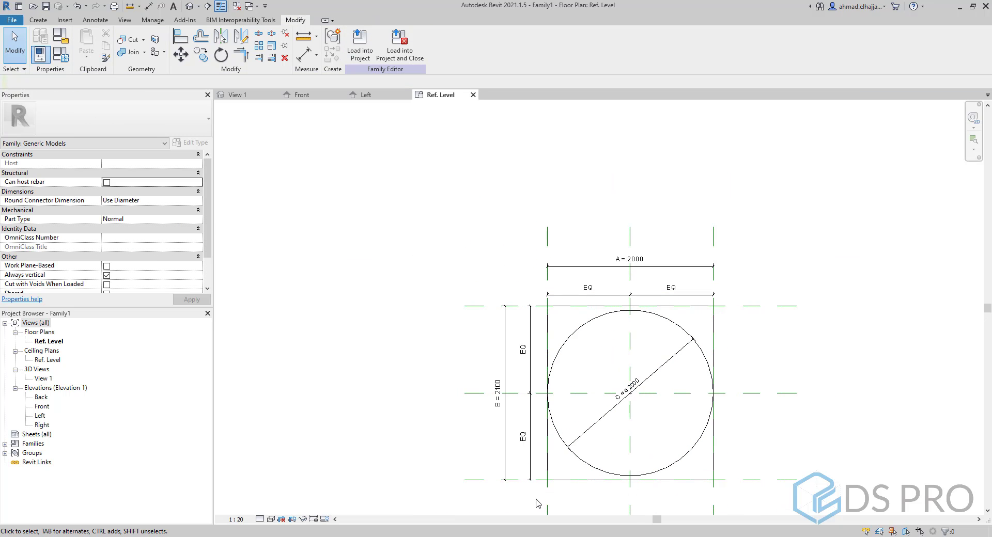
drag(635, 331, 732, 305)
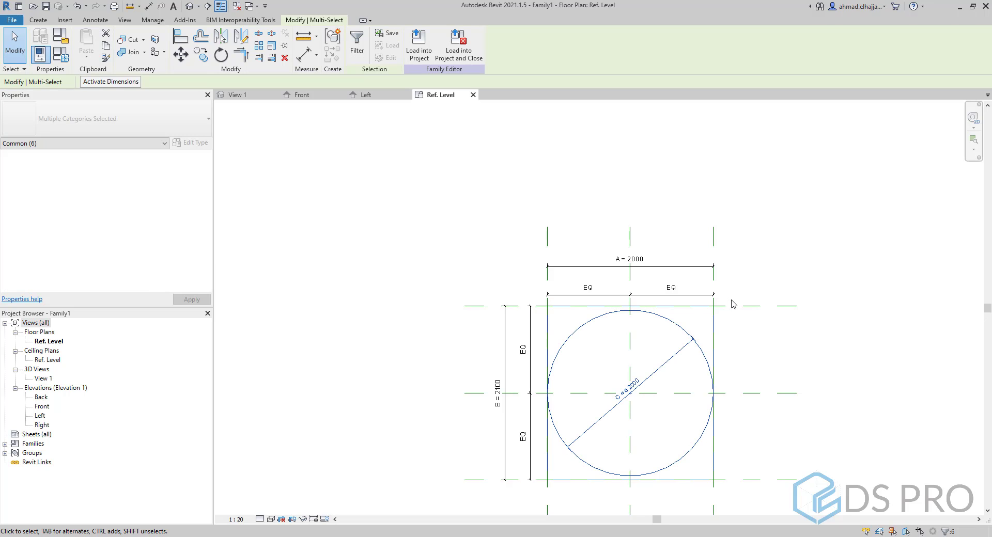
key(Delete)
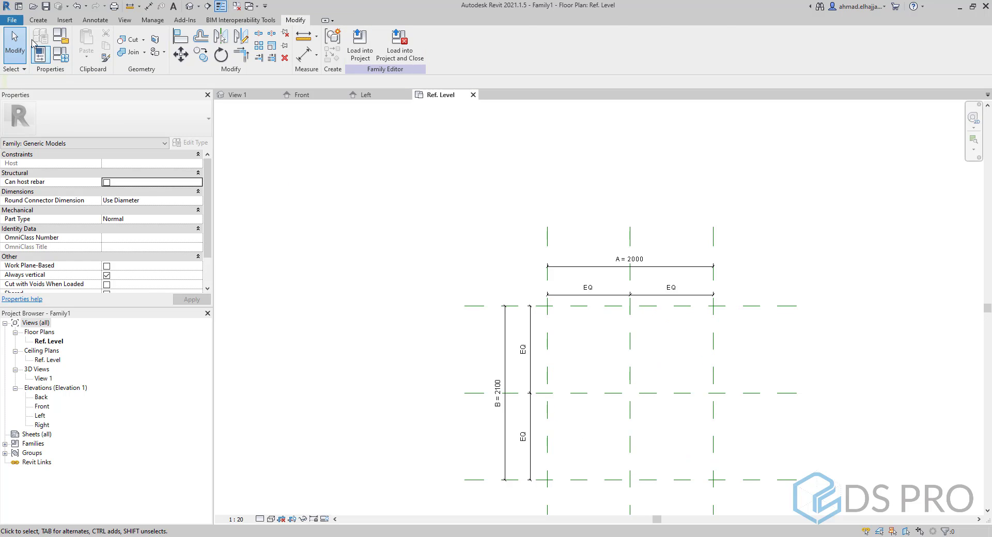
Start a new extrusion sketch from the Create tools
click(35, 22)
click(83, 42)
scroll(486, 228, down, 2)
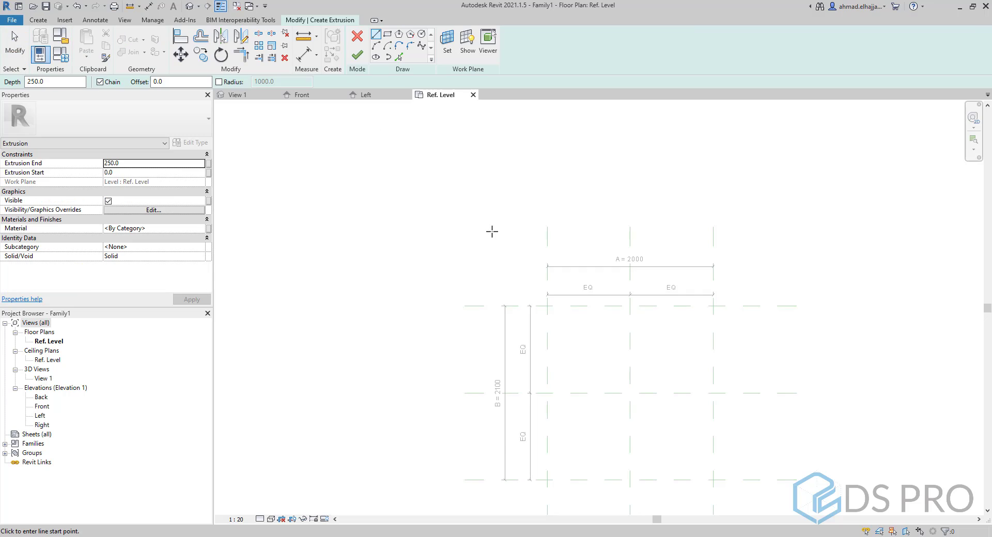
Sketch a rectangle between the reference plane intersections, lock its edges, and finish the extrusion
click(387, 34)
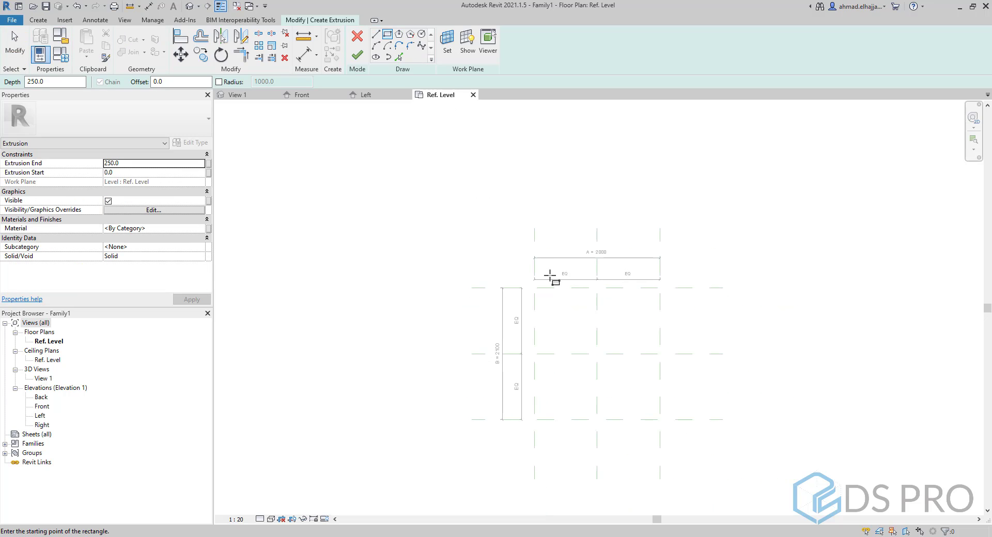
click(534, 287)
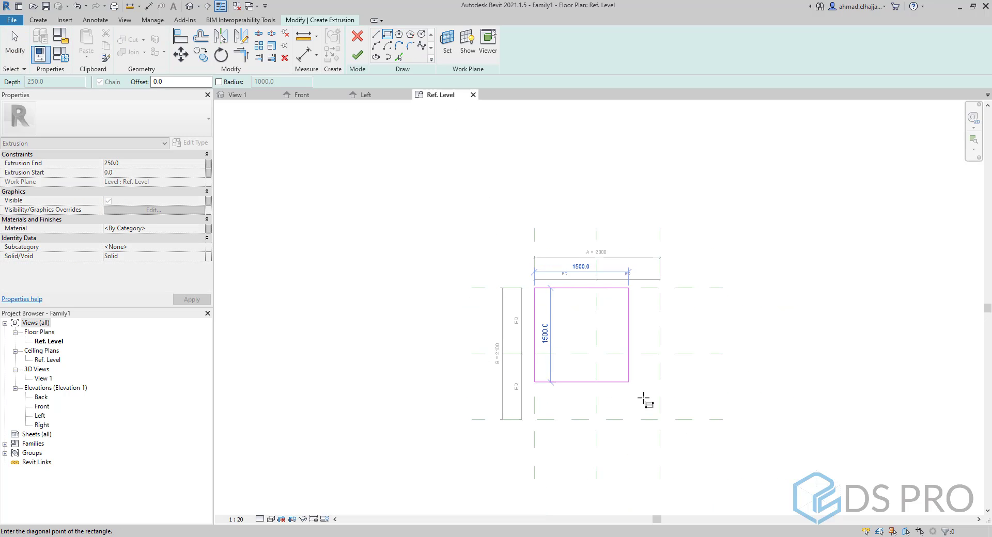
click(660, 420)
click(641, 336)
click(578, 306)
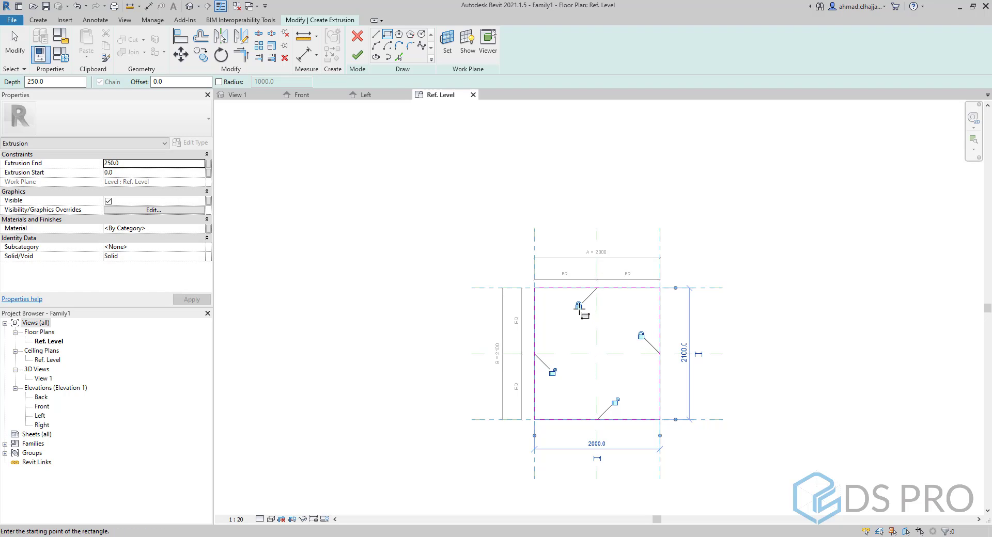
click(553, 373)
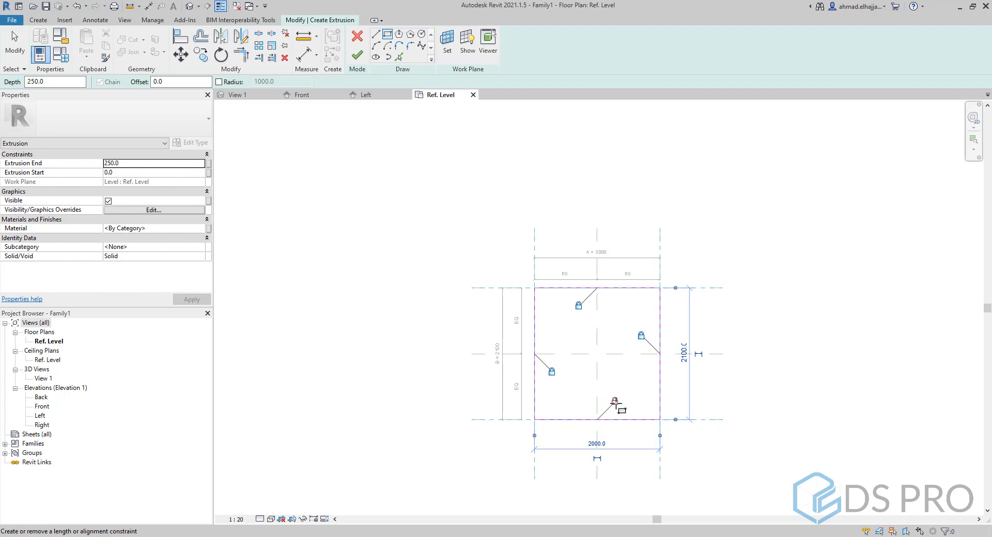
key(Escape)
key(Escape)
click(357, 55)
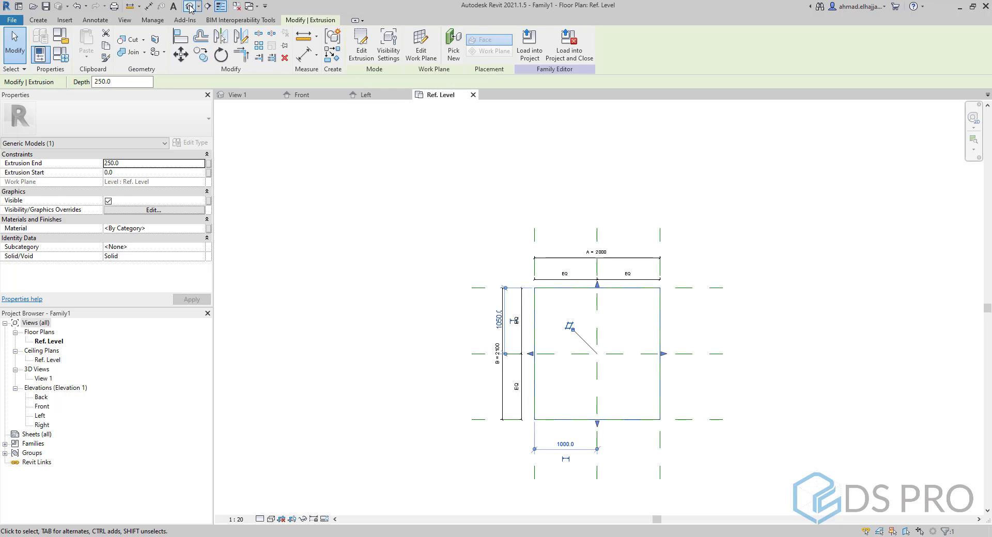
Show the extrusion in the default 3D view with Shading visual style
click(190, 6)
click(271, 519)
click(296, 485)
scroll(541, 417, down, 1)
shift+middle_drag(540, 417, 589, 362)
key(Escape)
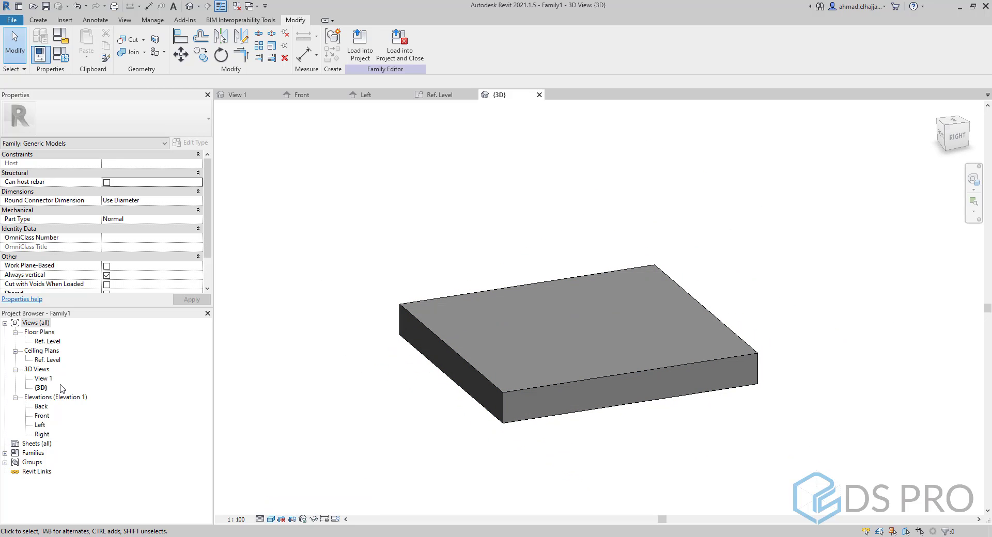
In the Front elevation, drag the extrusion's top and bottom handles to make it taller
double_click(43, 417)
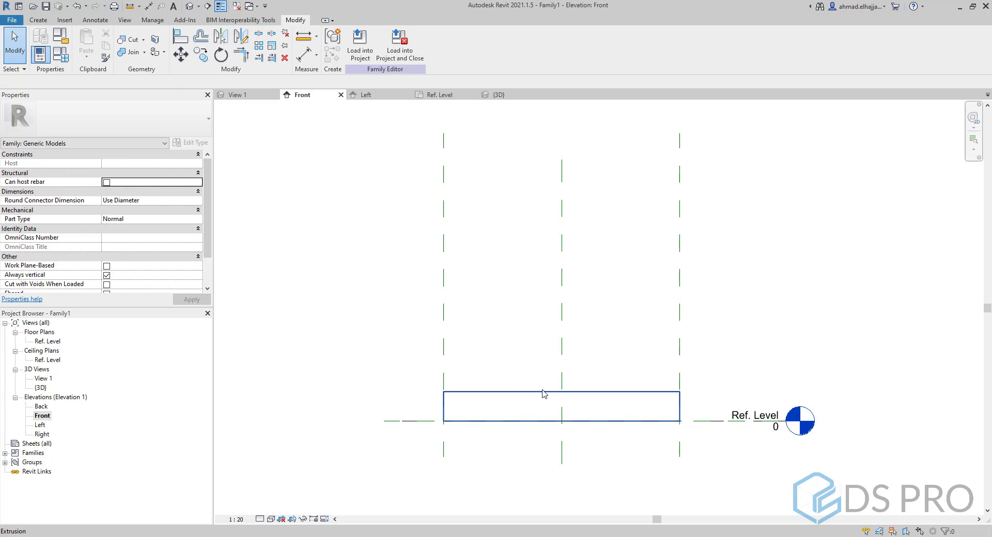
click(543, 394)
drag(560, 389, 565, 213)
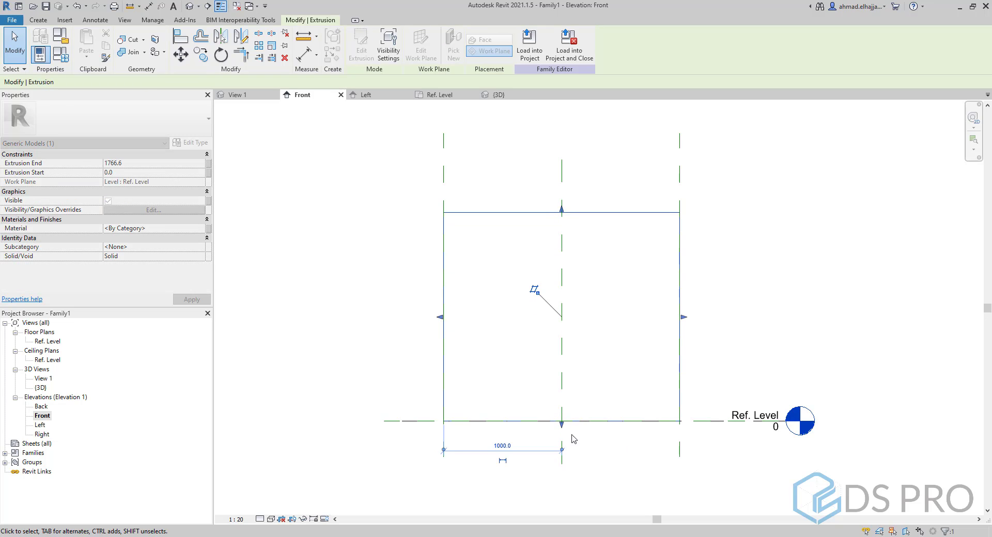
drag(562, 422, 563, 393)
click(367, 354)
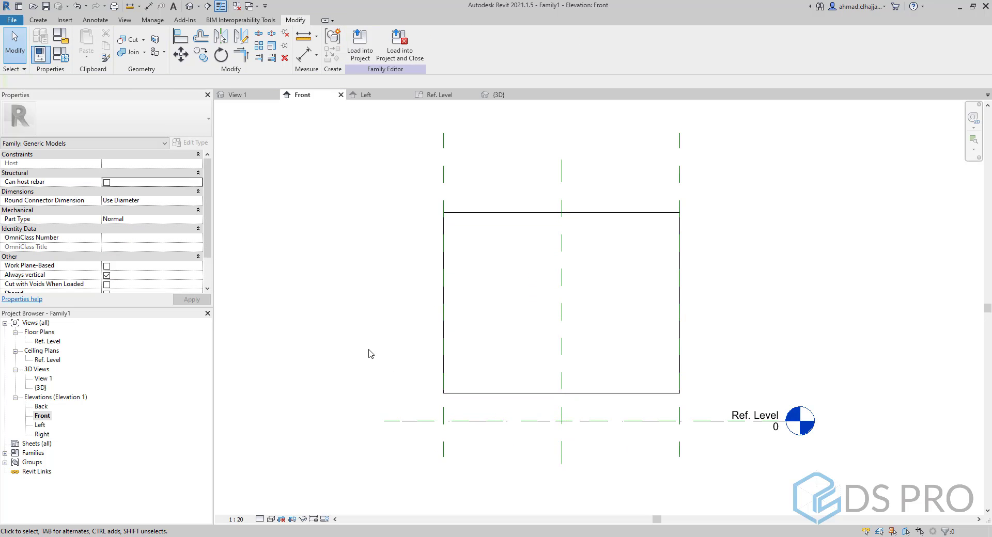
Draw a horizontal reference plane across the view just above the box
click(95, 20)
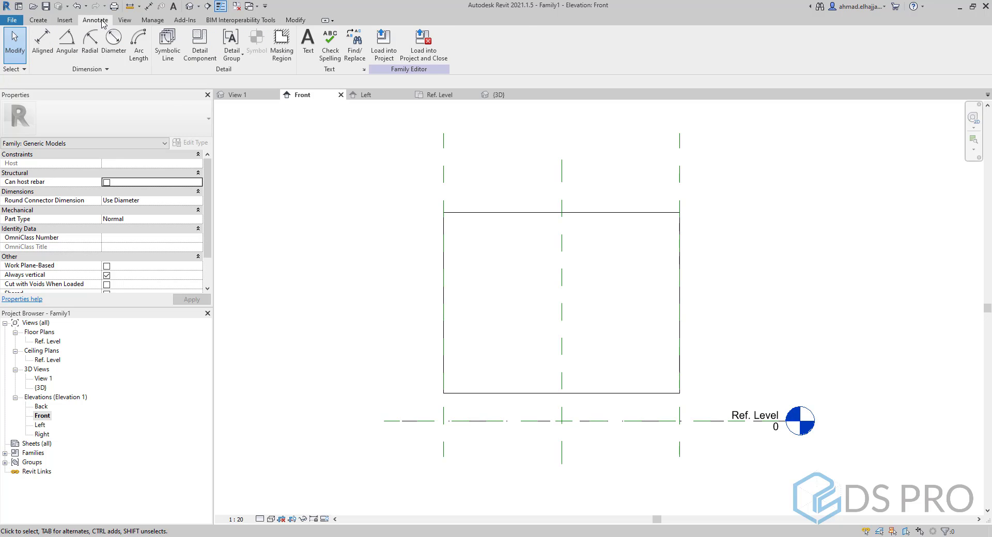
click(40, 42)
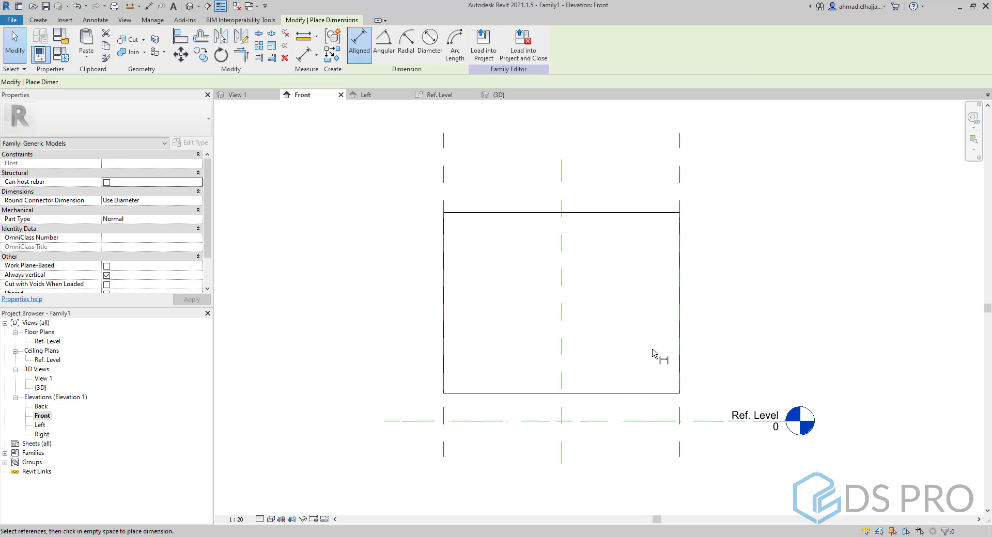
click(698, 420)
key(Escape)
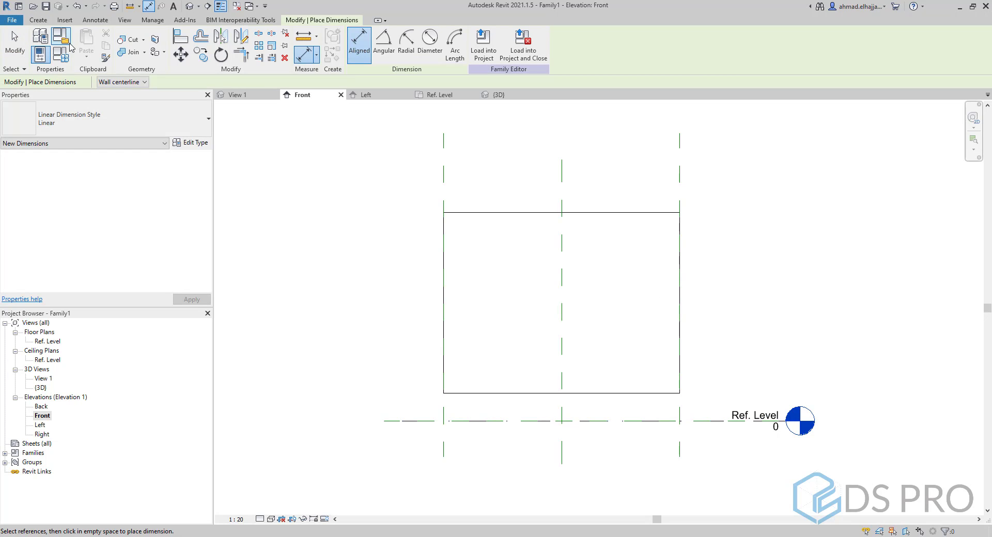
click(39, 20)
click(587, 43)
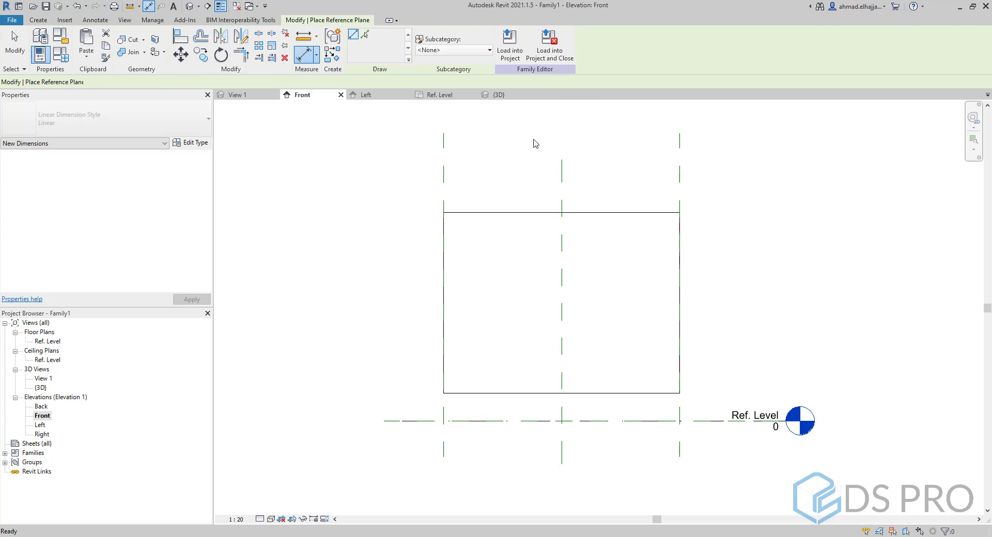
click(333, 183)
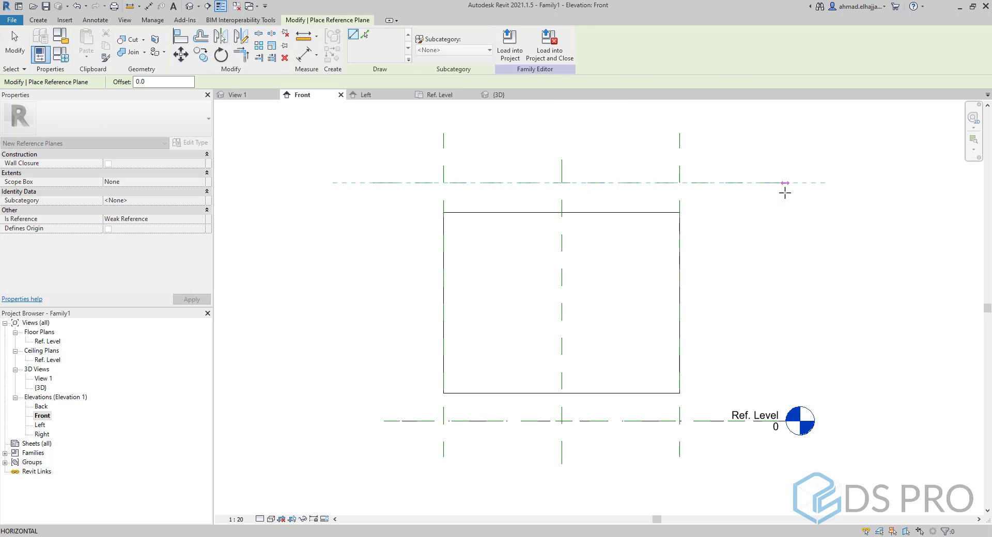
click(778, 190)
key(Escape)
key(Escape)
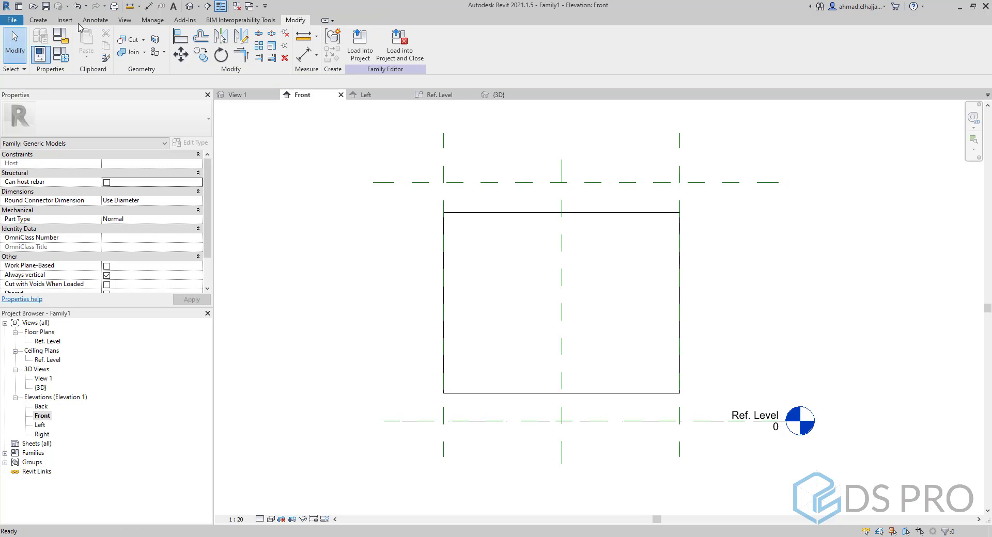
Dimension Ref. Level to the top reference plane and label it with instance parameter D
click(96, 21)
click(43, 41)
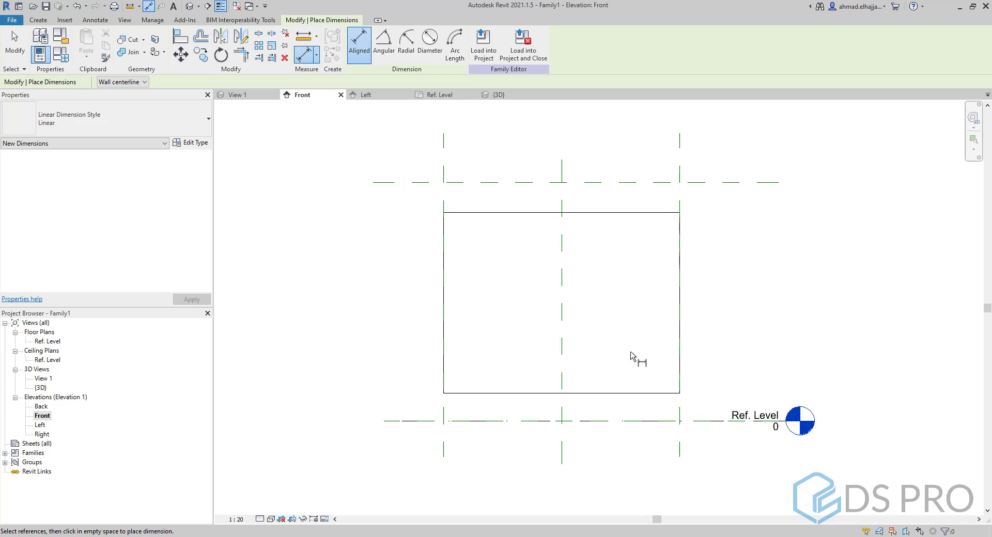
click(690, 421)
click(694, 181)
click(730, 227)
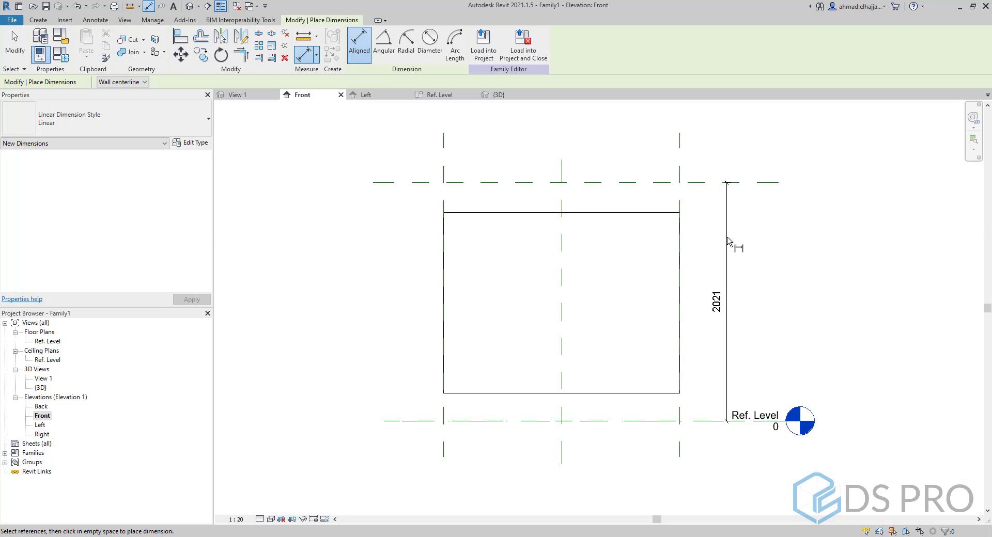
key(Escape)
key(Escape)
click(727, 250)
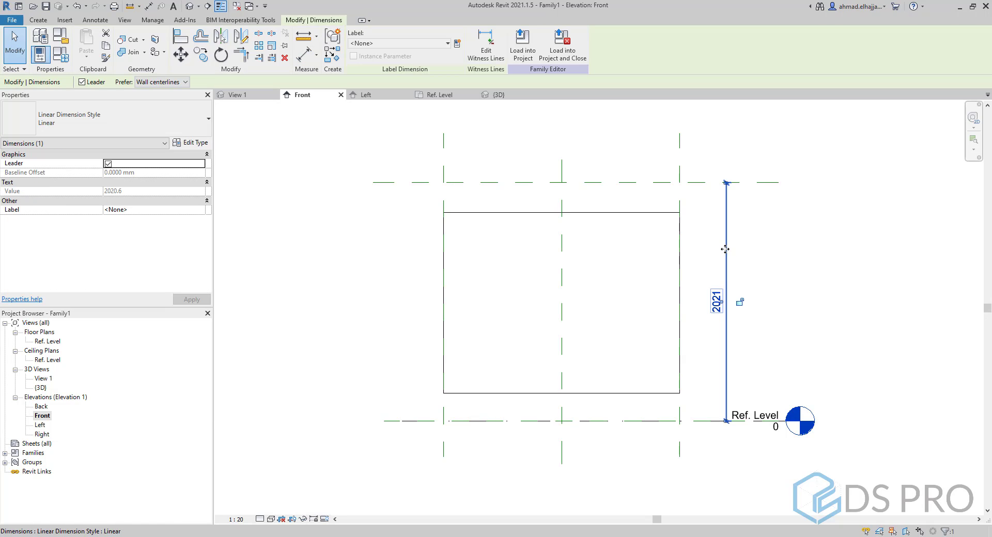
click(457, 46)
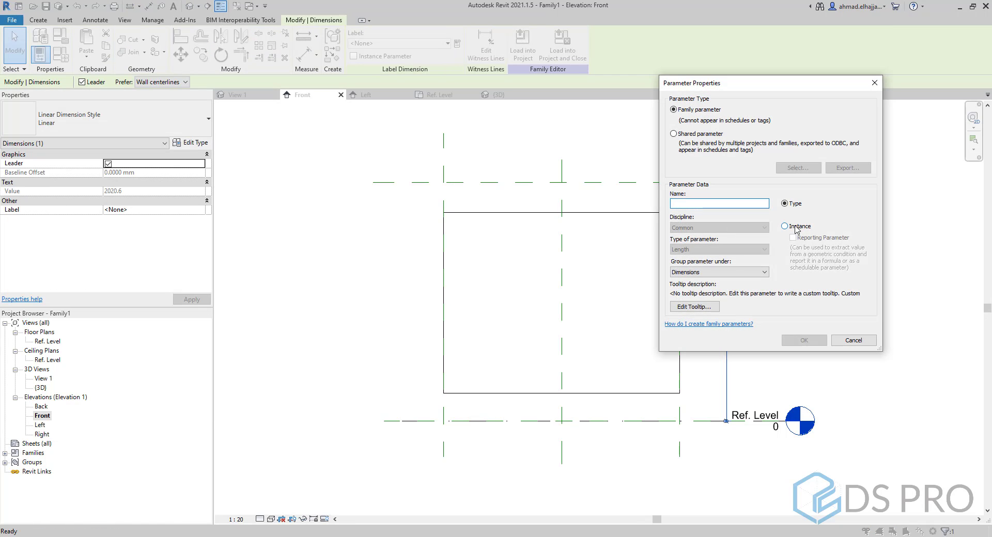
click(785, 226)
click(738, 207)
text(D)
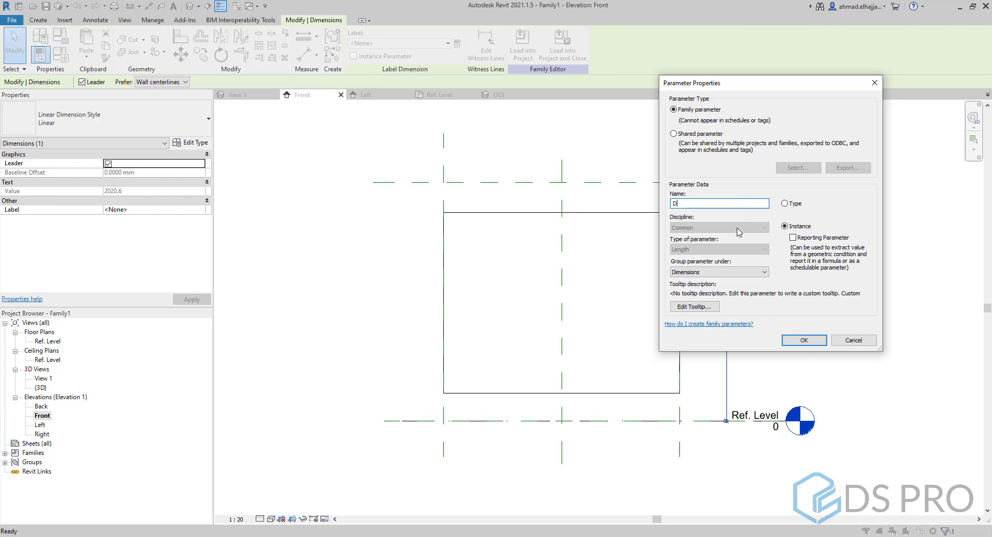
click(808, 341)
click(809, 345)
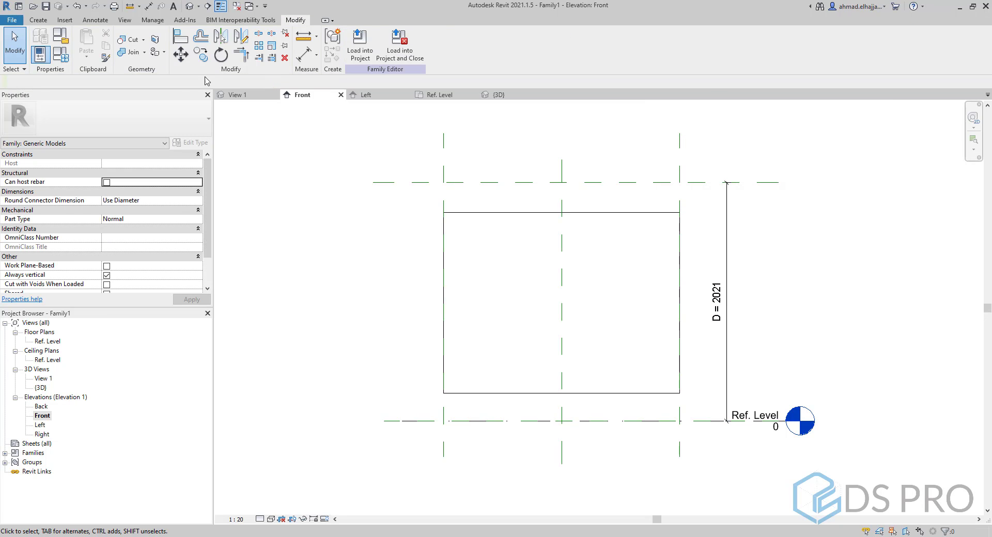
Align the extrusion's top to the new plane and bottom to Ref. Level, then view in 3D
click(182, 38)
click(509, 183)
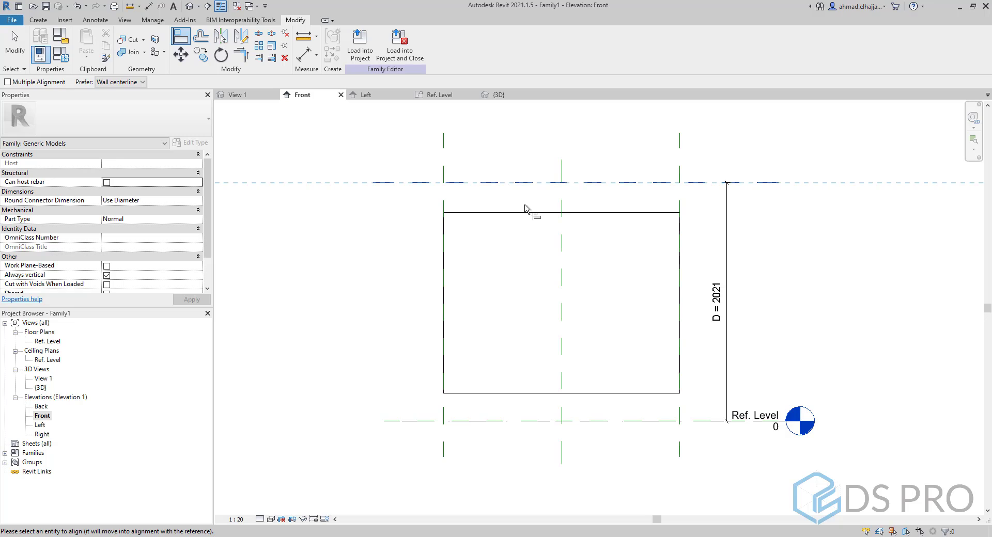
click(528, 212)
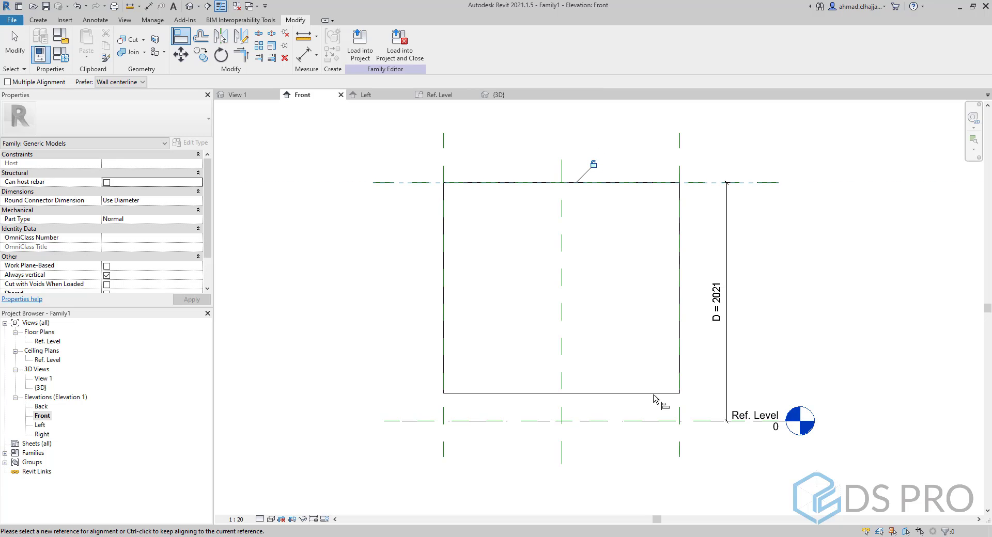
click(659, 424)
click(656, 394)
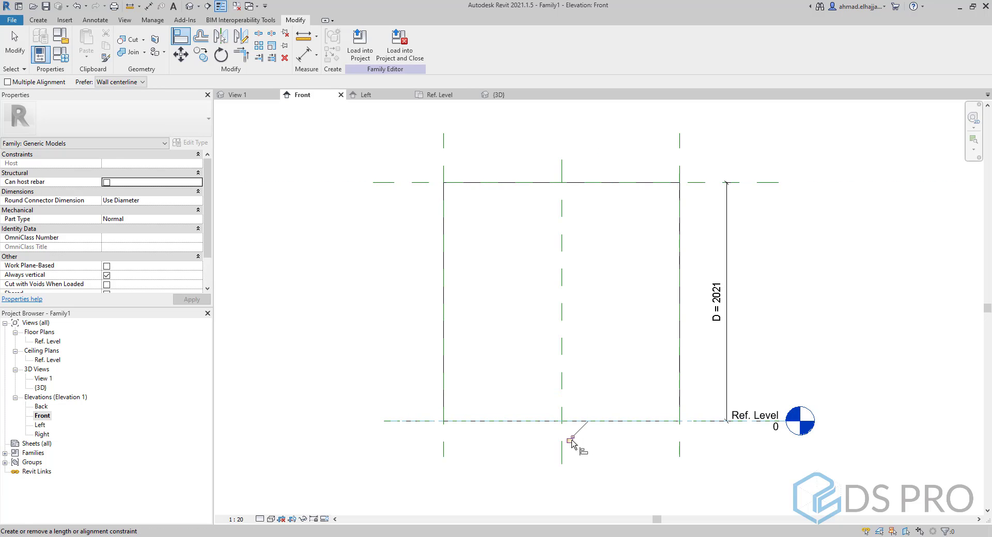
key(Escape)
key(Escape)
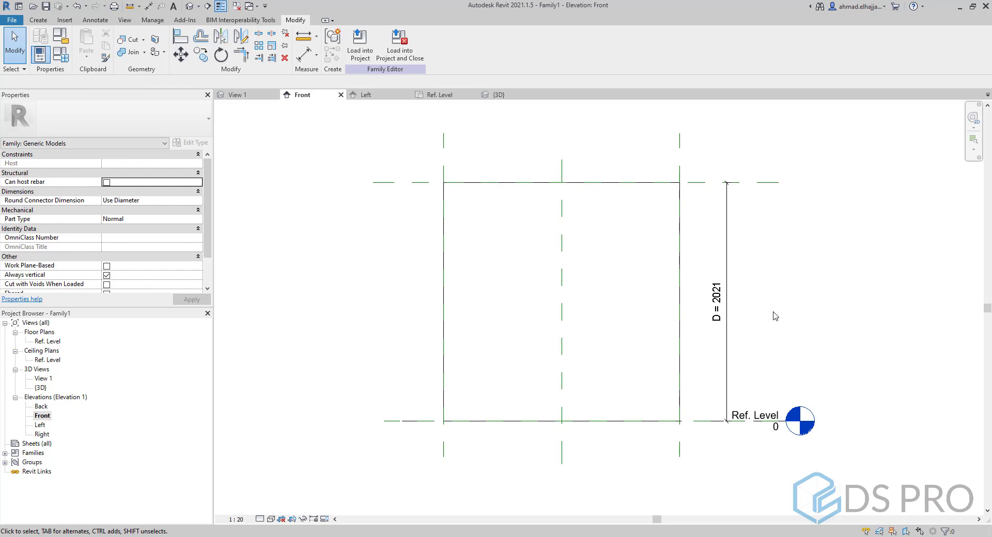
click(190, 6)
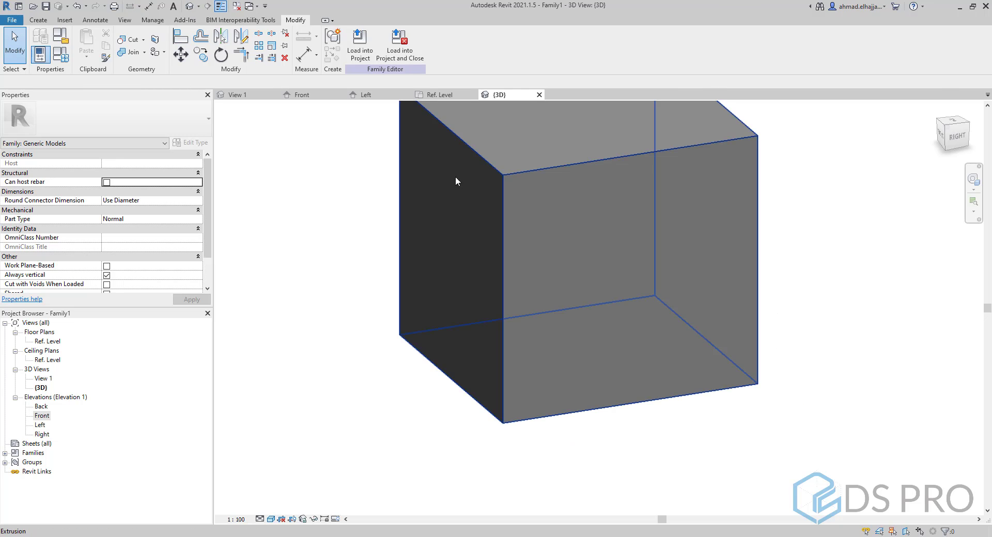
Set A to 3000 and B to 2500 in Family Types, applying each
scroll(450, 236, down, 2)
shift+middle_drag(451, 237, 520, 283)
click(60, 54)
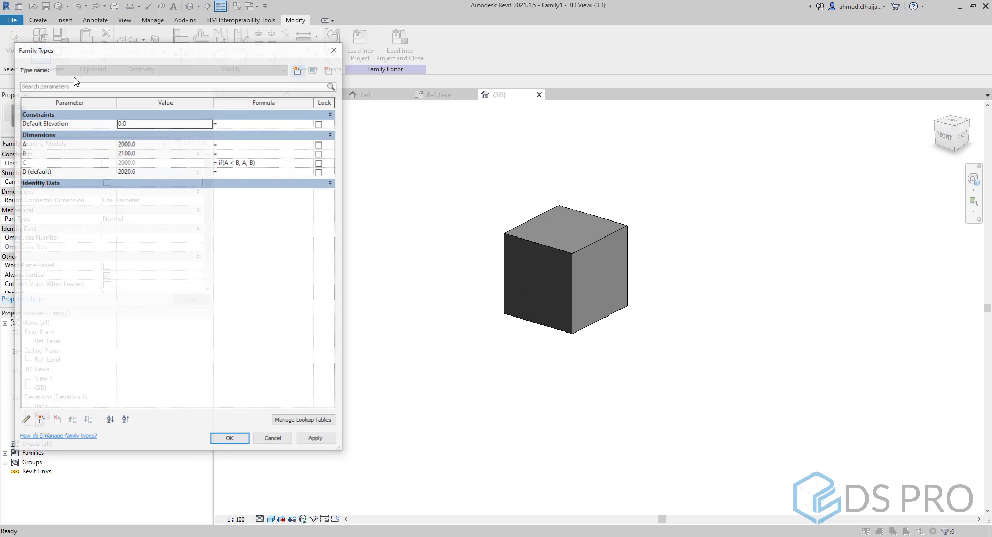
click(155, 144)
text(3)
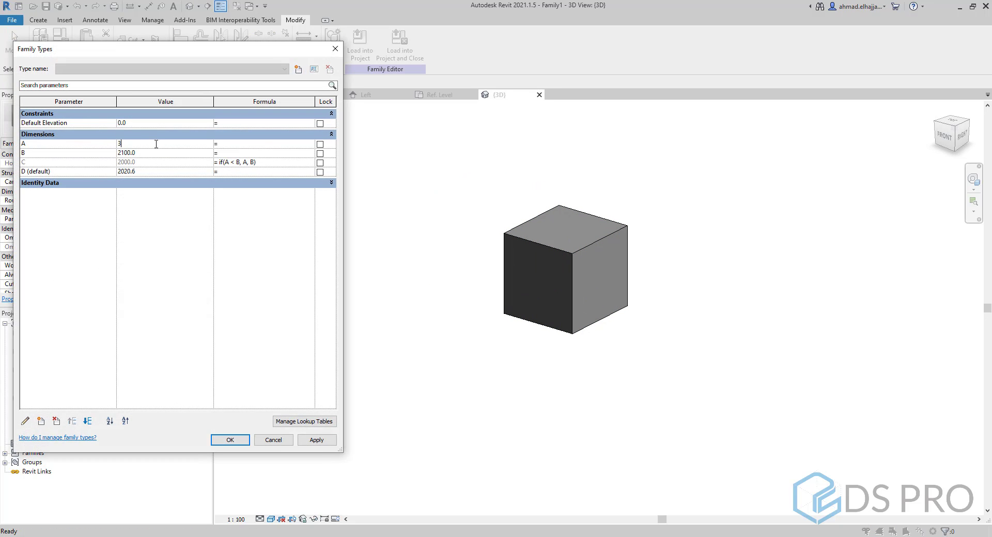
click(316, 440)
click(154, 153)
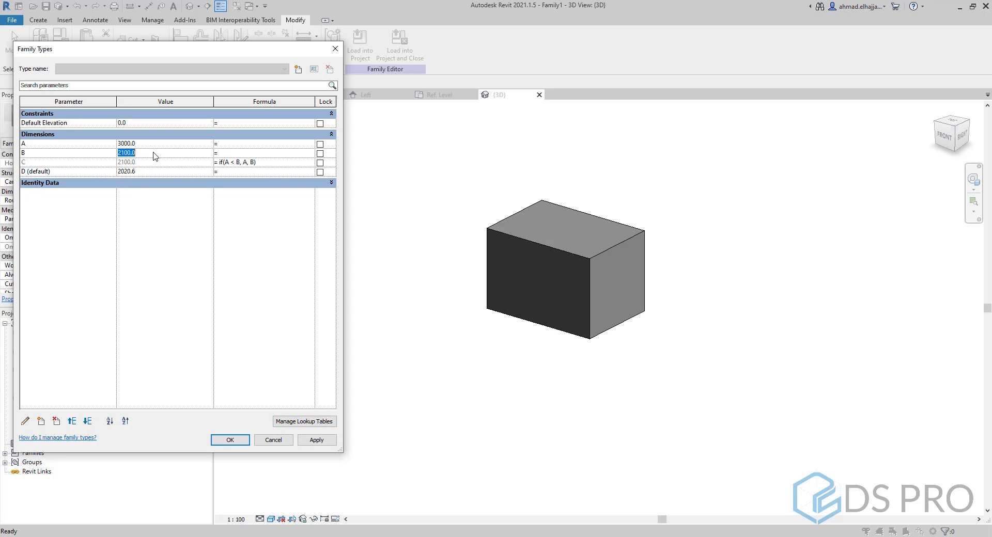
text(2)
click(316, 440)
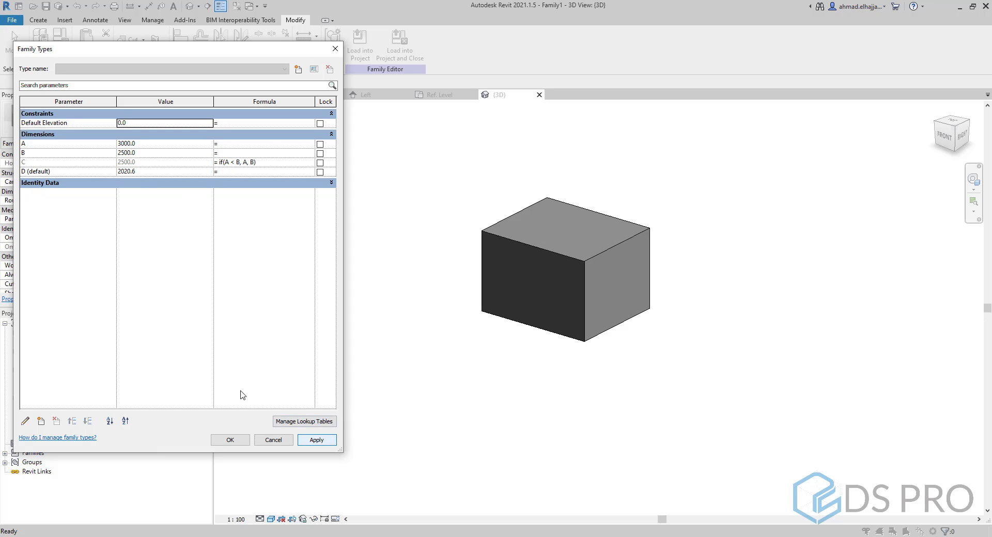
Set D to 4000, apply, and accept the parameter changes
click(175, 172)
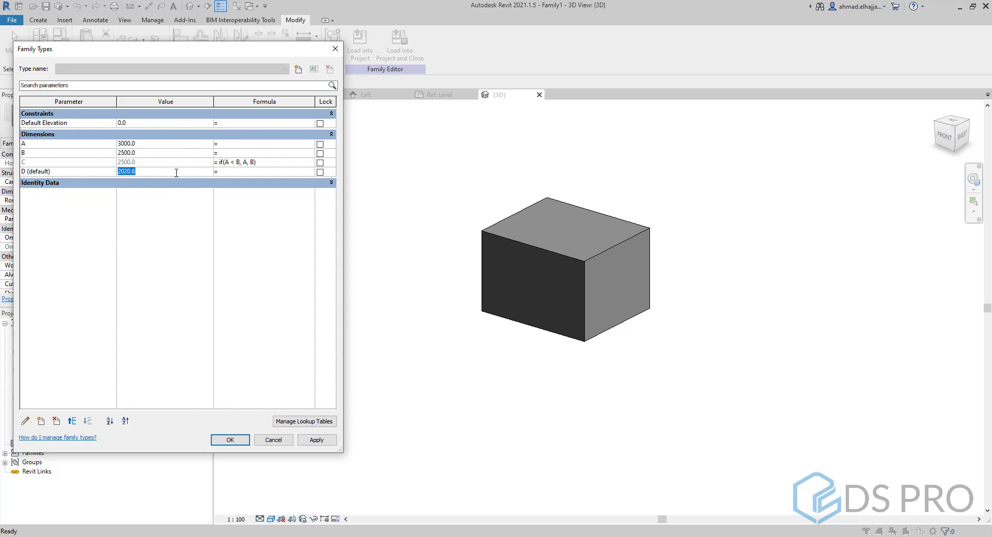
text(300)
click(175, 173)
text(4000)
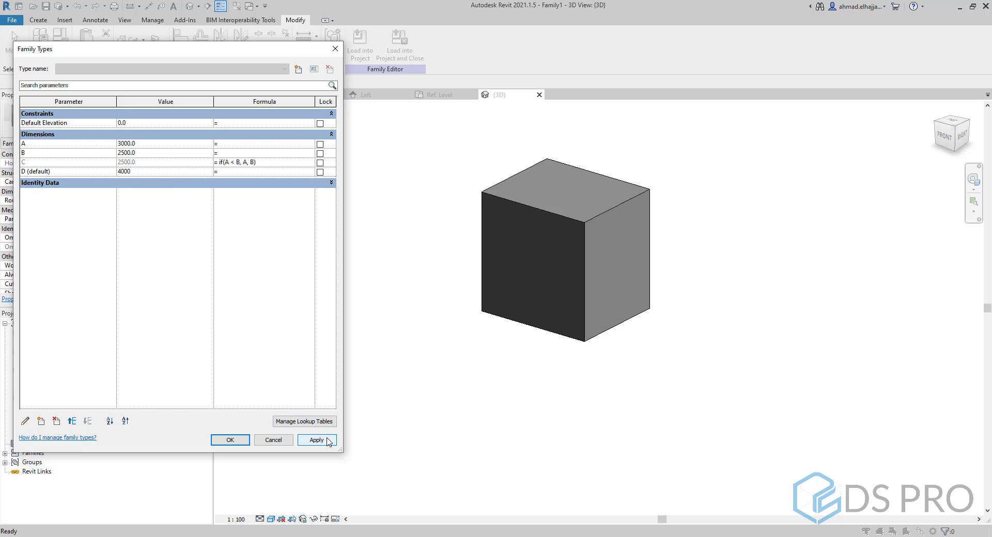
click(334, 442)
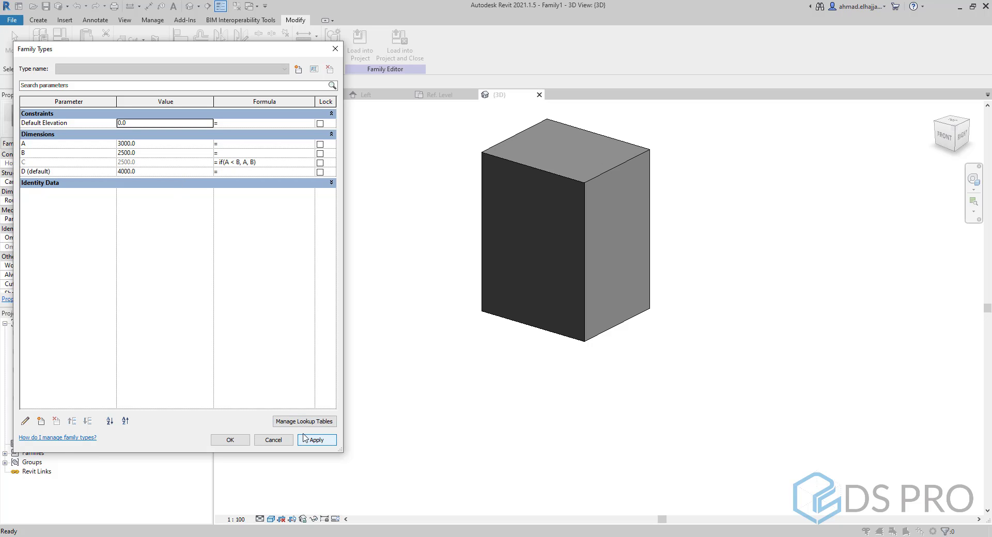
click(231, 440)
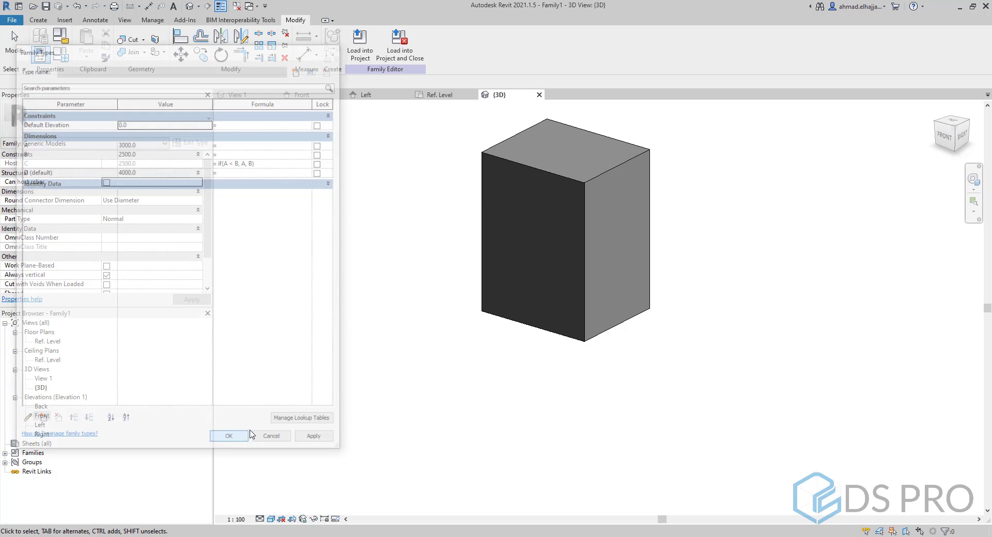
click(549, 261)
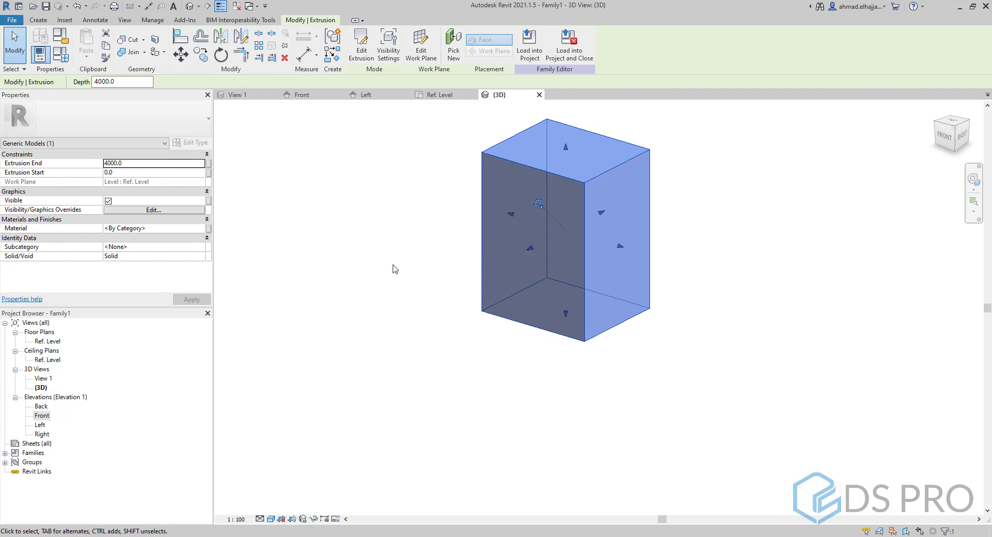
Associate the extrusion's Material property with a new instance parameter called 'Material'
click(208, 230)
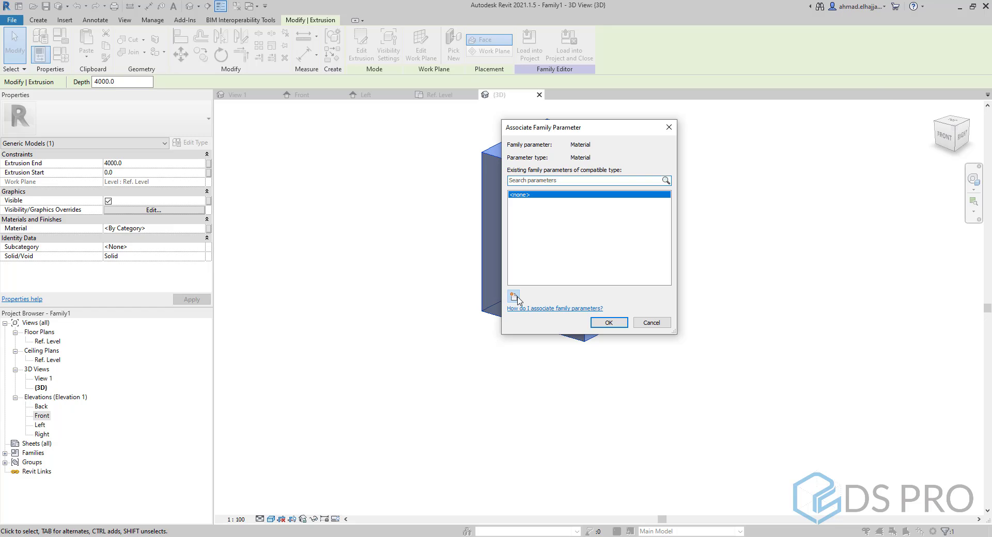
click(513, 296)
click(785, 227)
click(758, 204)
text(Material)
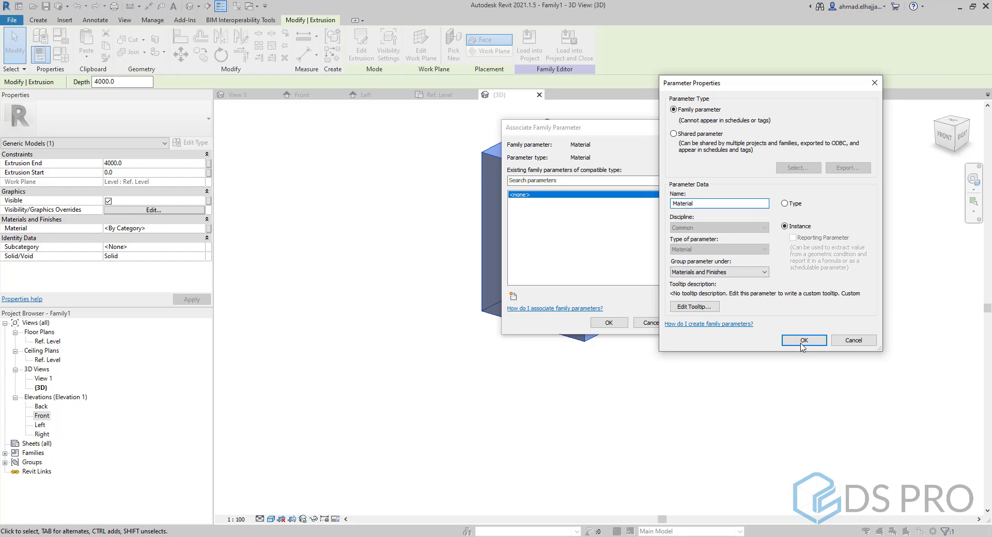
click(803, 345)
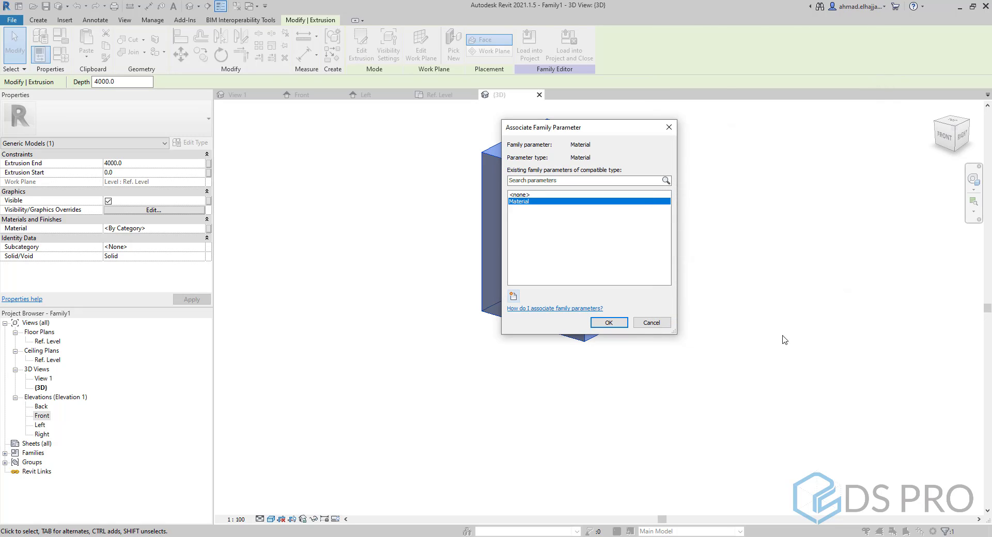
click(607, 324)
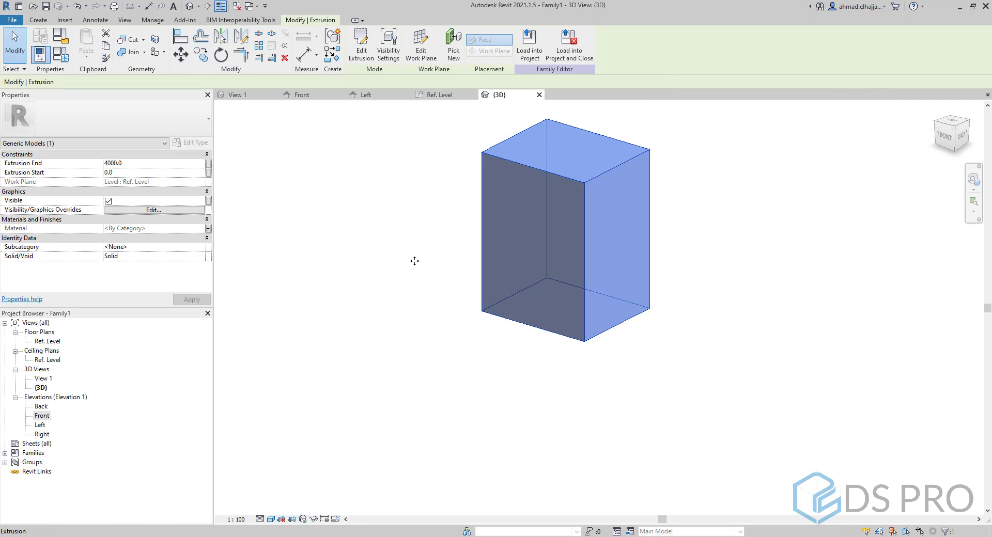
click(336, 209)
click(61, 54)
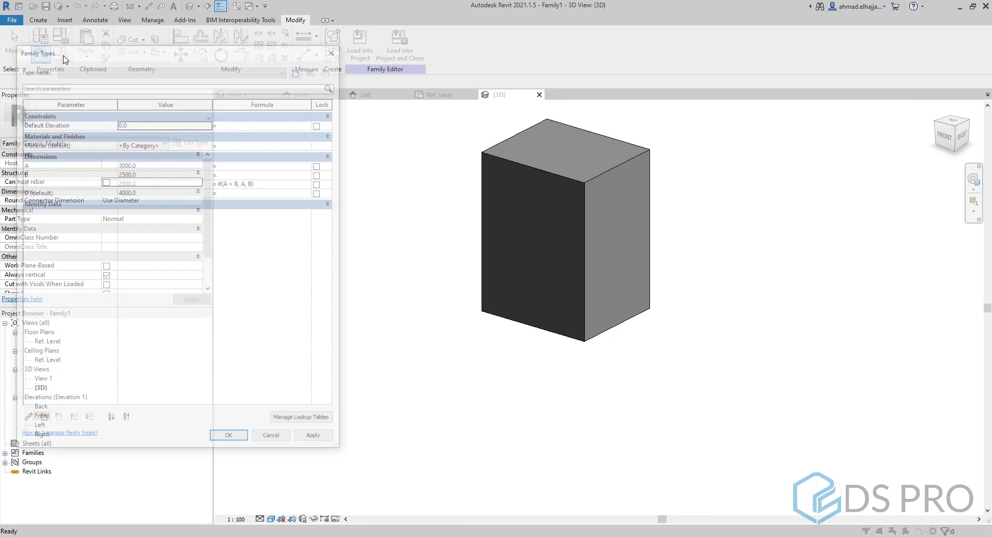
Create a new family type named C-2000x1000x4000
click(298, 68)
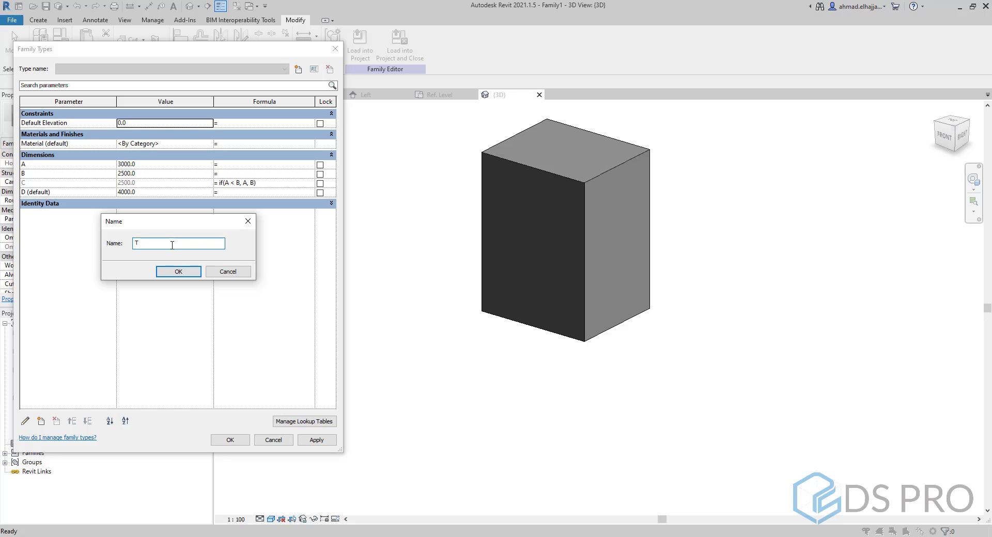
key(BackSpace)
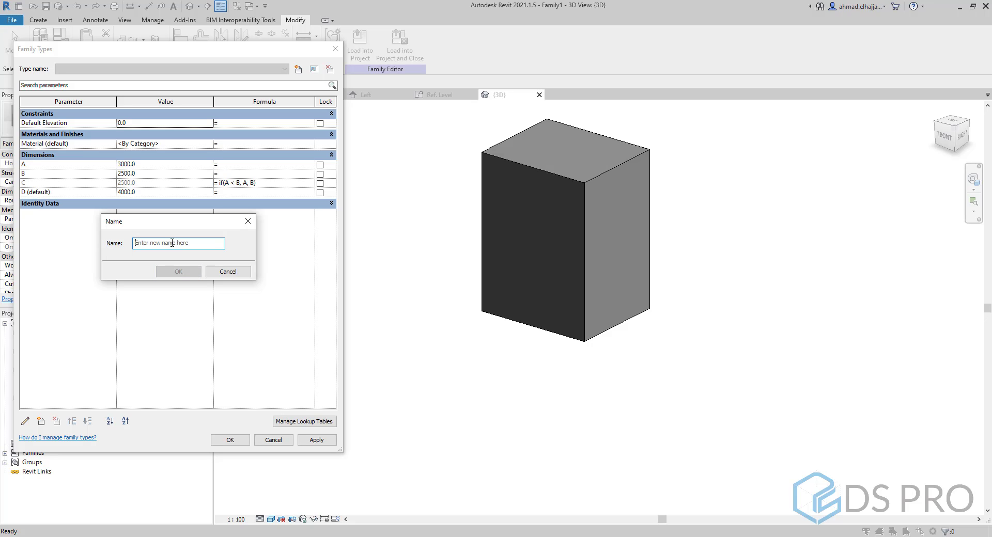
text(C-2000x1000x4)
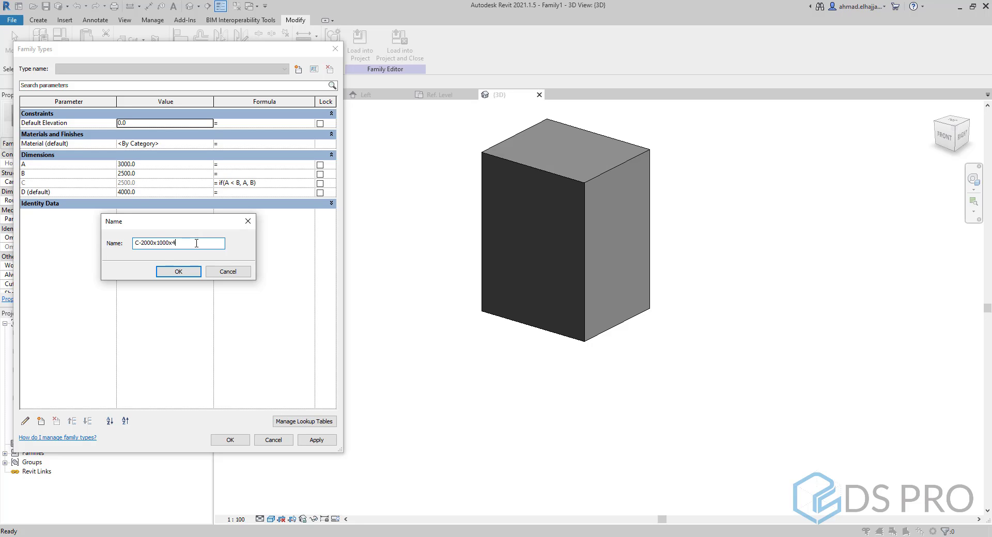
click(178, 272)
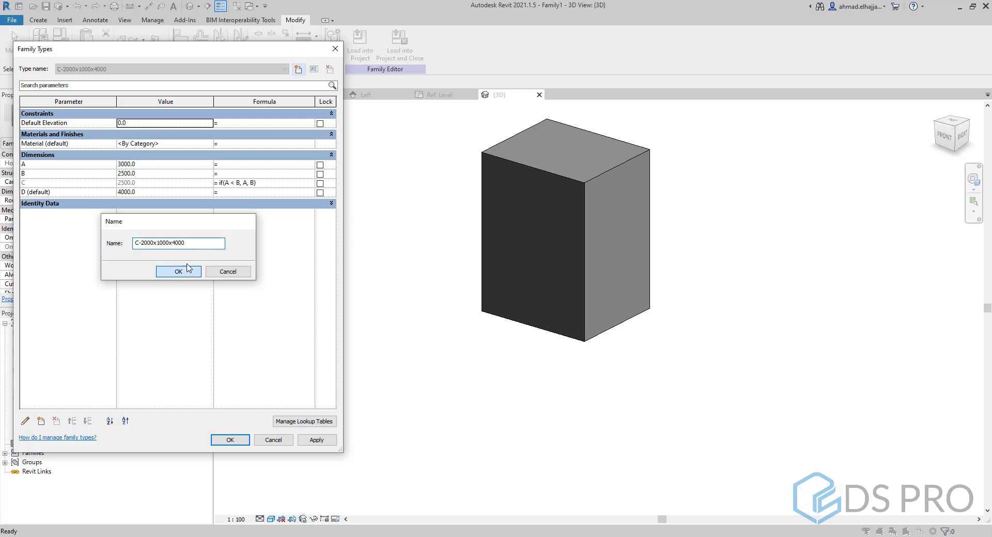
Give the new type A 2000 and B 1000, apply, and inspect the column in 3D
click(157, 166)
text(2)
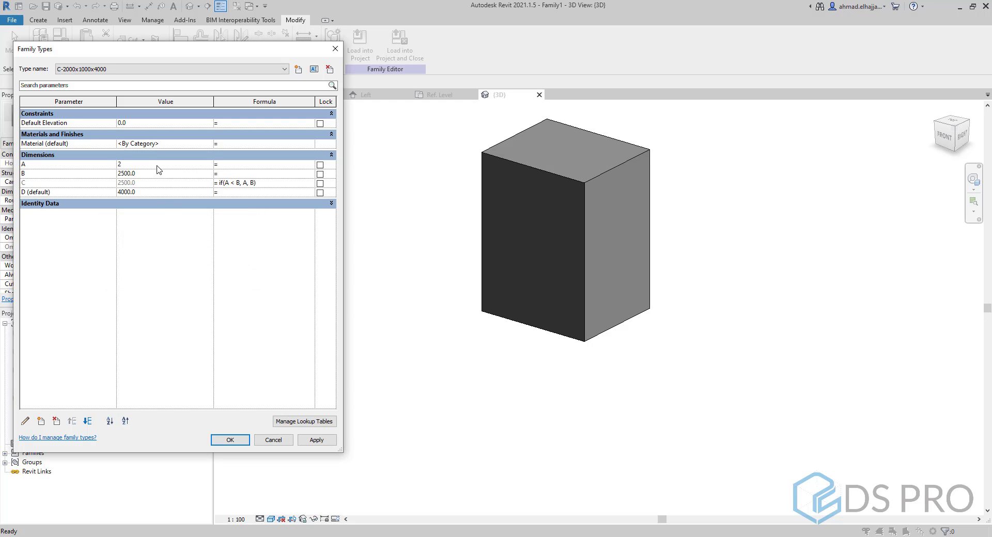
click(154, 174)
text(1)
click(154, 193)
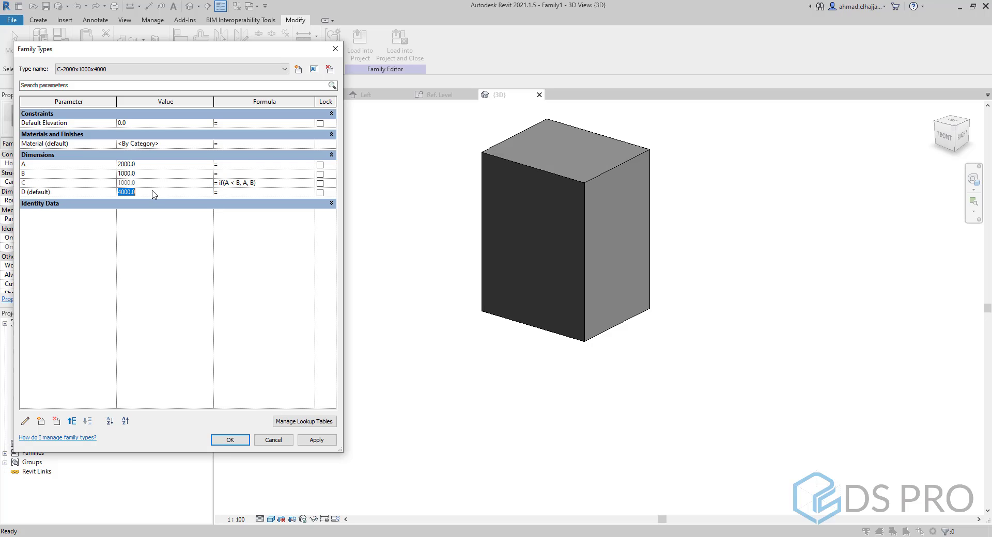
click(316, 440)
click(229, 440)
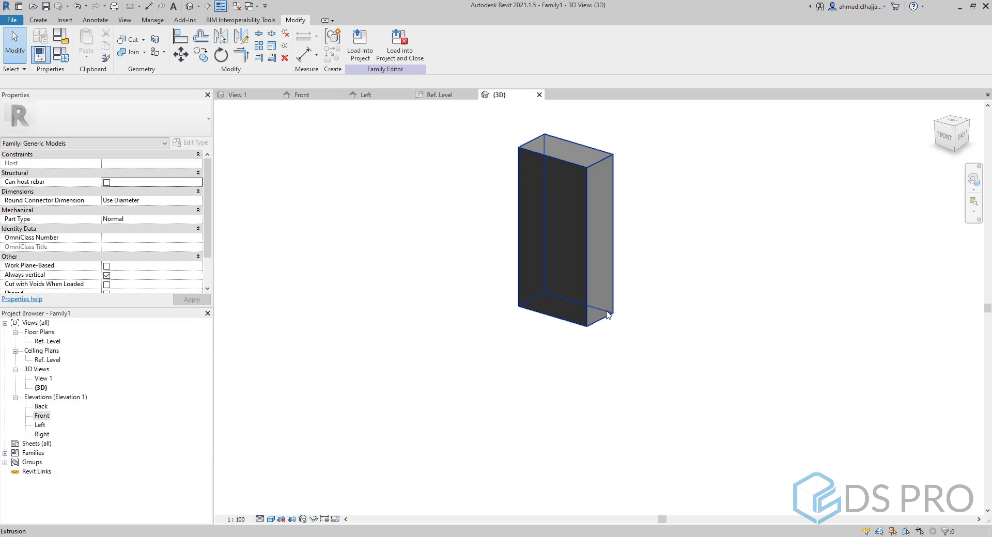
shift+middle_drag(672, 336, 576, 330)
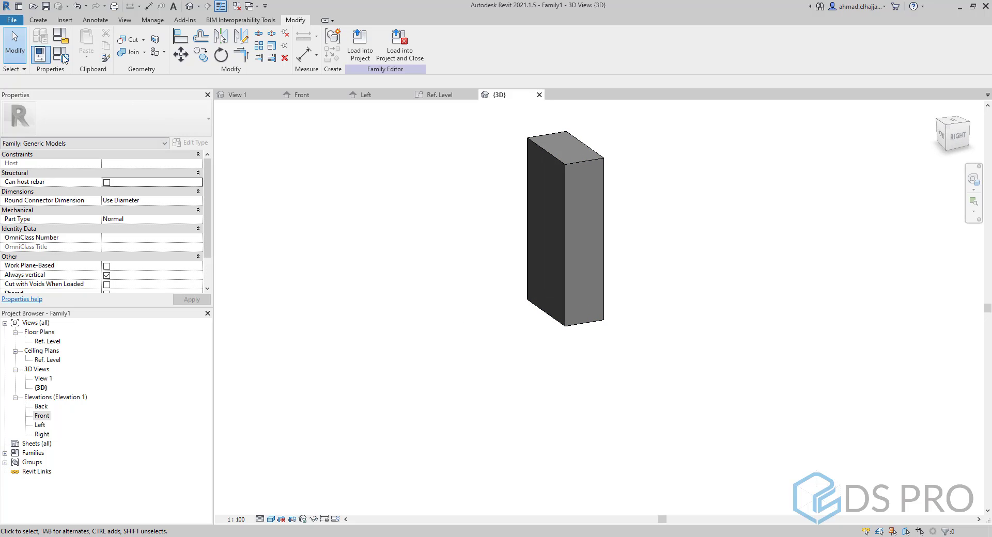
Create a new project using the DefaultMetric template
click(11, 19)
mouse_move(62, 65)
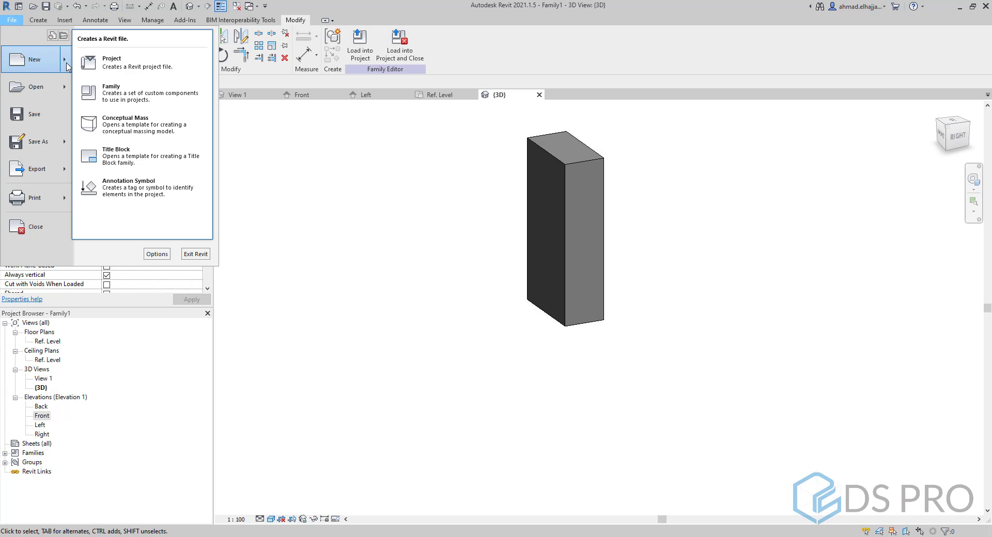
click(103, 59)
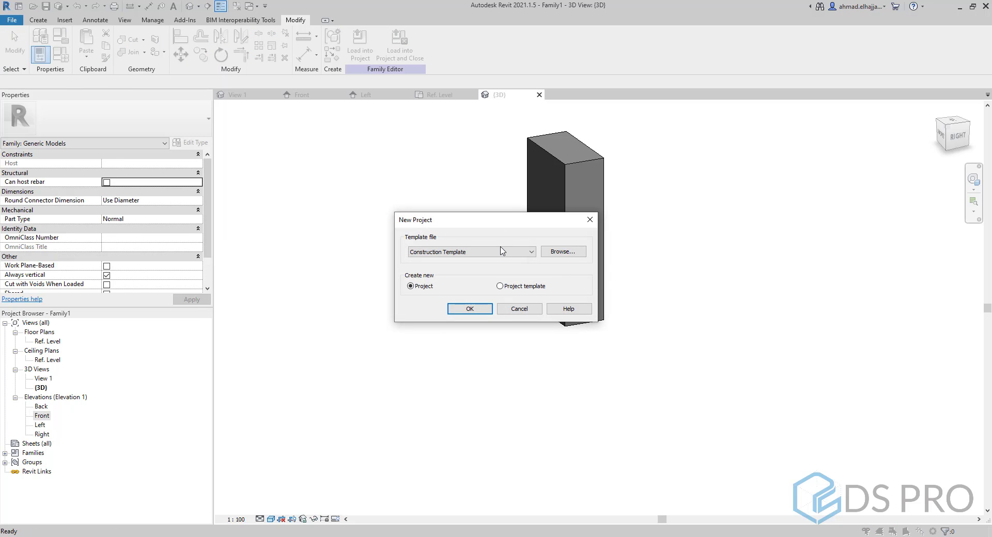
click(502, 251)
click(442, 297)
click(470, 309)
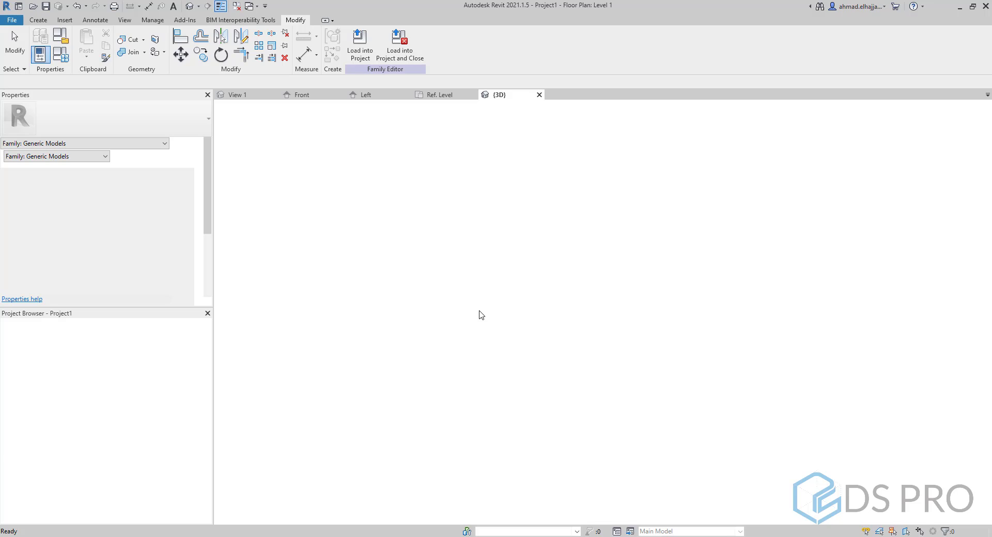
click(497, 95)
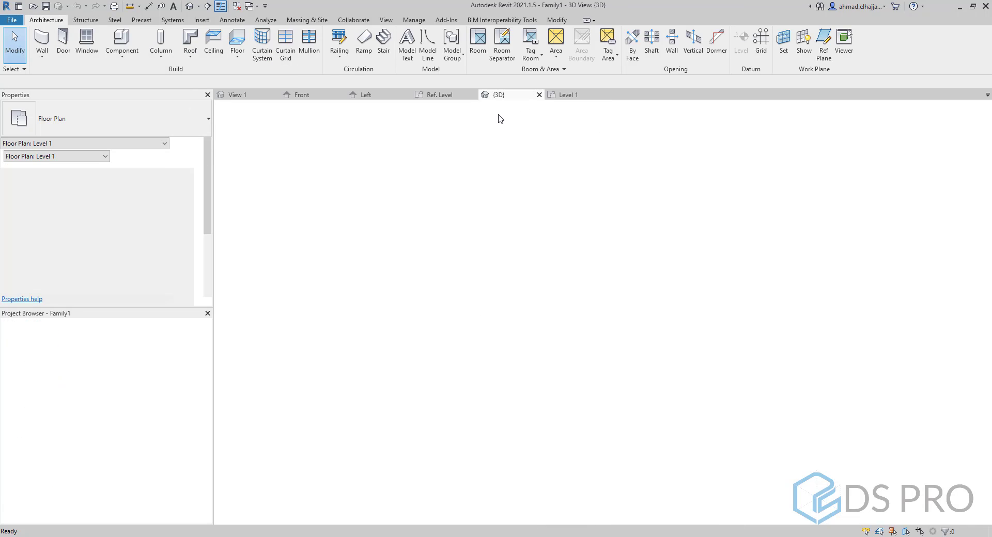
Review the box family's parameter values and category settings, leaving them unchanged
click(61, 58)
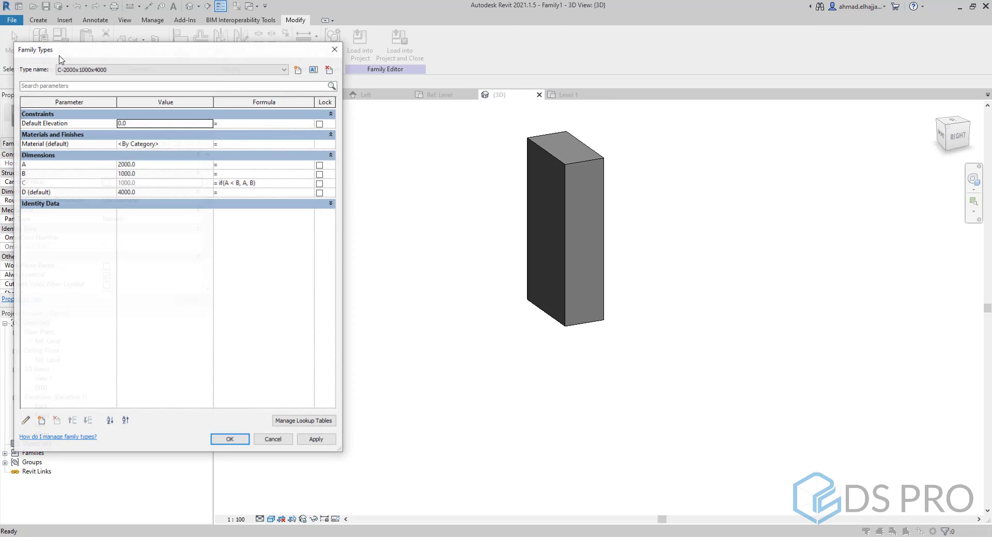
key(Escape)
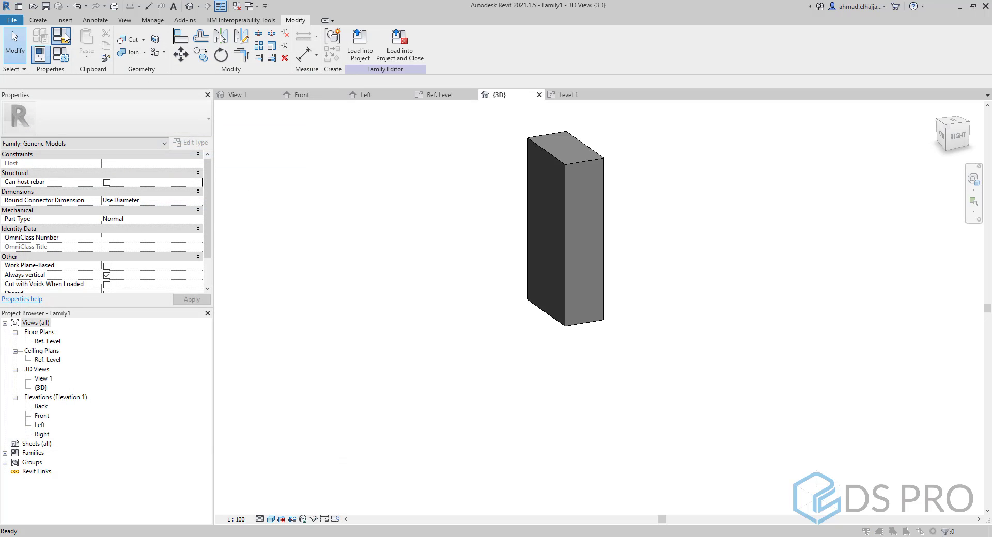
click(66, 37)
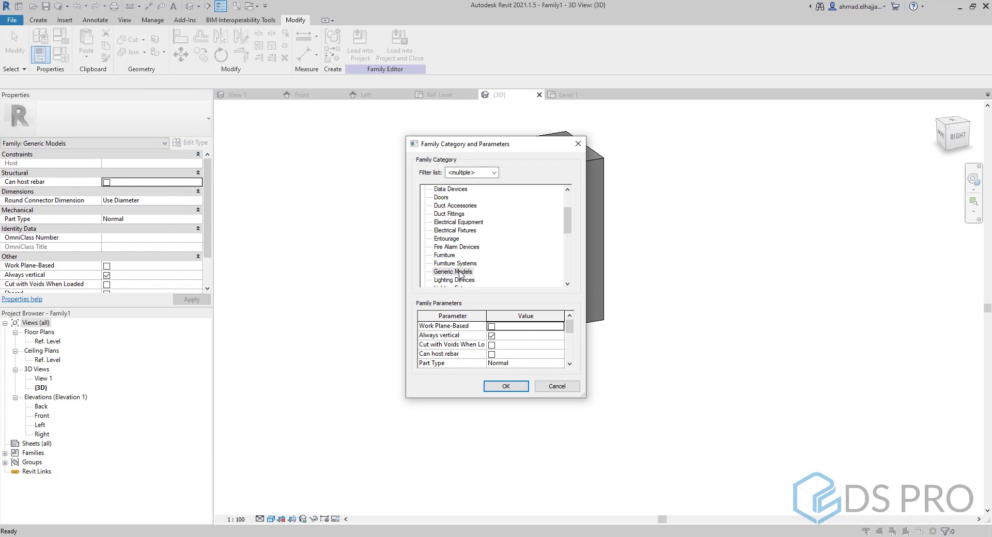
click(503, 386)
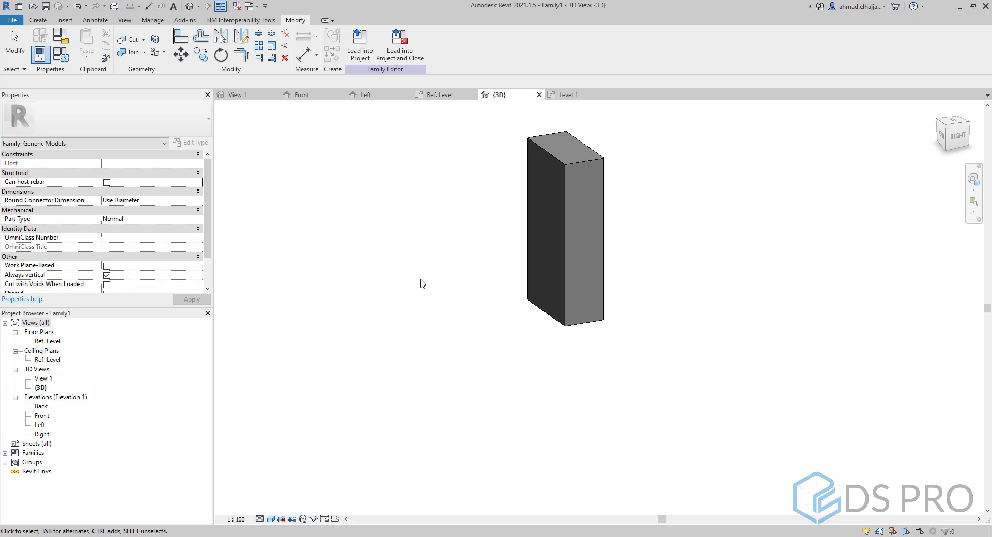
Load the box family into Project1 and place one C-2000x1000x4000 instance on Level 1
click(351, 61)
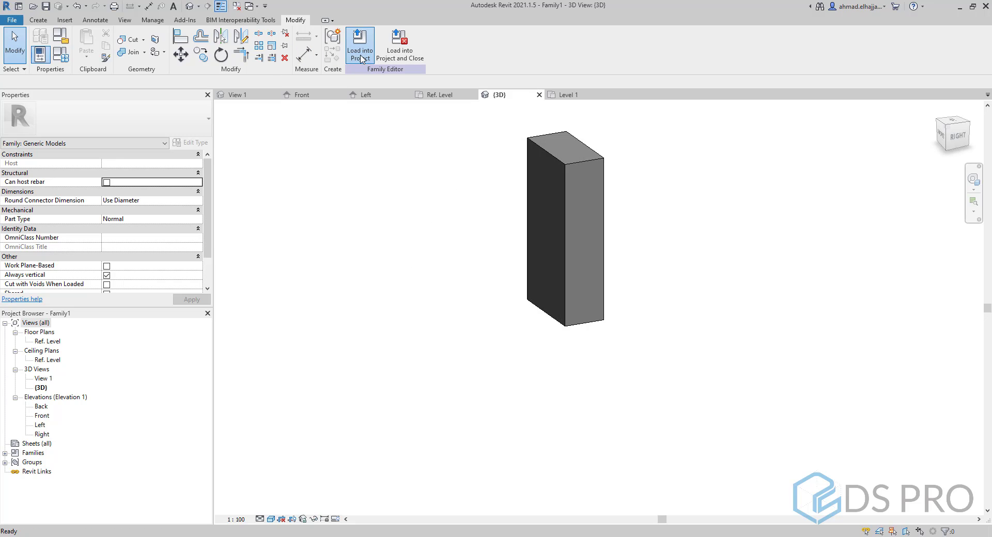
click(493, 275)
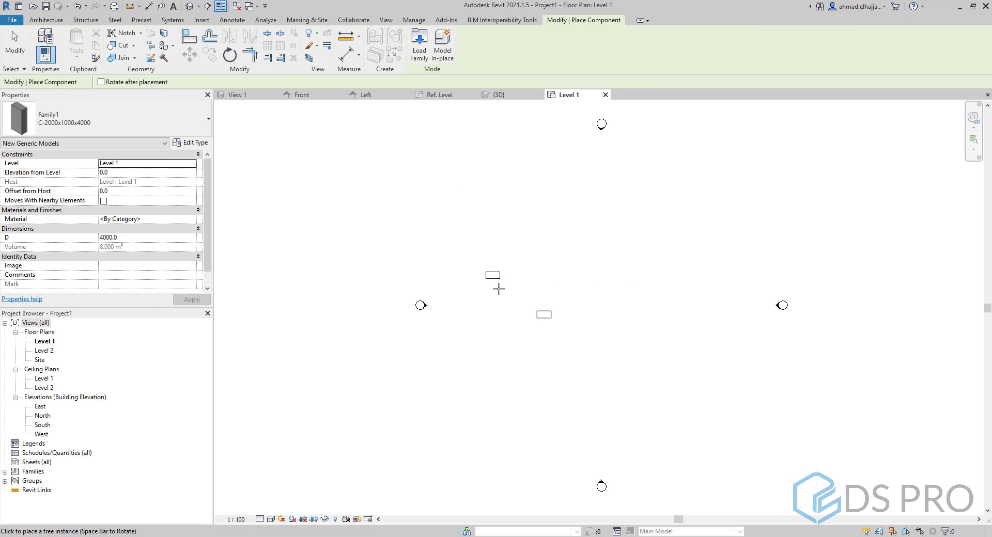
key(Escape)
Show the placed box shaded in the default 3D view and move it lower right
click(190, 6)
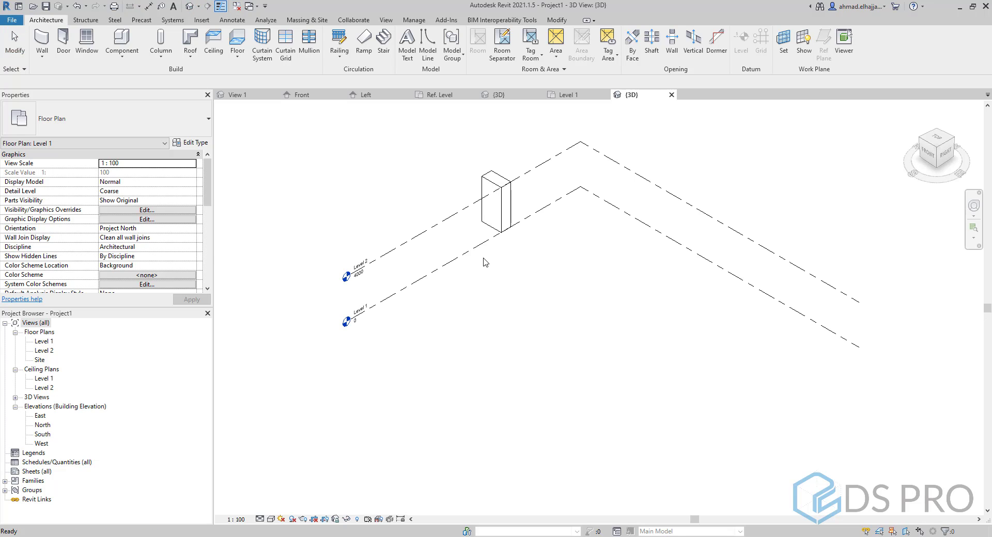
click(272, 519)
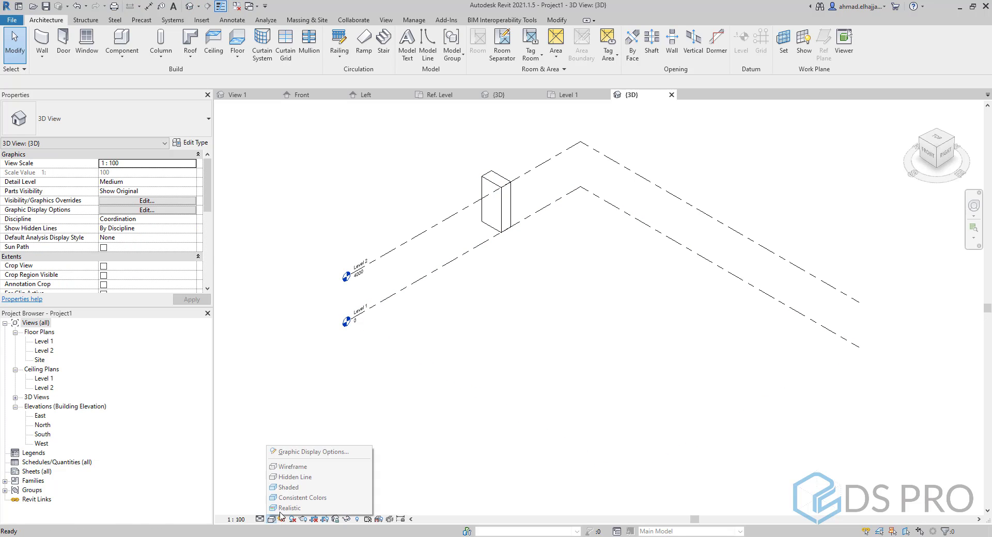
click(306, 490)
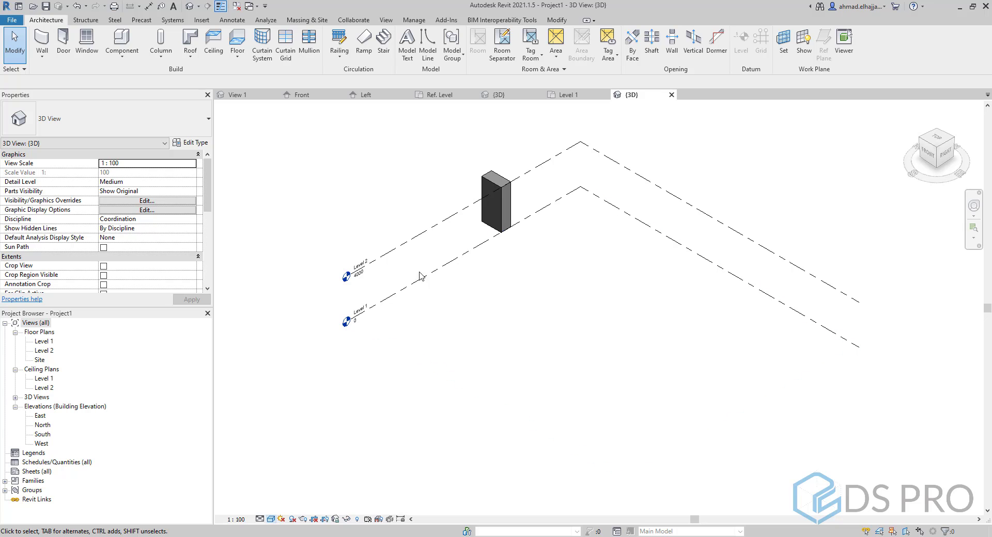
click(495, 210)
drag(495, 210, 590, 280)
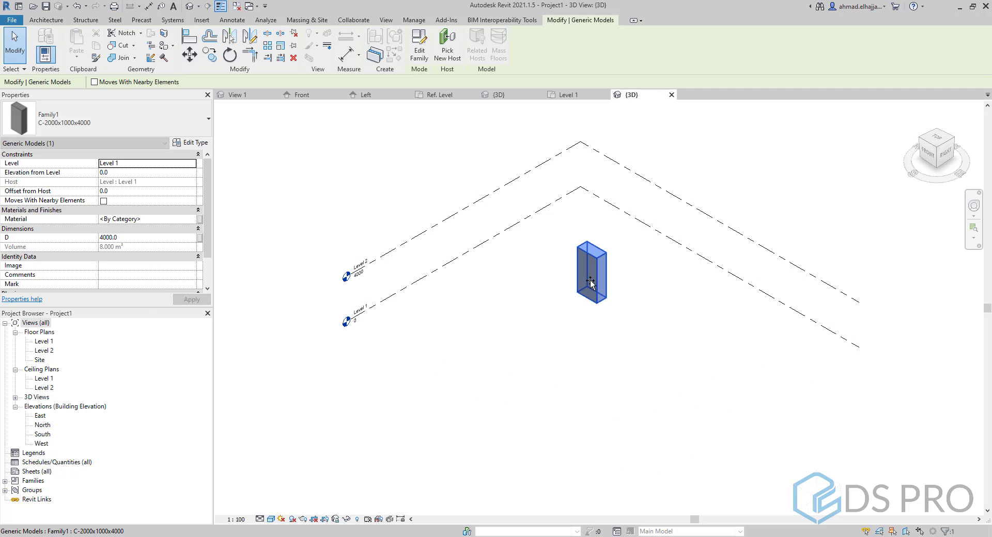
Duplicate the box's type as a new type named C-3000x2000x5000
click(191, 142)
click(320, 138)
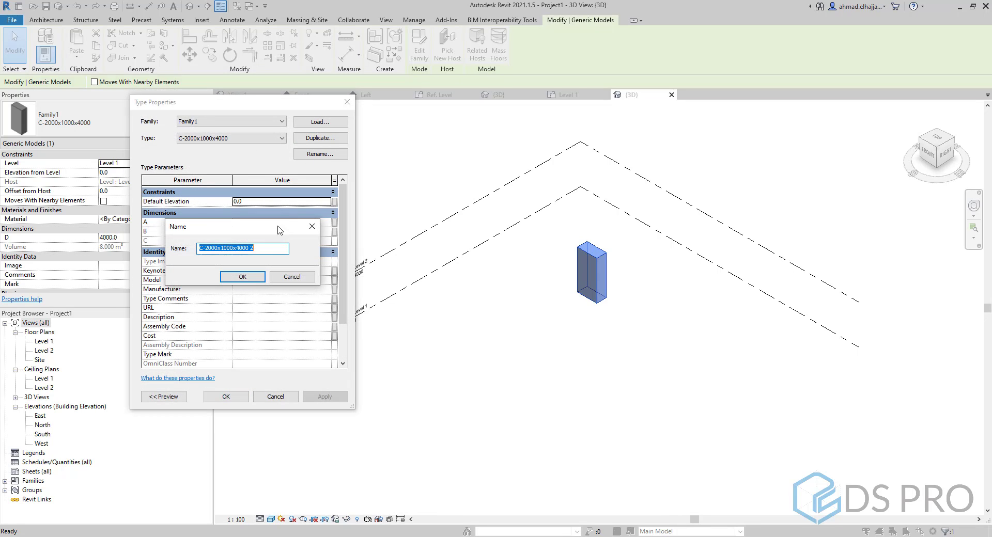
click(207, 249)
text(3)
text(5)
click(243, 277)
Set the new type's A to 3000 and B to 2000, then confirm
click(272, 224)
text(3000)
click(268, 233)
text(2000)
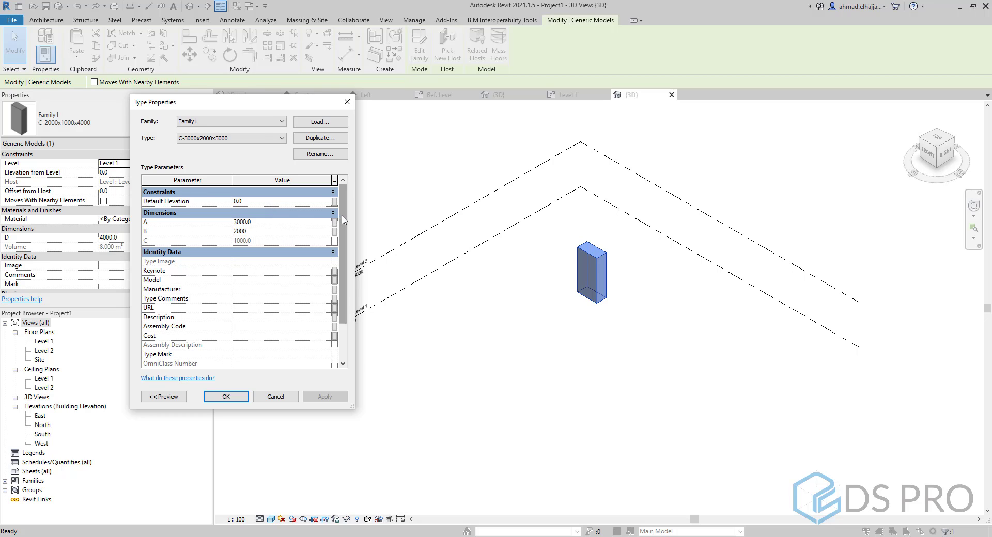
scroll(335, 233, down, 1)
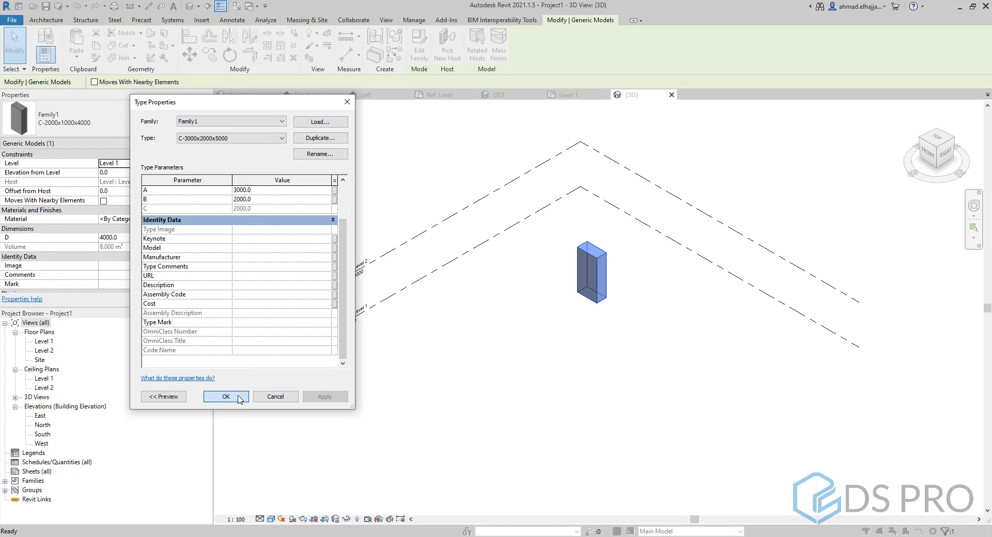
click(226, 397)
Reselect the box and select its D value of 4000.0 for editing
click(464, 357)
click(592, 279)
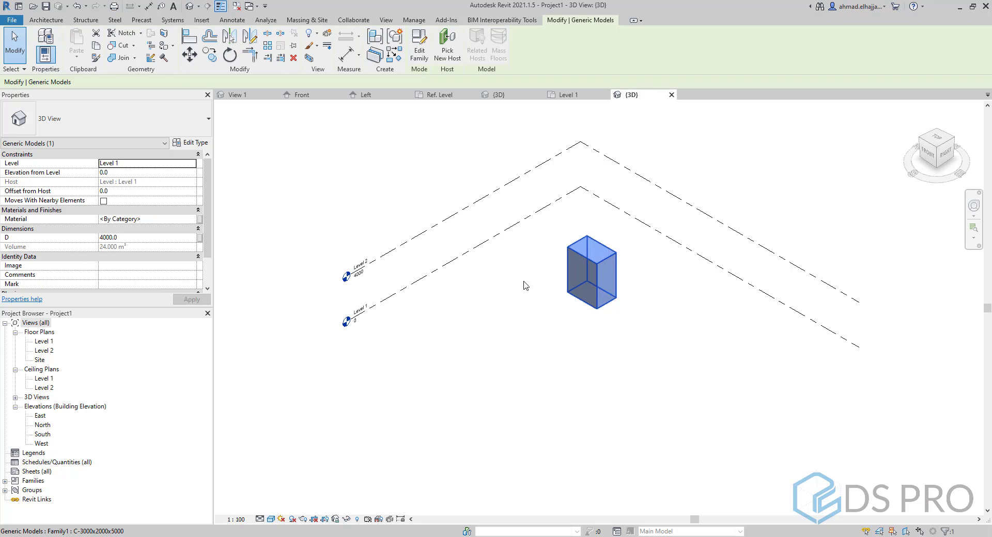
click(136, 239)
double_click(136, 238)
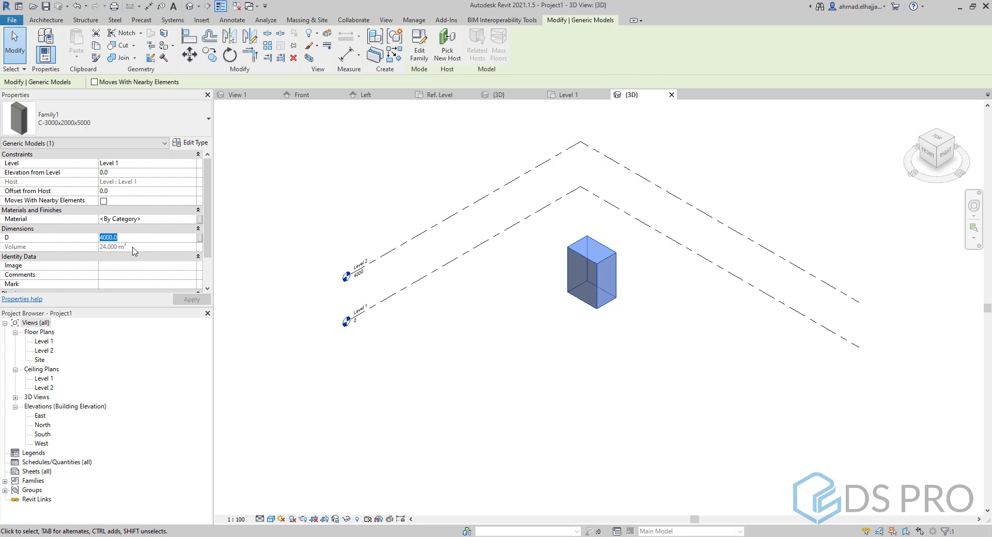
In the Family1 editor, change D to a type parameter, then reload and overwrite it in Project1
click(569, 95)
click(515, 96)
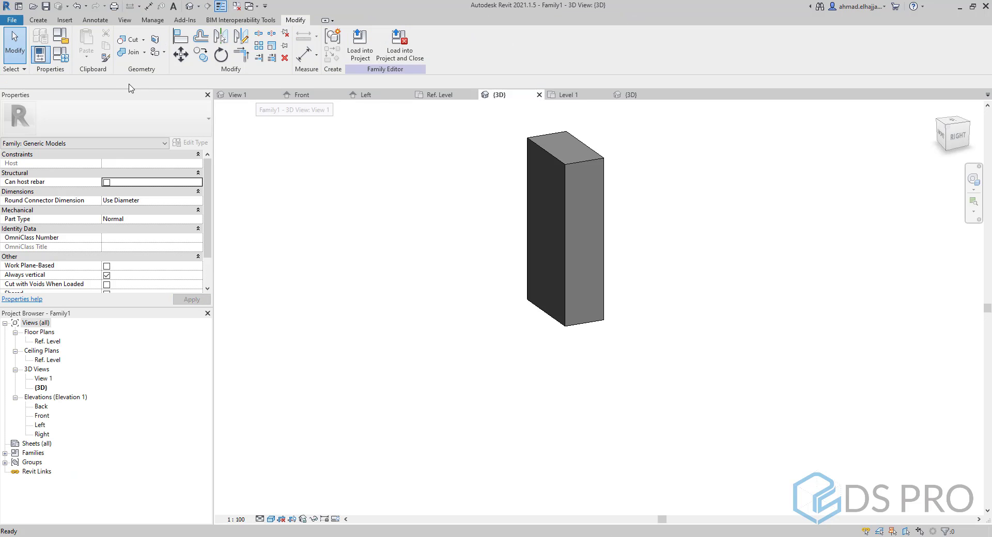
click(60, 54)
click(61, 193)
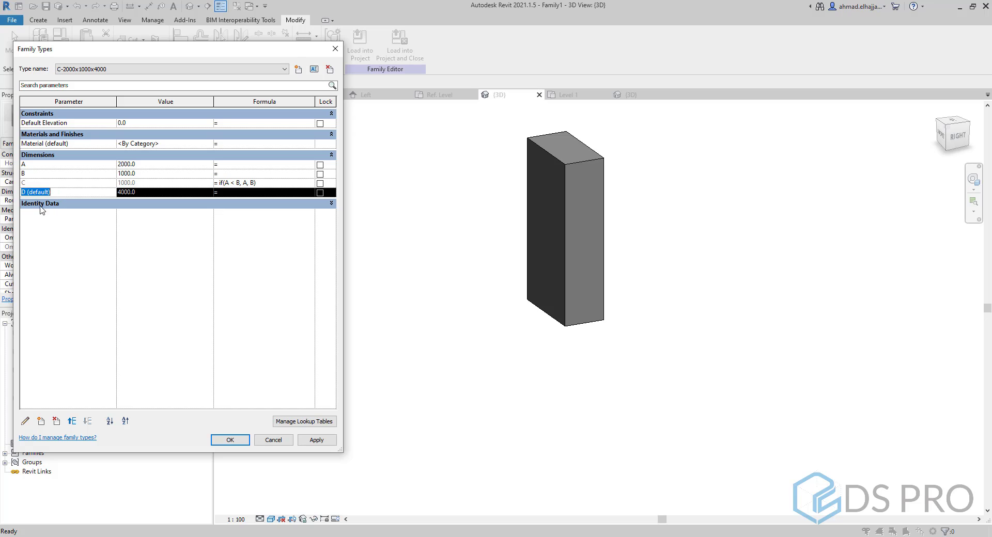
click(26, 420)
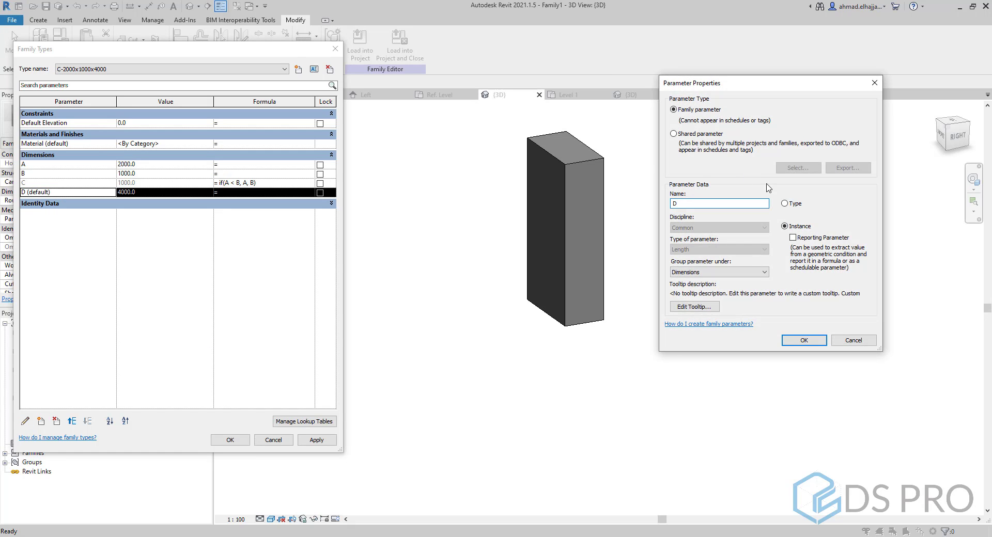
click(795, 205)
click(807, 341)
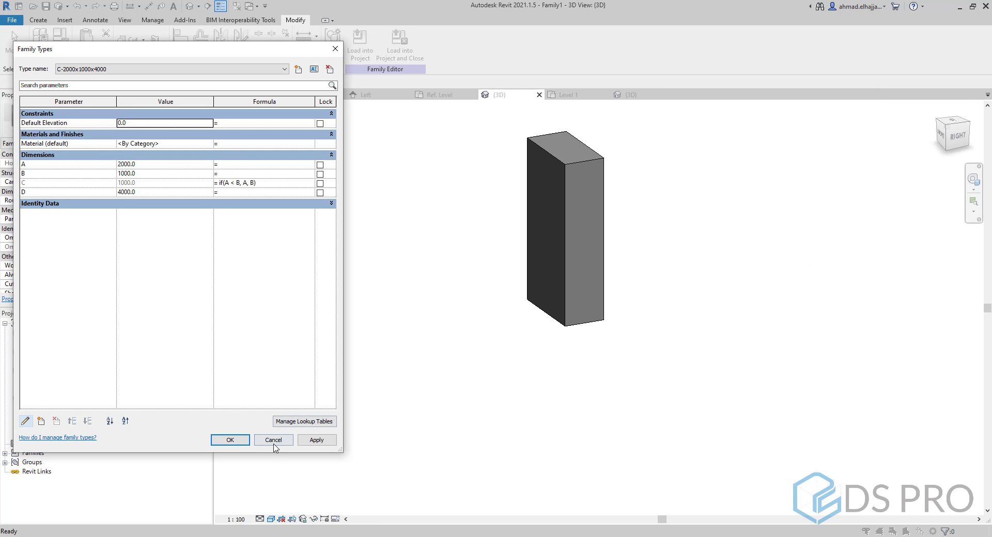
click(231, 440)
click(373, 61)
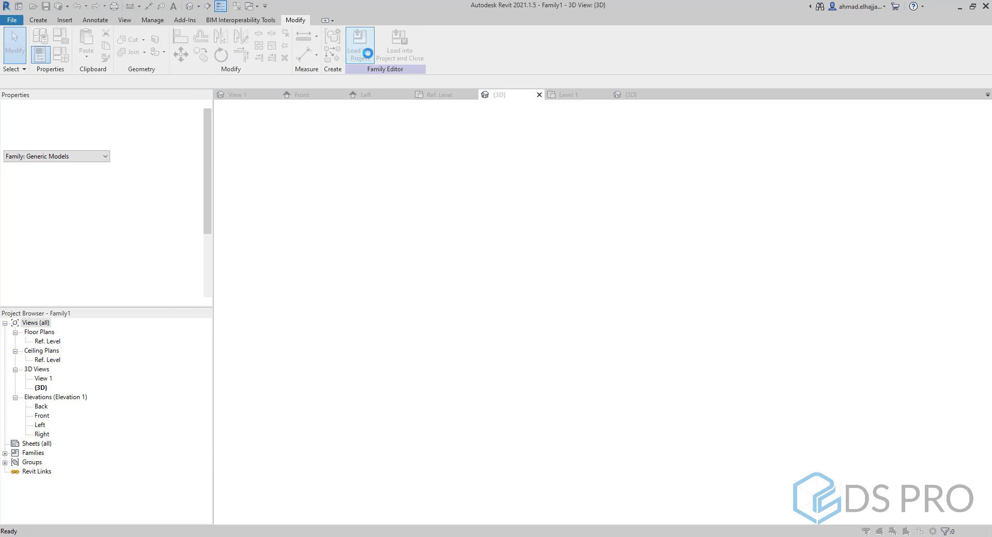
click(493, 244)
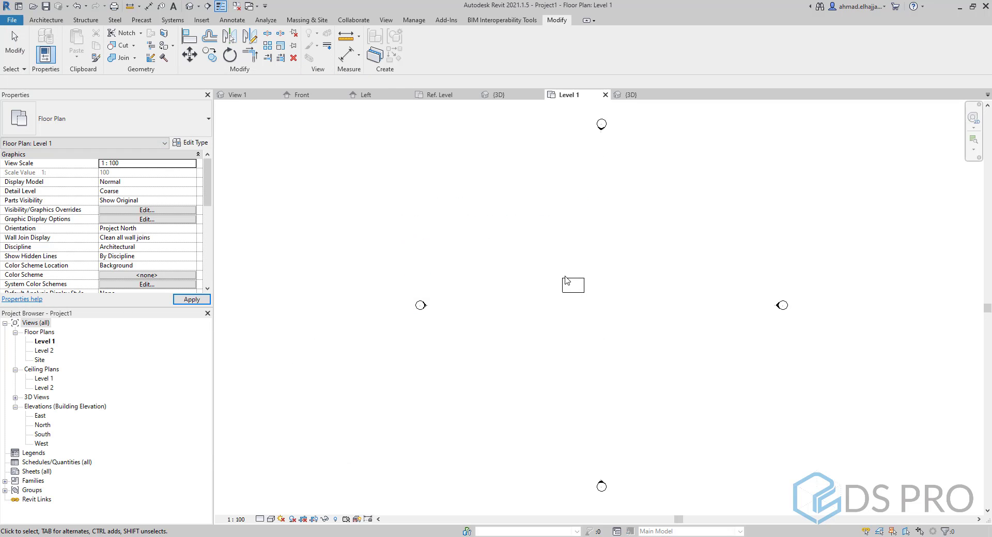
In the 3D view, set D to 5000 for the box's C-3000x2000x5000 type
click(191, 6)
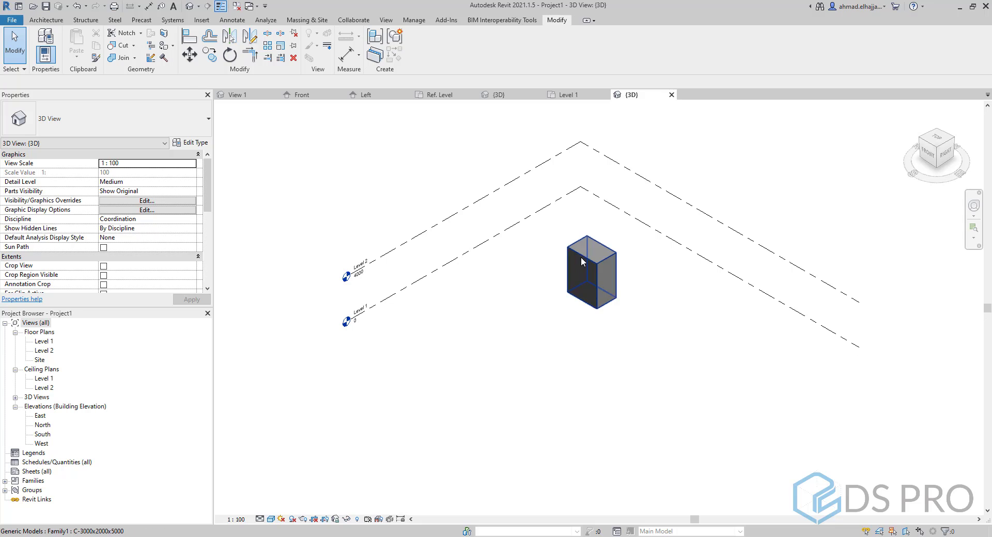
click(590, 271)
click(152, 124)
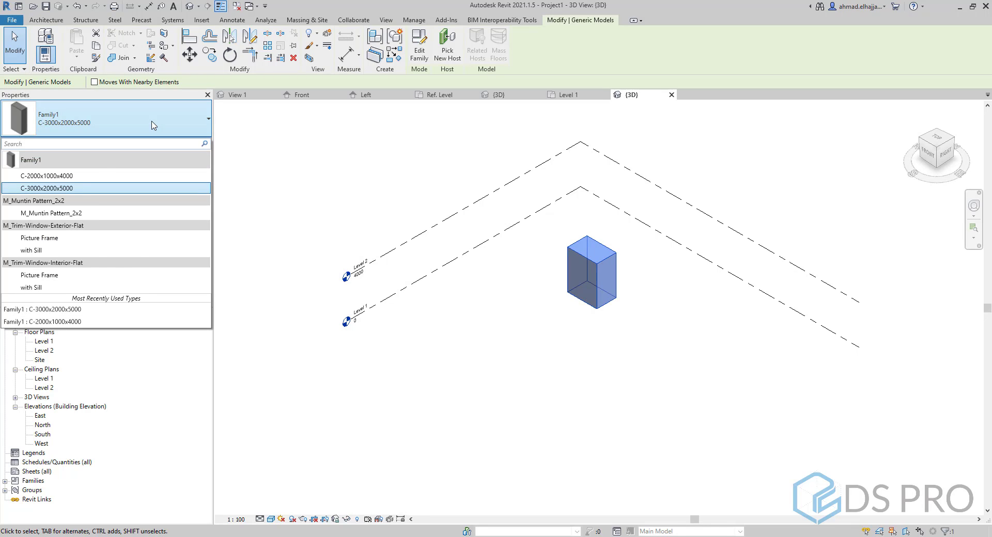
click(190, 136)
click(205, 146)
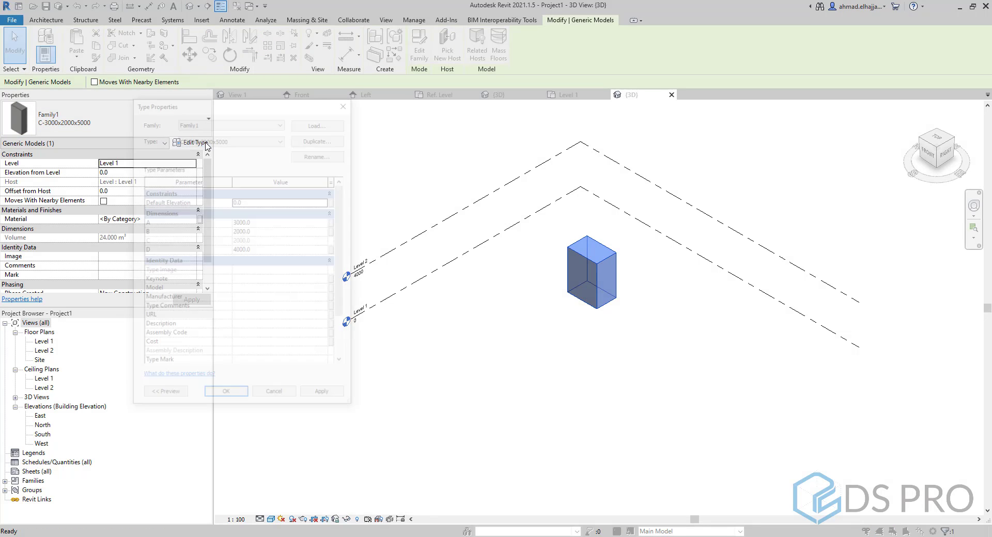
click(269, 251)
text(500)
click(321, 396)
click(226, 396)
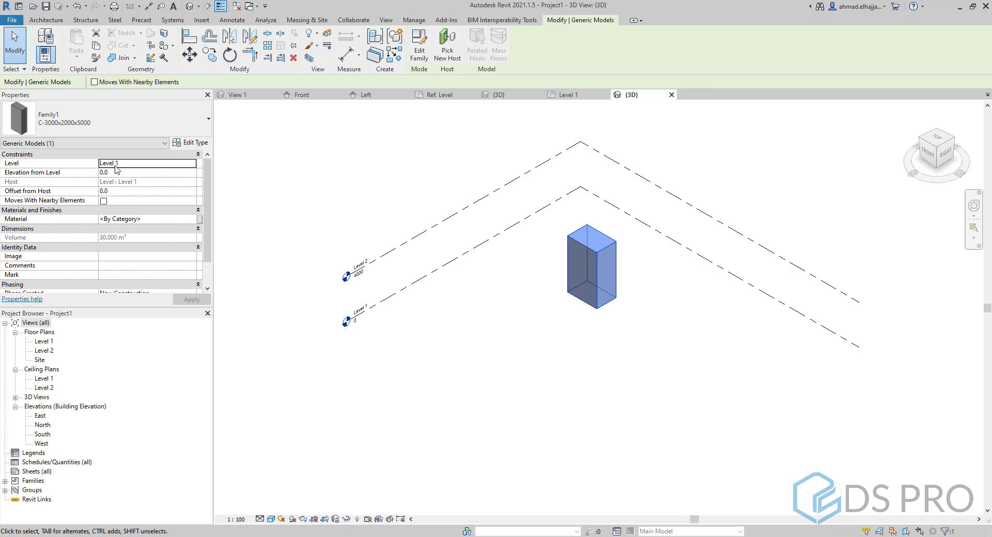
Switch the box to C-2000x1000x4000, then back to C-3000x2000x5000
click(129, 124)
click(104, 117)
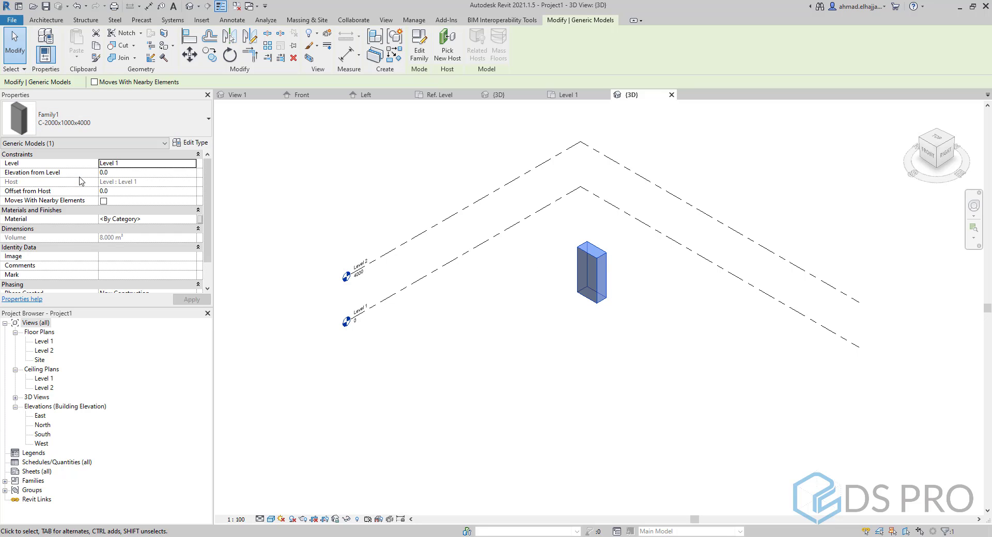
click(110, 120)
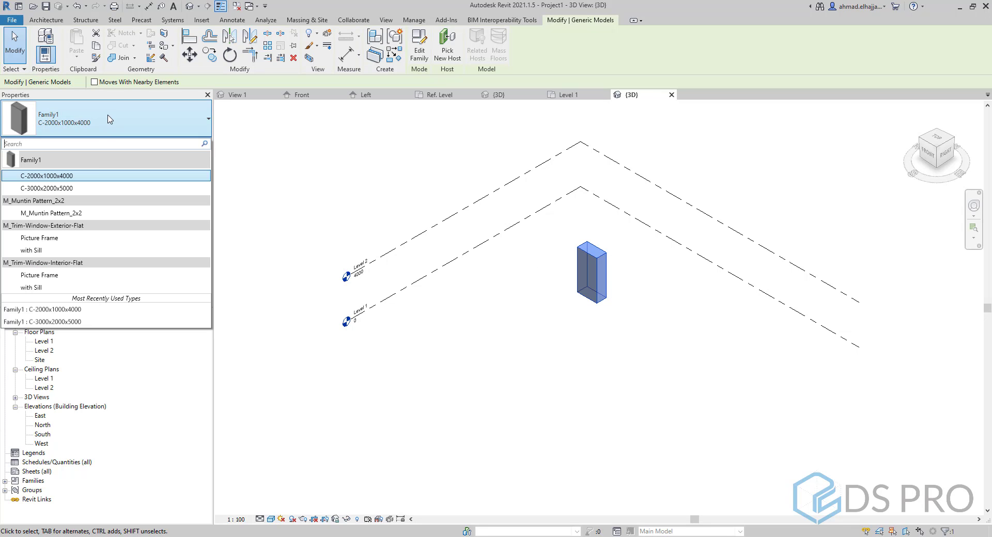
click(98, 189)
click(474, 311)
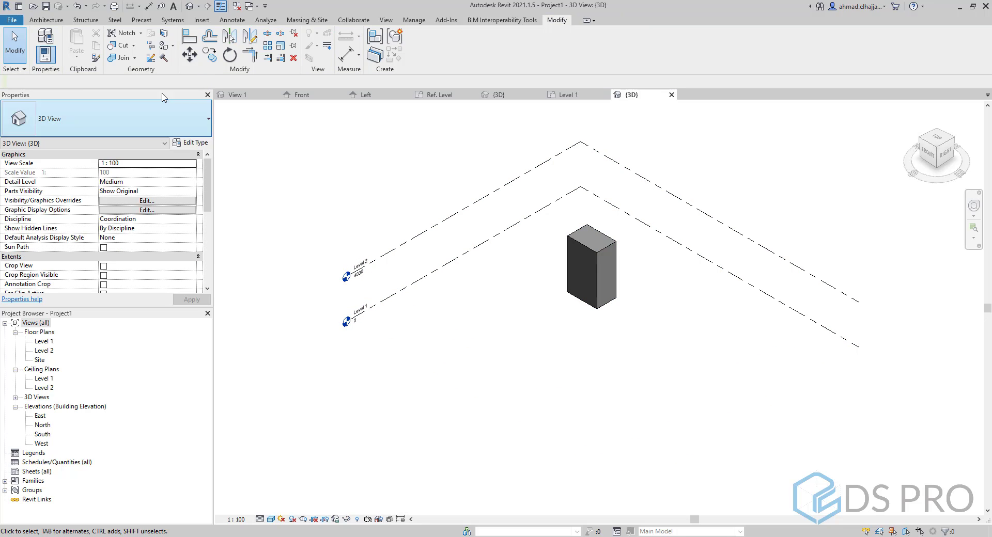
click(13, 20)
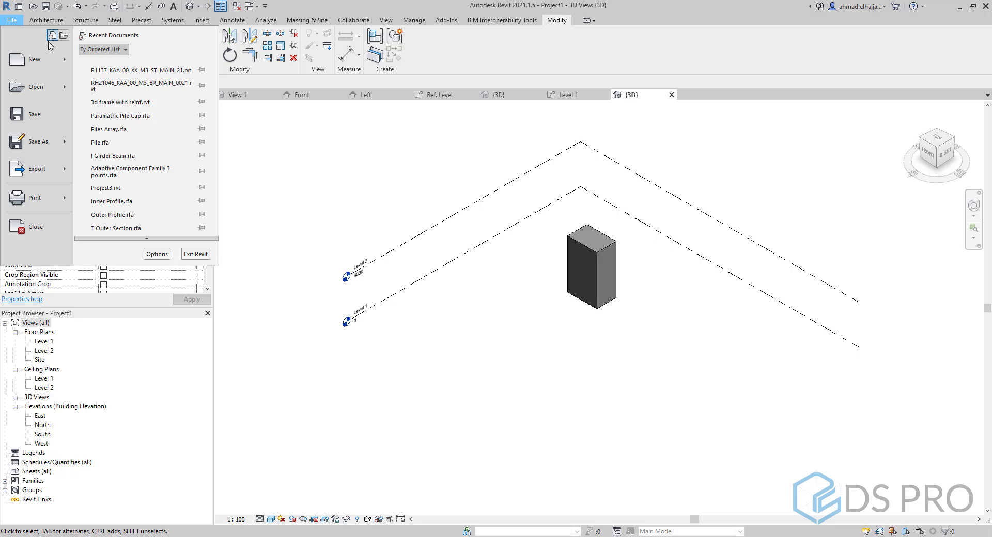
Create a new family from the Metric Structural Column.rft template
mouse_move(66, 60)
click(145, 97)
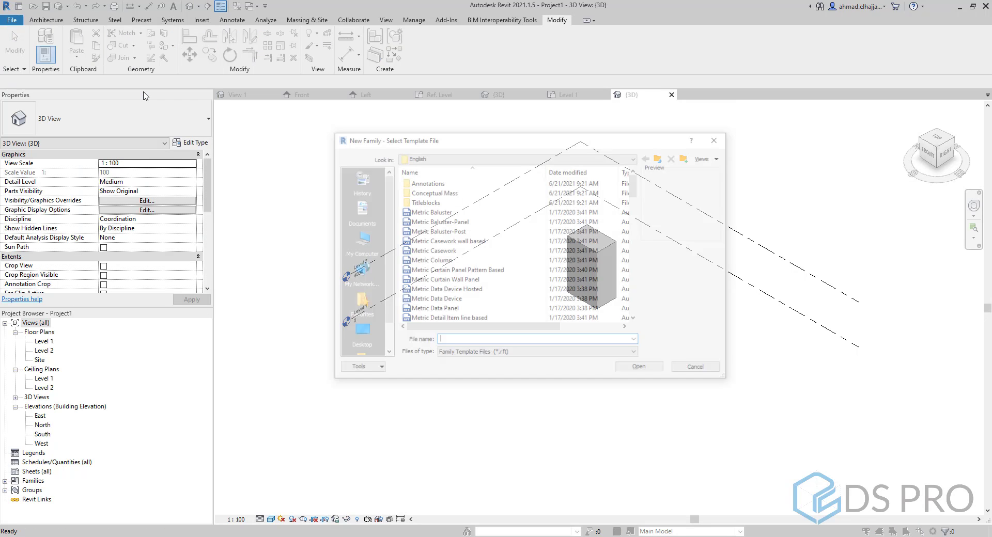
click(445, 261)
scroll(445, 261, down, 5)
scroll(445, 261, down, 7)
scroll(445, 261, down, 10)
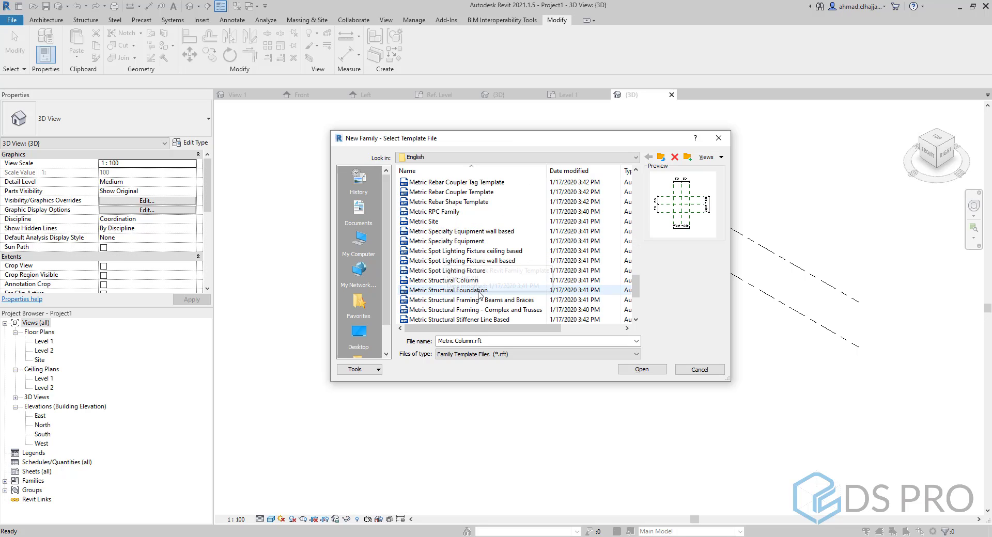
click(459, 280)
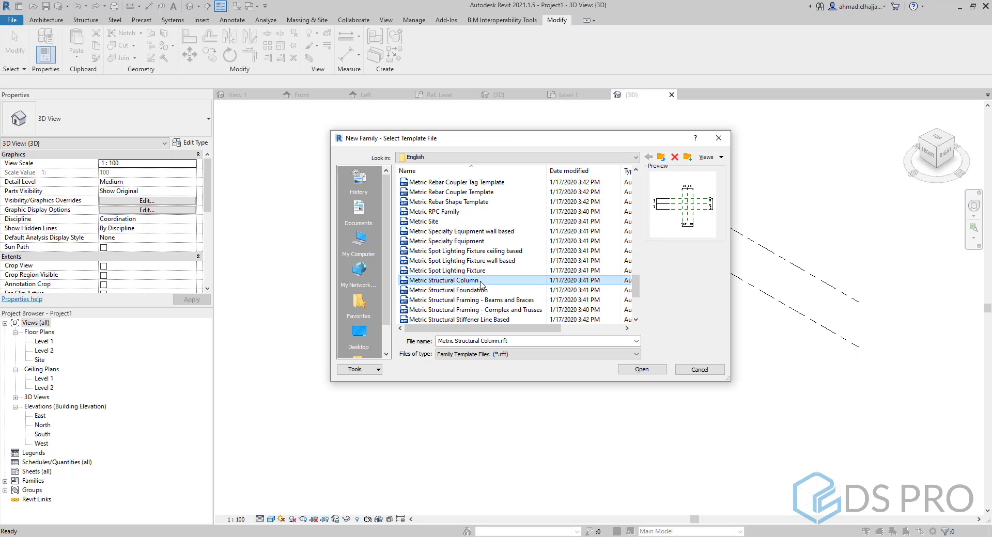
click(642, 370)
Inspect the template's Width and Depth dimensions of 500 in the plan view
middle_drag(643, 363, 636, 305)
click(575, 428)
click(718, 216)
click(635, 200)
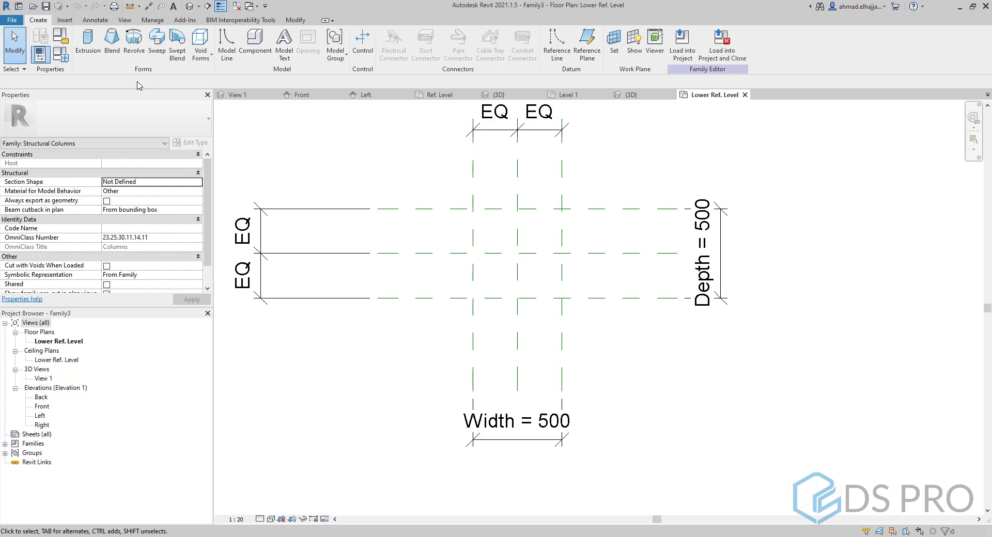
Sketch a rectangular solid extrusion on the reference planes with its edges locked
click(94, 44)
click(390, 36)
click(473, 209)
click(563, 298)
click(546, 280)
click(543, 236)
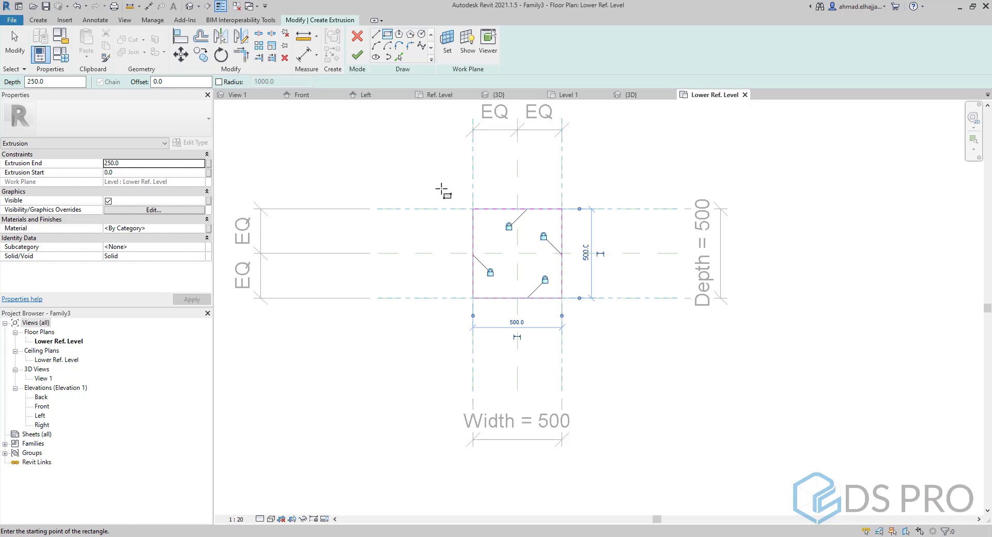
click(357, 54)
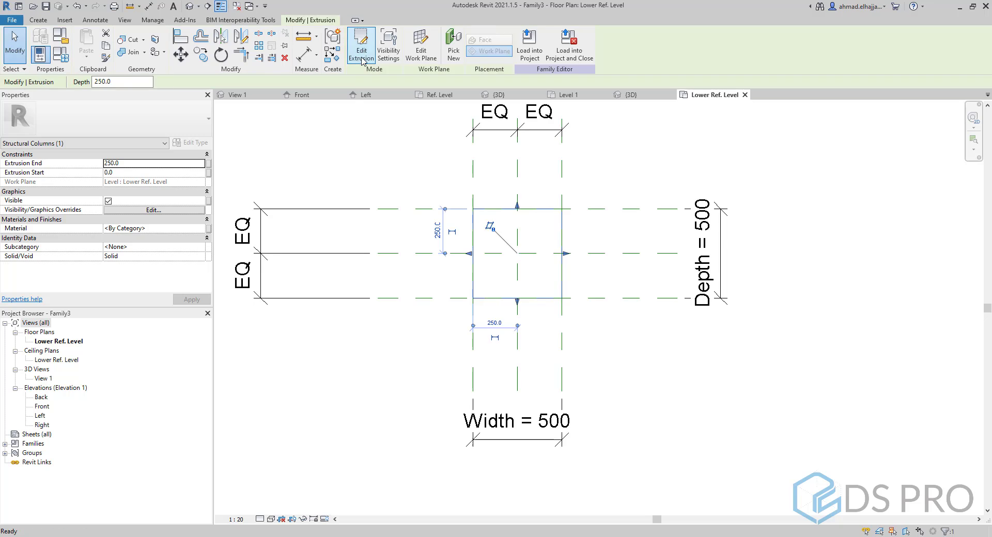
click(347, 116)
In Front elevation, stretch the column to Upper Ref. Level, tie its bottom to Lower Ref. Level
double_click(49, 407)
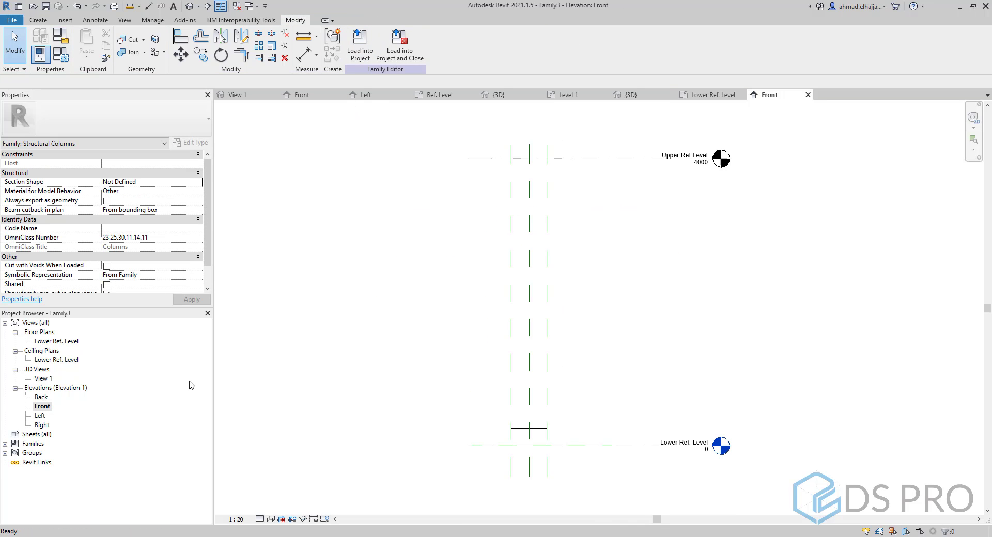
click(530, 432)
drag(530, 427, 529, 158)
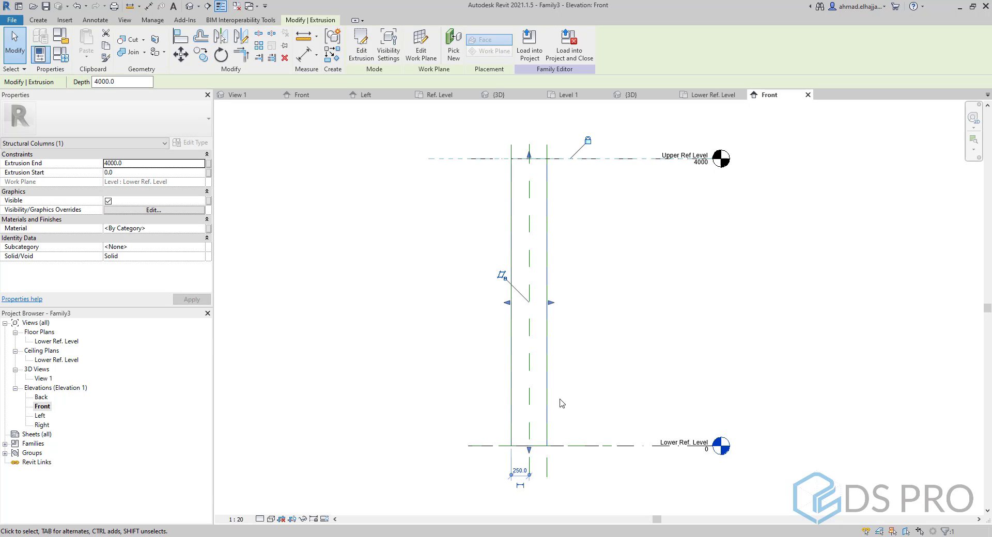
mouse_move(529, 450)
mouse_down()
mouse_move(529, 395)
mouse_move(529, 446)
mouse_up()
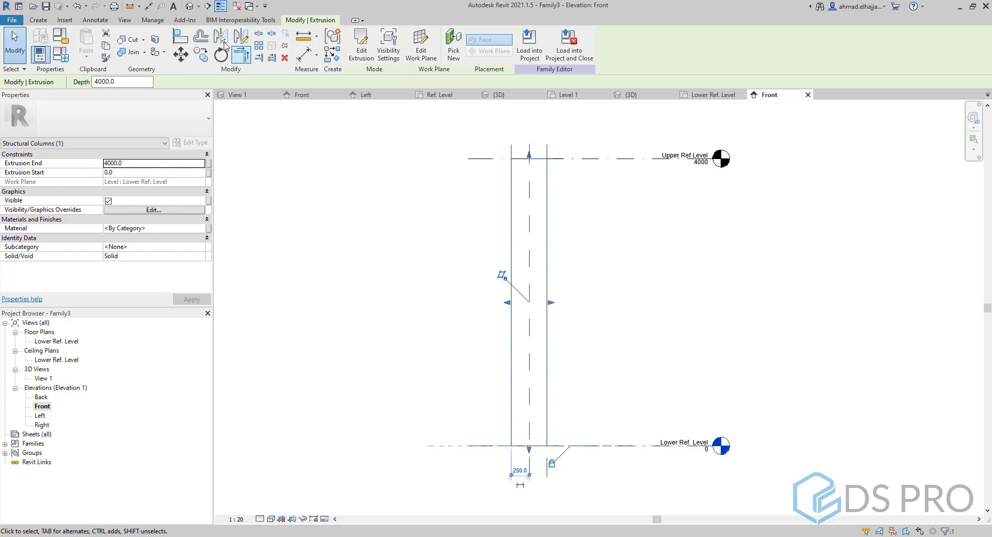
click(191, 6)
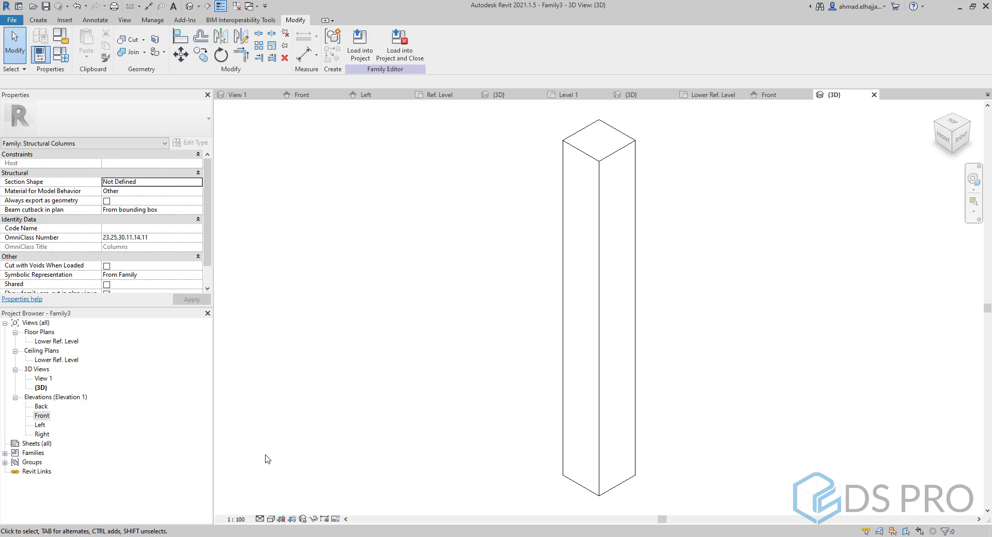
click(270, 519)
Show the column shaded, then rename the Depth parameter to A in Family Types
click(292, 488)
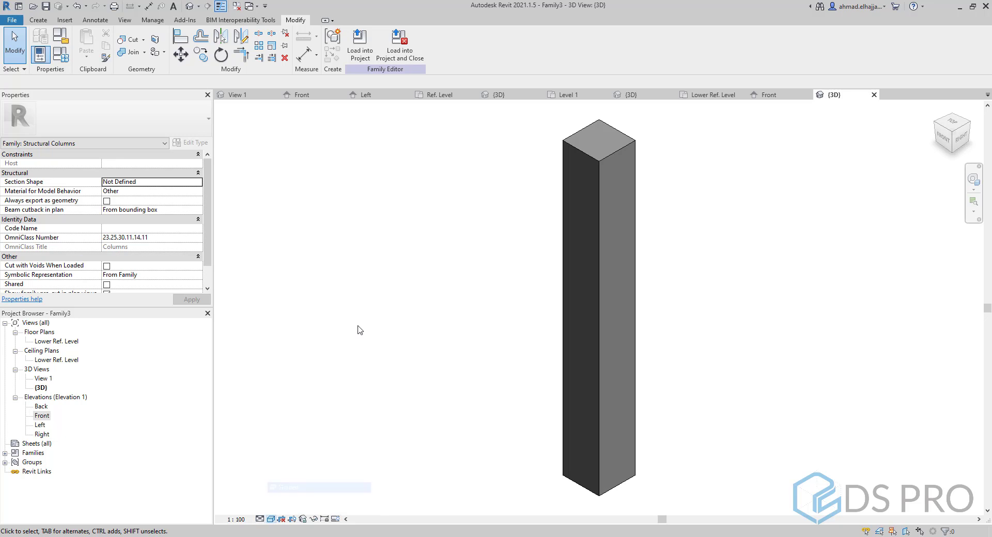
double_click(38, 342)
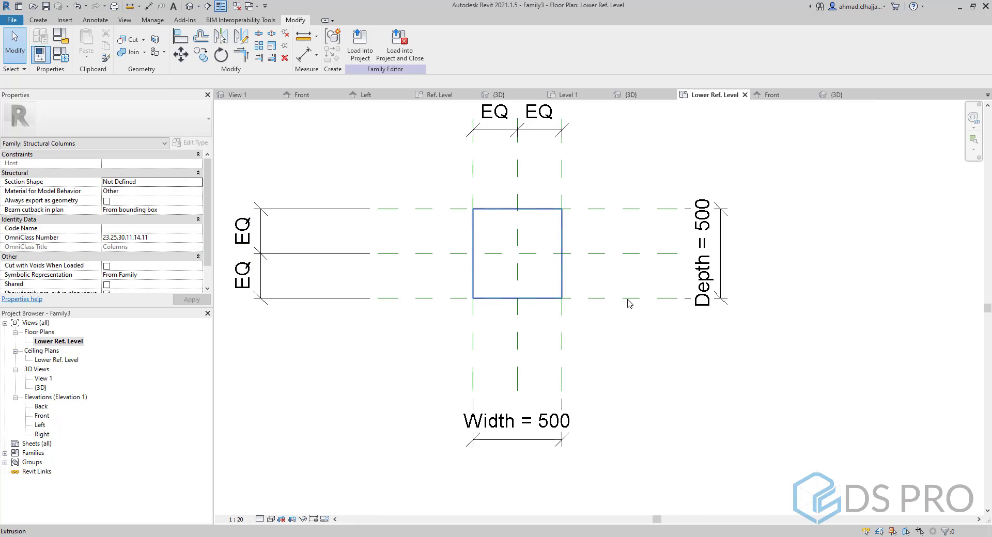
click(704, 295)
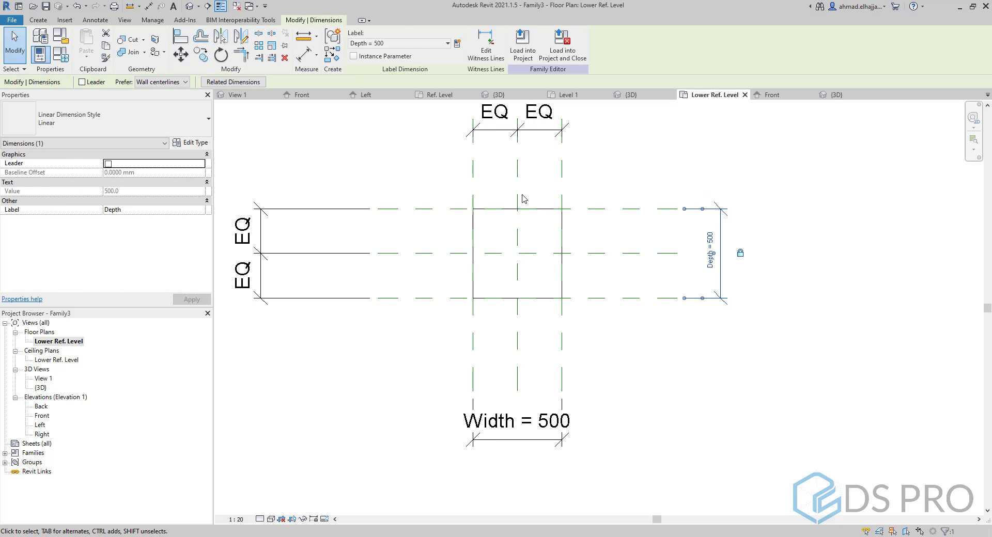
click(405, 153)
click(60, 51)
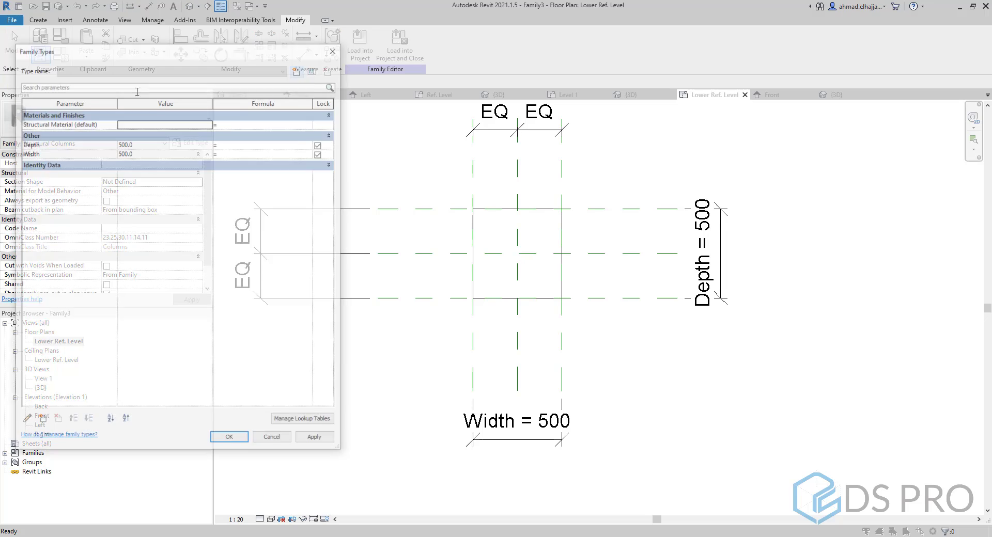
click(34, 145)
click(32, 154)
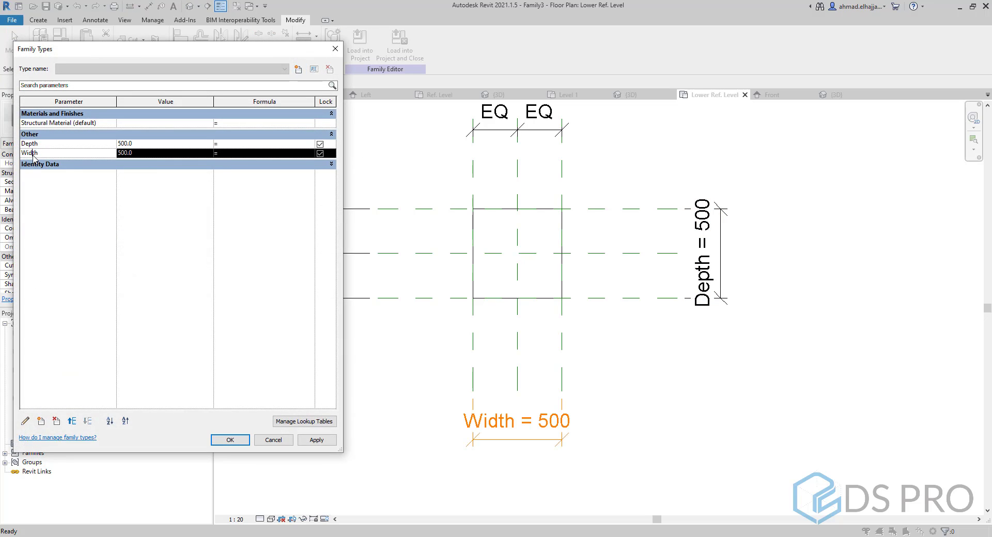
click(44, 144)
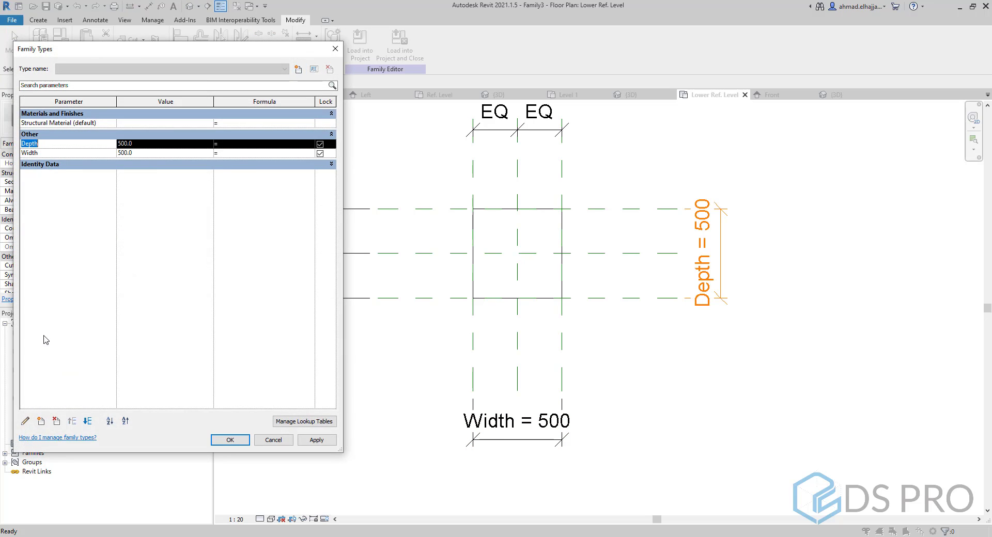
click(26, 421)
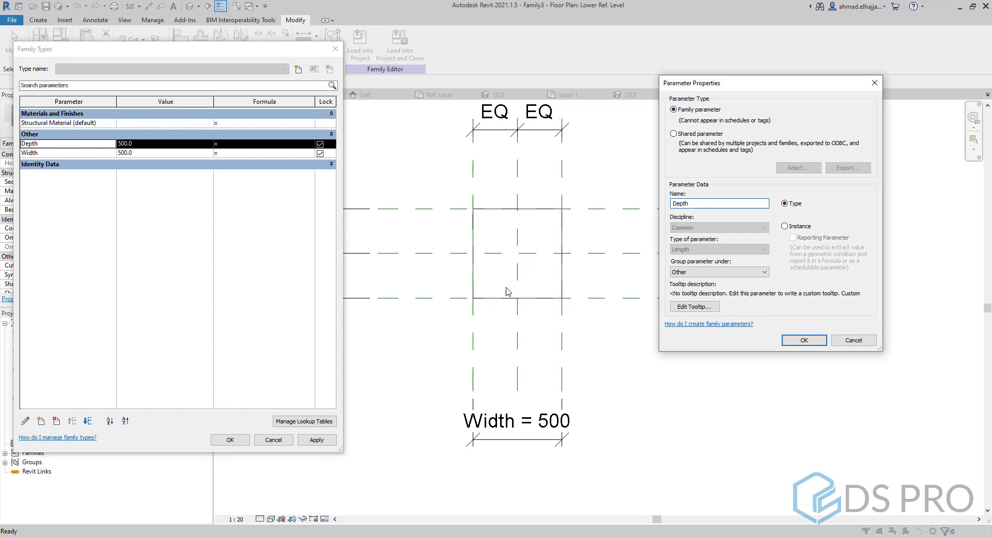
text(A)
click(804, 340)
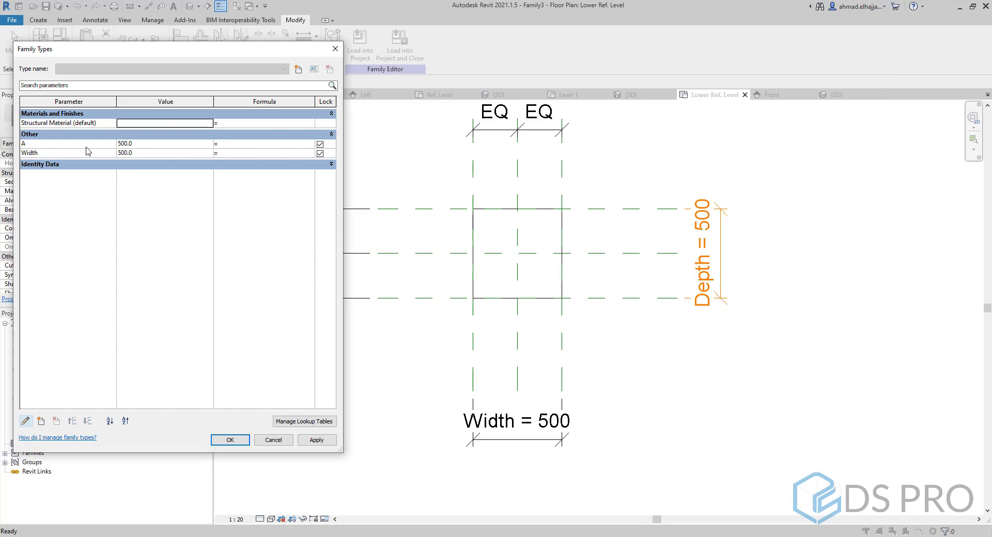
Rename the Width parameter to B and keep the changes
click(81, 154)
click(26, 422)
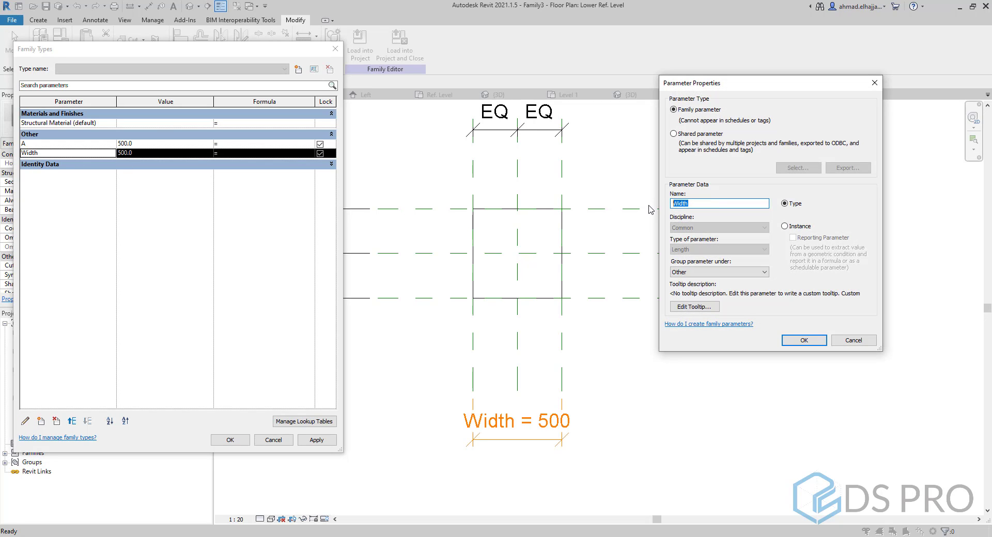
text(b)
click(804, 340)
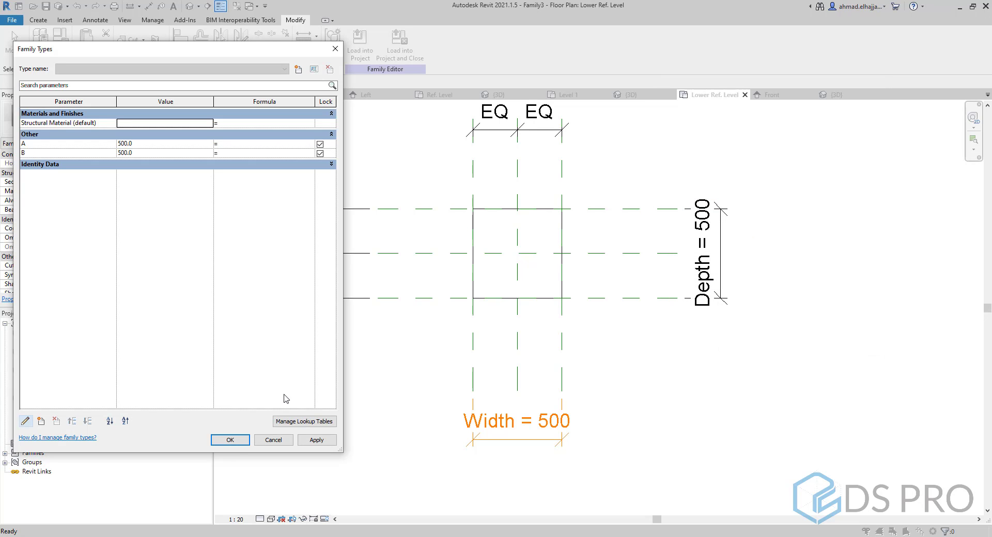
click(231, 440)
click(190, 6)
Associate the column extrusion's Material property with the Structural Material family parameter
click(602, 260)
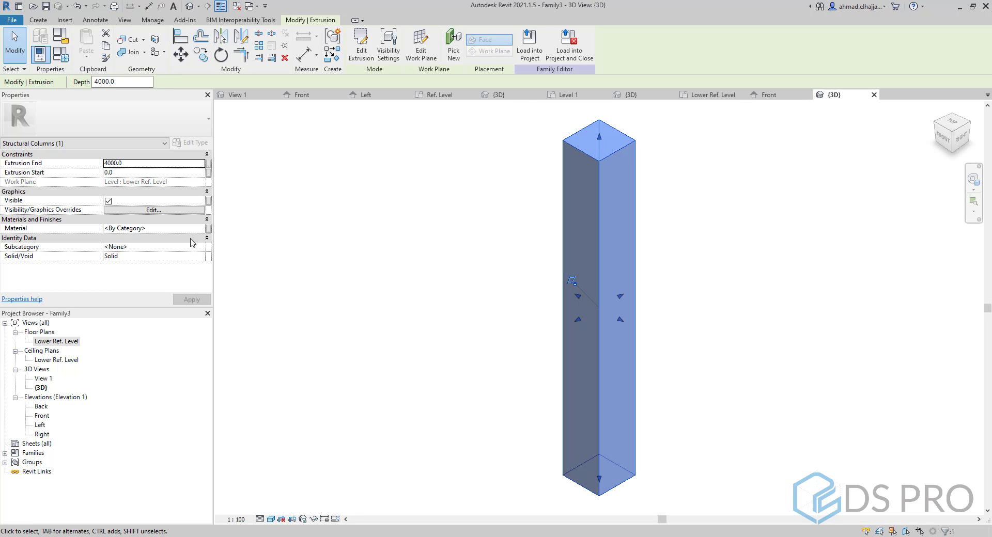
click(210, 230)
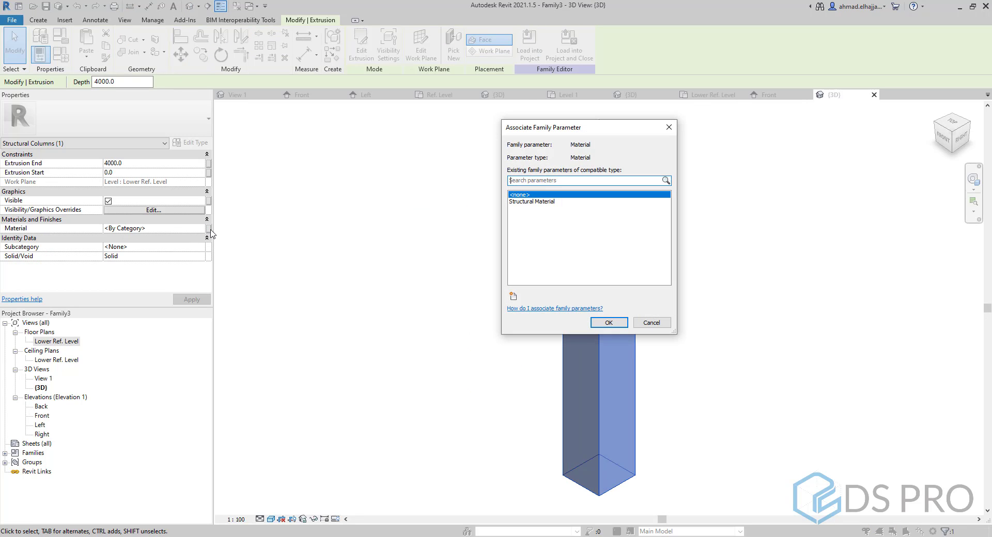
click(545, 203)
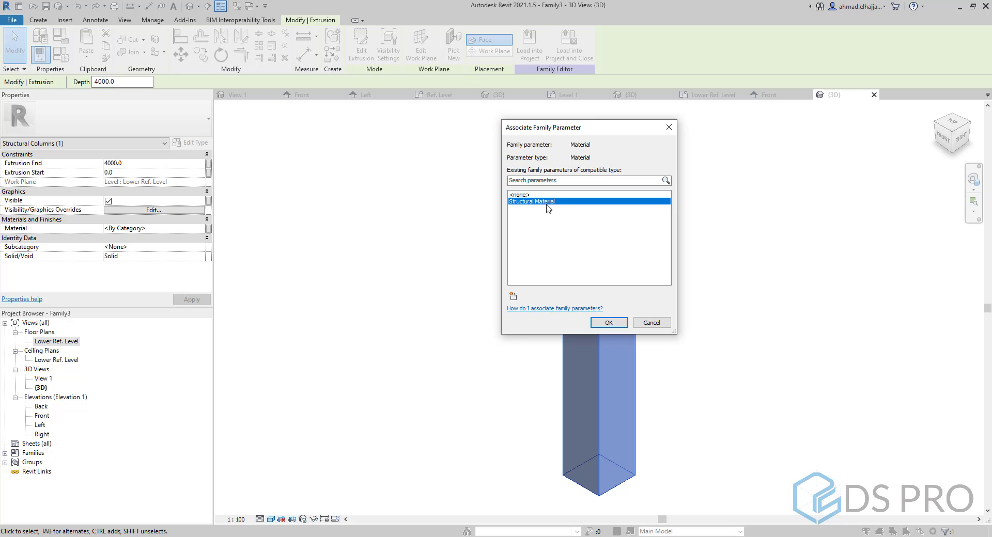
click(609, 322)
click(487, 299)
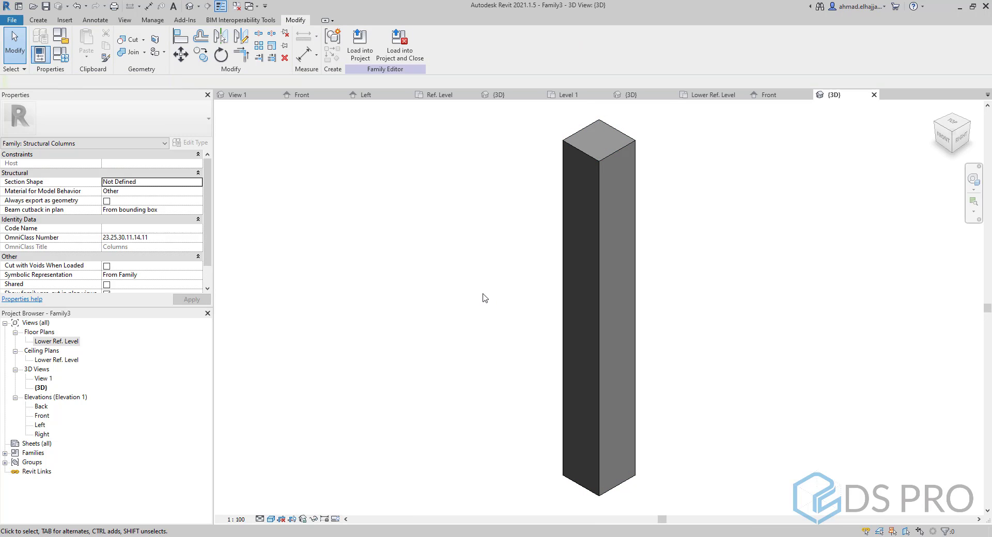
scroll(464, 259, down, 3)
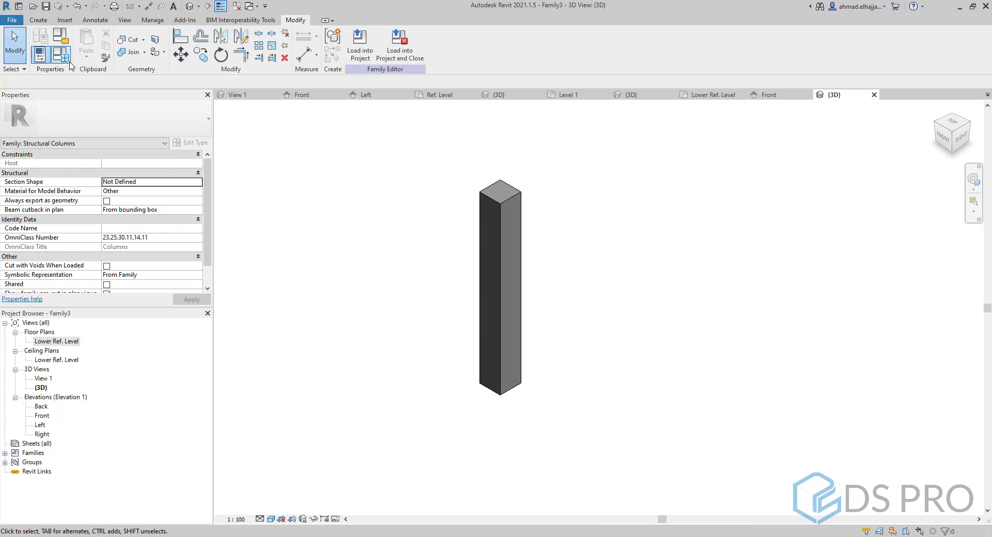
Create column type C-600x400 with A 600 and B 400, and apply it
click(299, 70)
text(C-600x400)
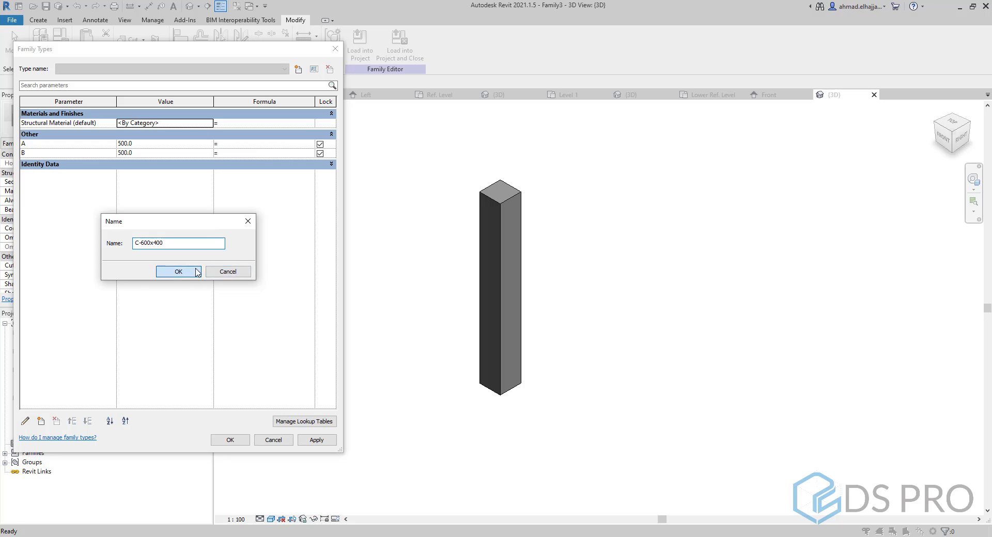
click(178, 272)
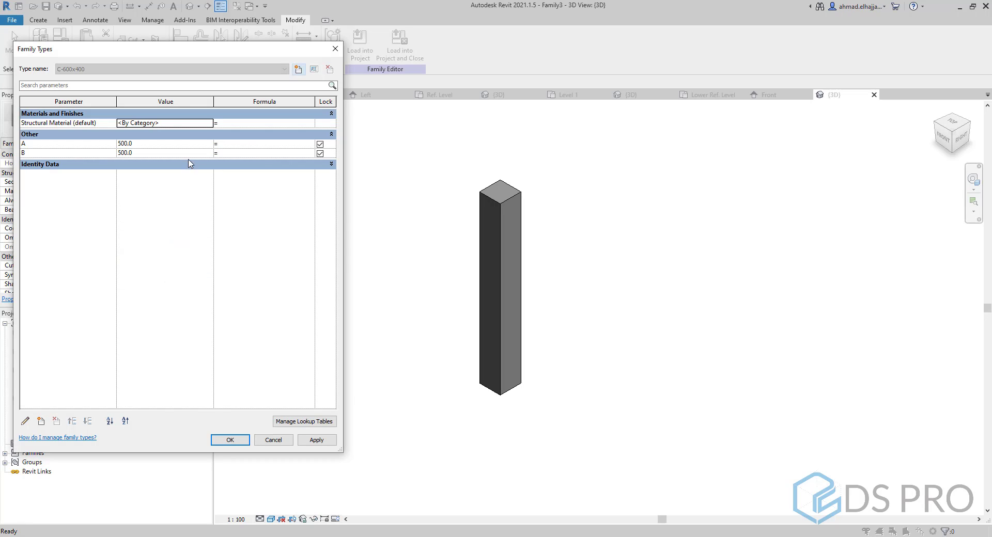
click(188, 145)
text(600)
click(186, 154)
text(4)
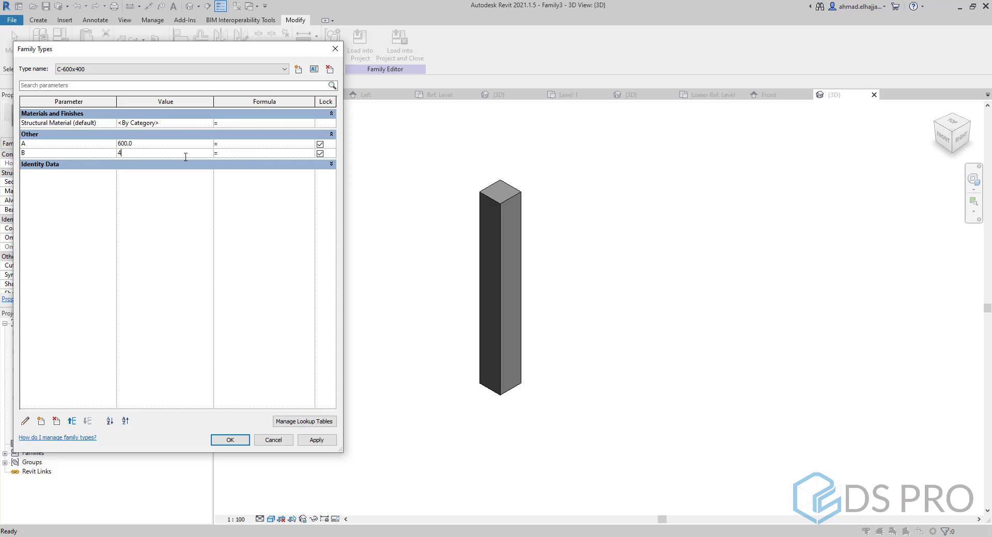
text(00)
click(317, 440)
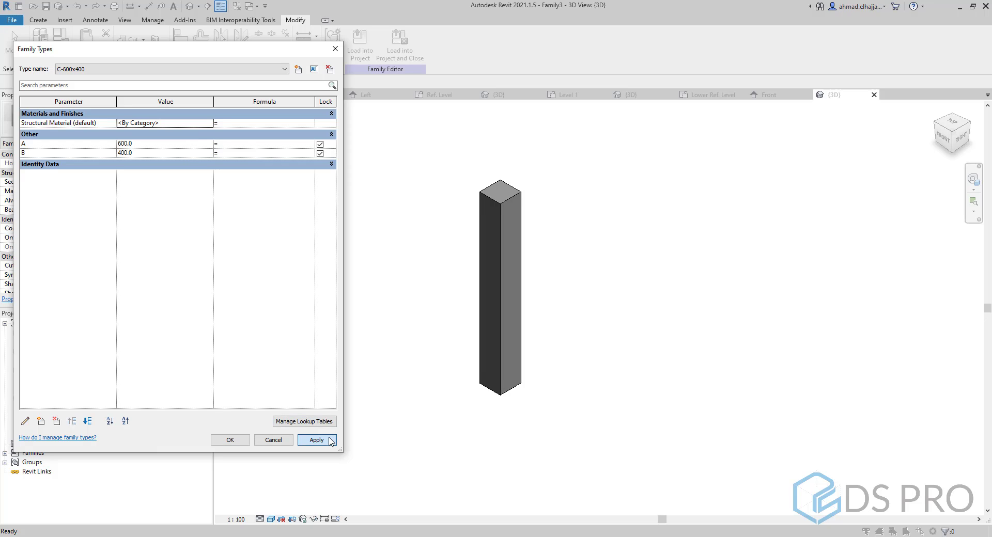
Create column type C-800x500 with A 800 and B 500, apply it and close
click(298, 69)
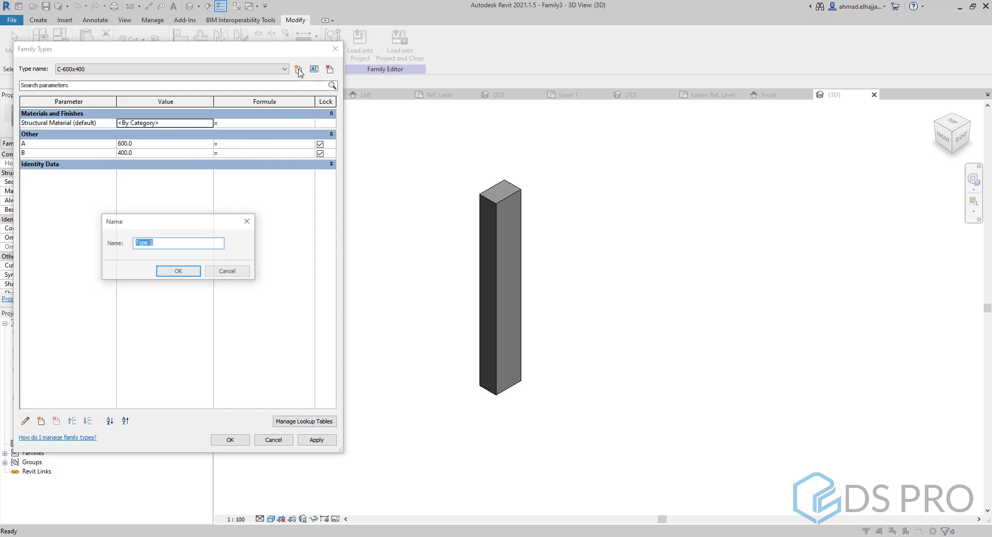
text(C-800x500)
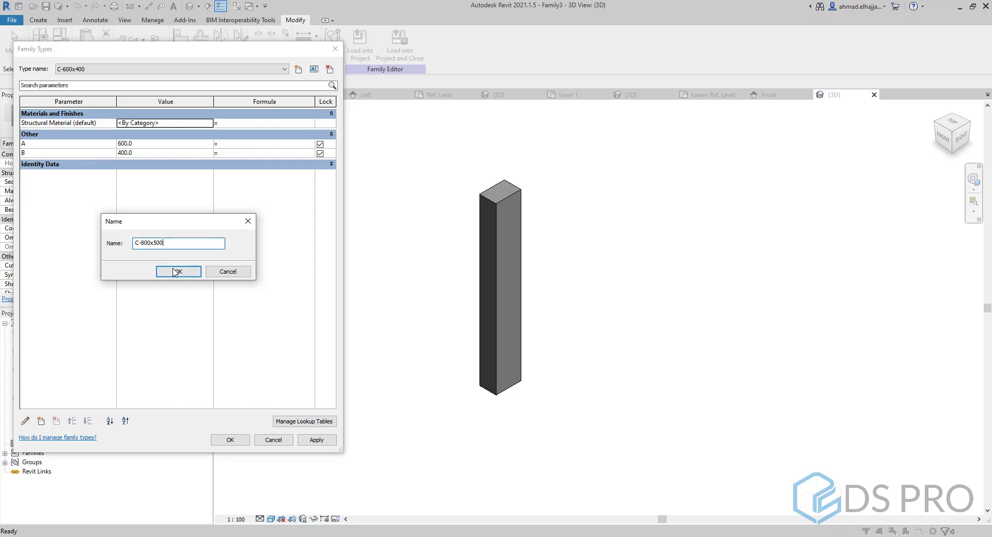
click(173, 271)
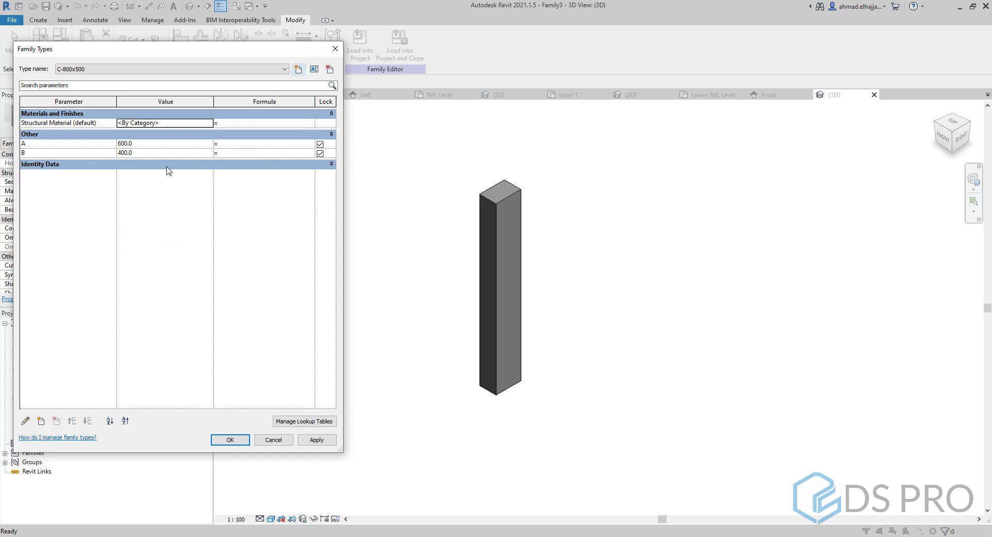
click(166, 145)
text(800)
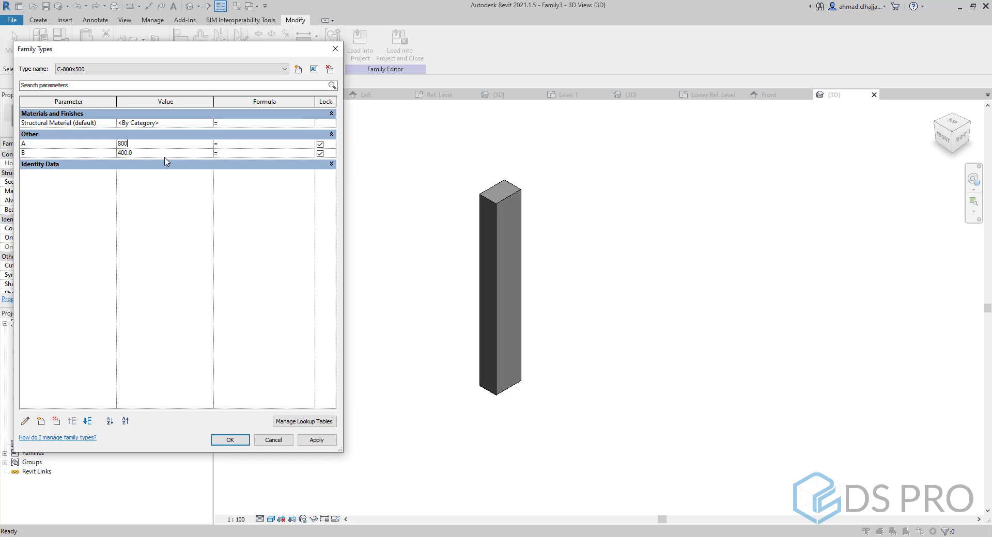
click(164, 154)
text(500)
click(312, 440)
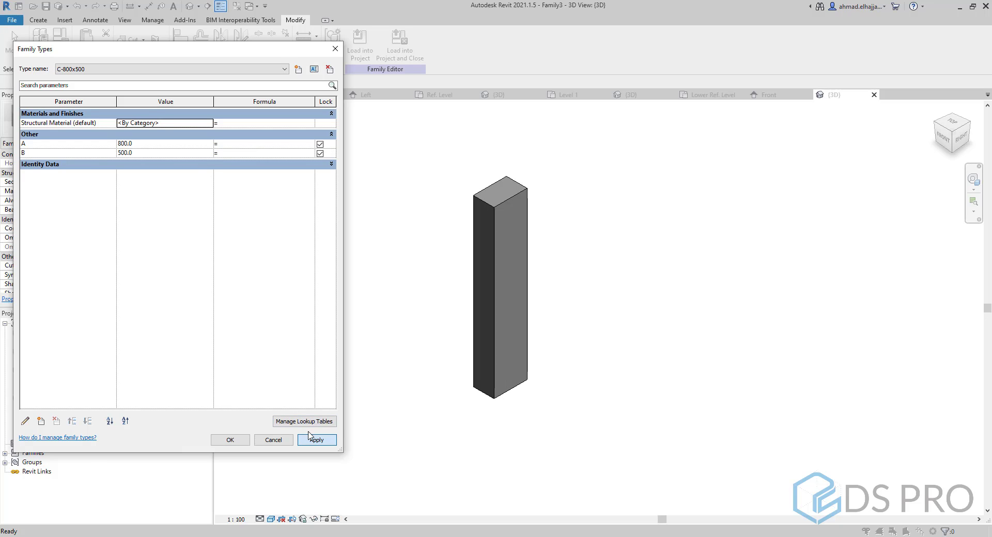
click(230, 440)
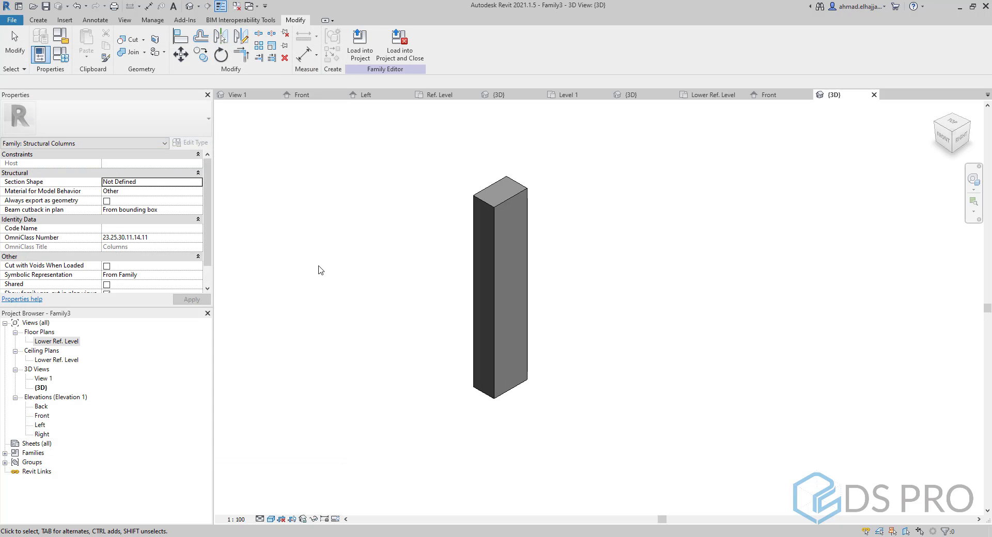
Load Family3 into Project1 and set new columns to extend upward to Level 2
click(360, 44)
click(716, 291)
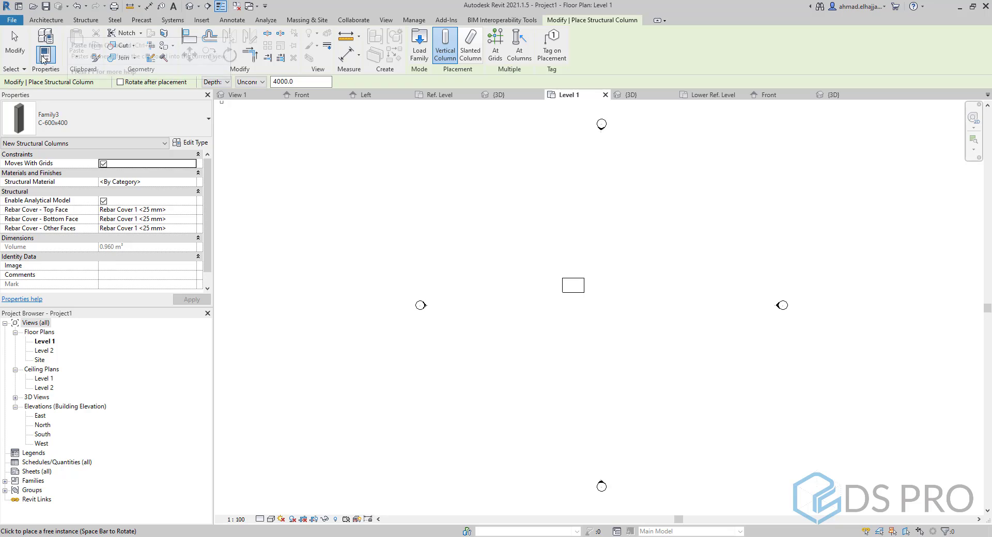
click(216, 82)
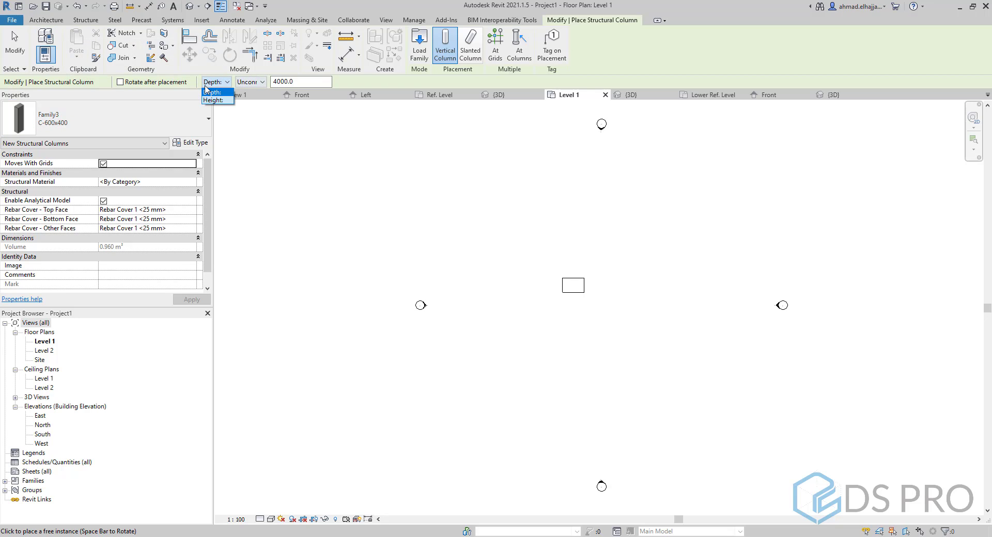
click(212, 100)
click(251, 82)
click(245, 91)
Place a column right of the first one and change it to type C-800x500
scroll(615, 263, up, 6)
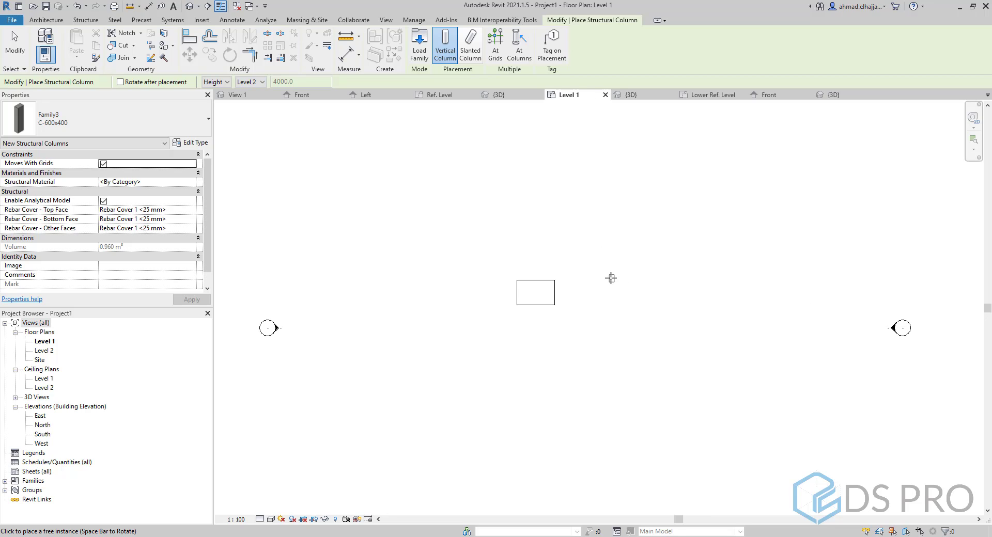
click(626, 256)
key(Escape)
click(622, 257)
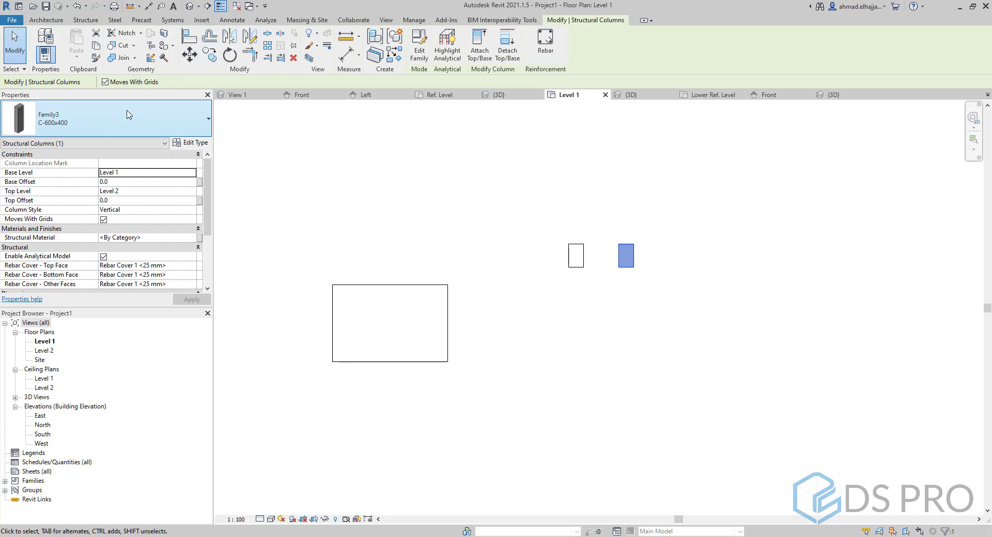
click(93, 121)
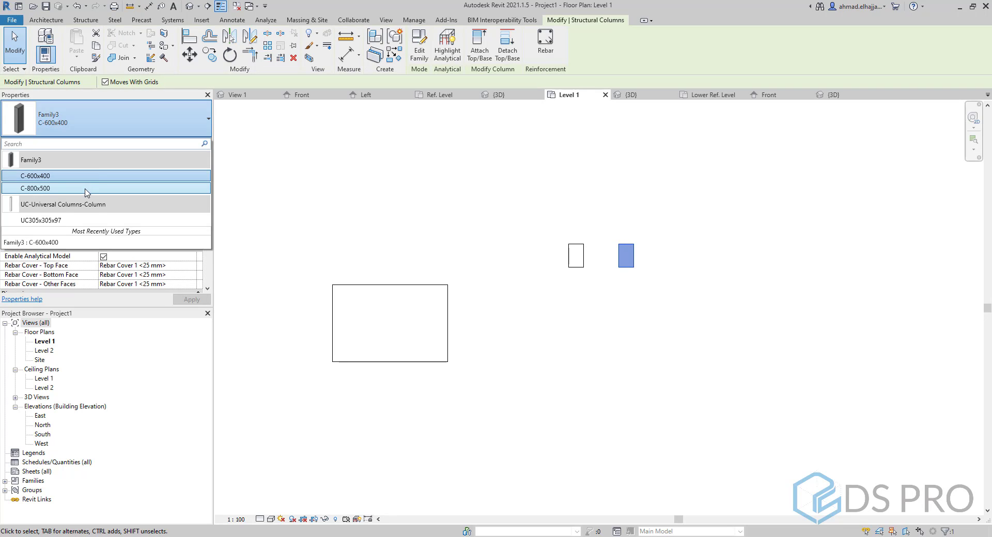
click(87, 188)
key(Escape)
click(190, 6)
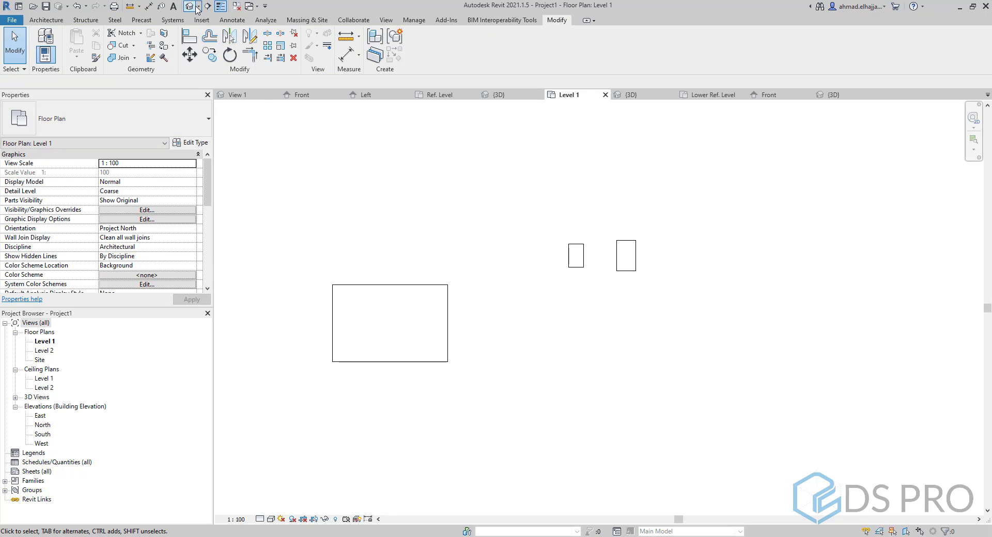
Change Level 2's elevation from 4000 to 6000 in the 3D view
scroll(687, 300, up, 4)
click(704, 313)
shift+middle_drag(704, 313, 726, 240)
scroll(726, 240, down, 6)
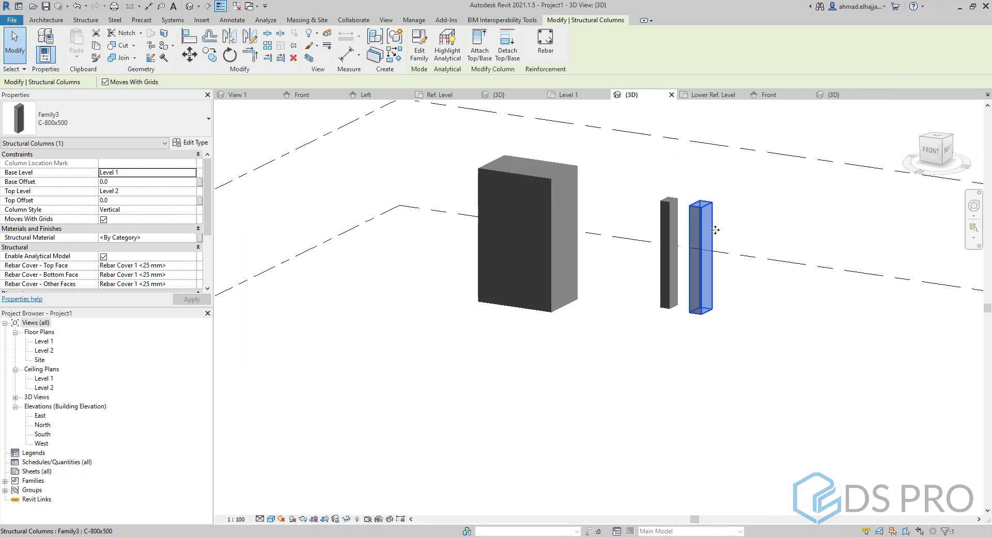
click(569, 226)
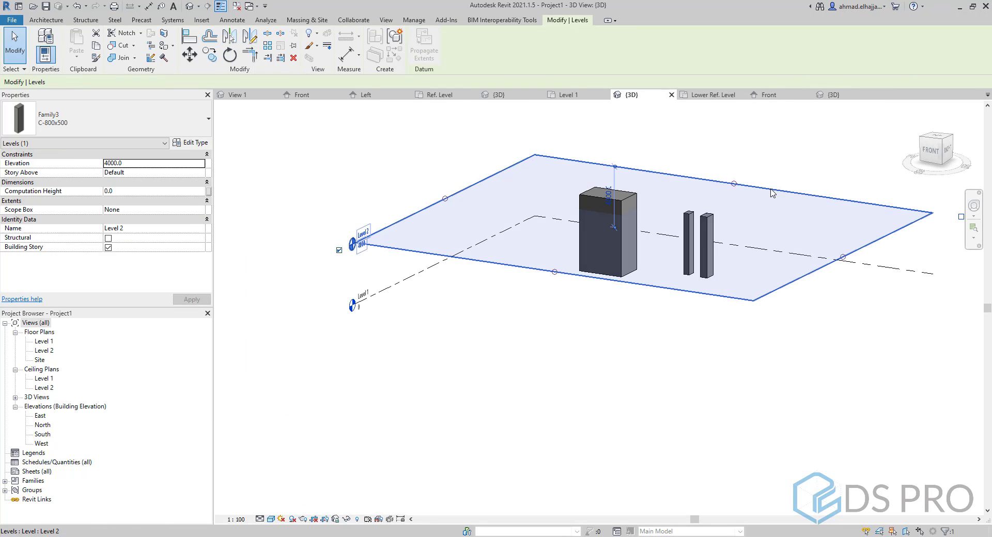
scroll(357, 244, up, 3)
click(361, 250)
text(6)
key(Return)
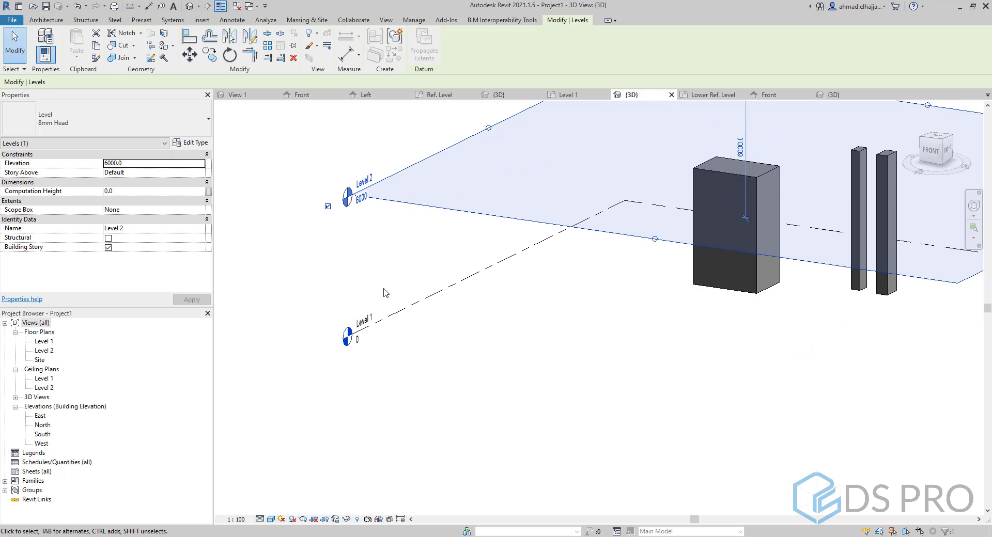
Pan and orbit to inspect the columns now stretched up to Level 2
middle_drag(679, 291, 391, 307)
shift+middle_drag(600, 248, 599, 315)
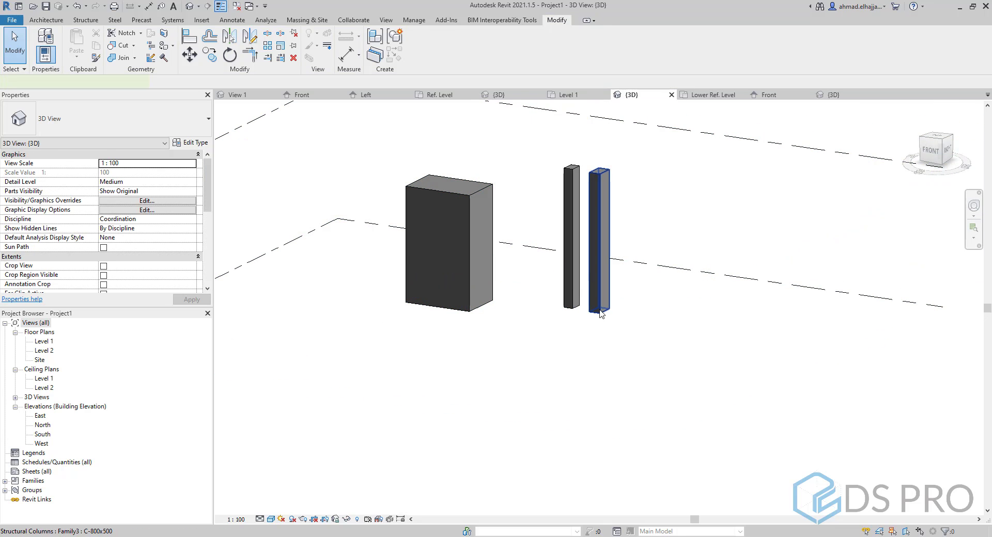
click(599, 290)
shift+middle_drag(680, 308, 575, 332)
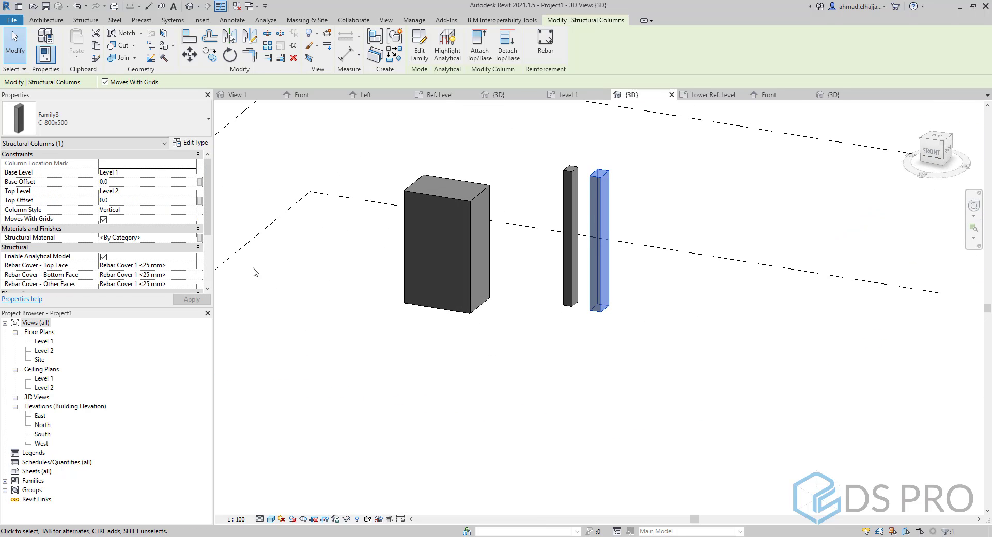
Assign Cherry as the C-800x500 column's structural material from the Material Browser
click(189, 239)
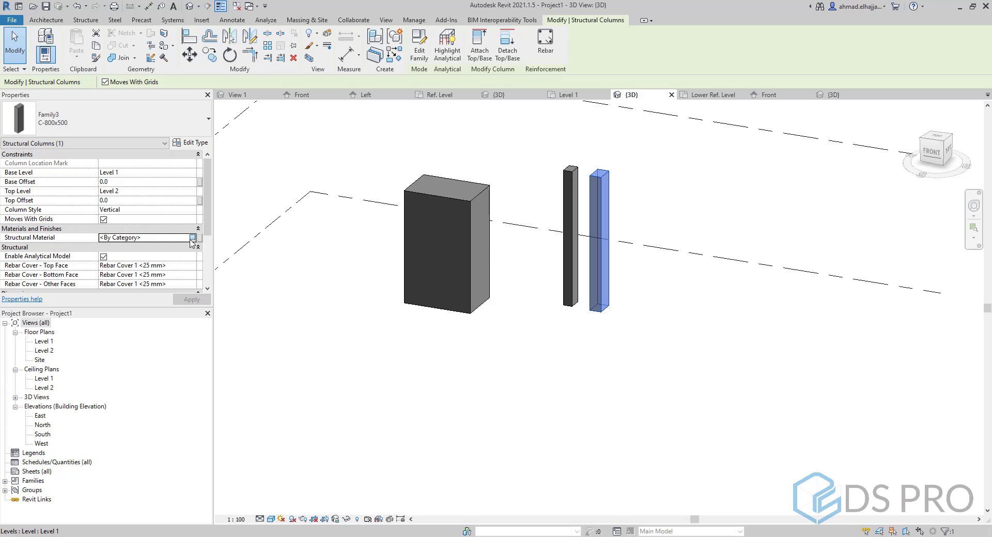
click(192, 238)
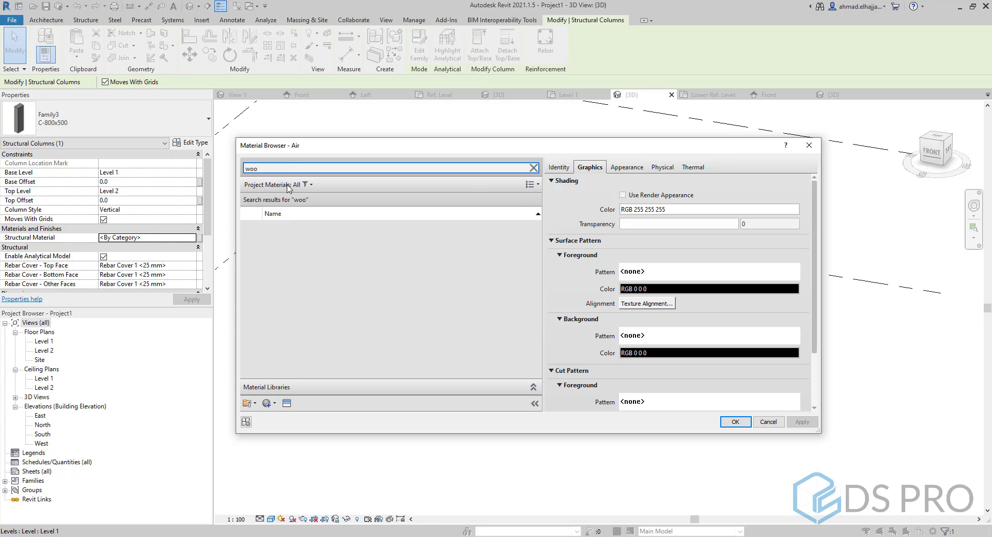
click(296, 238)
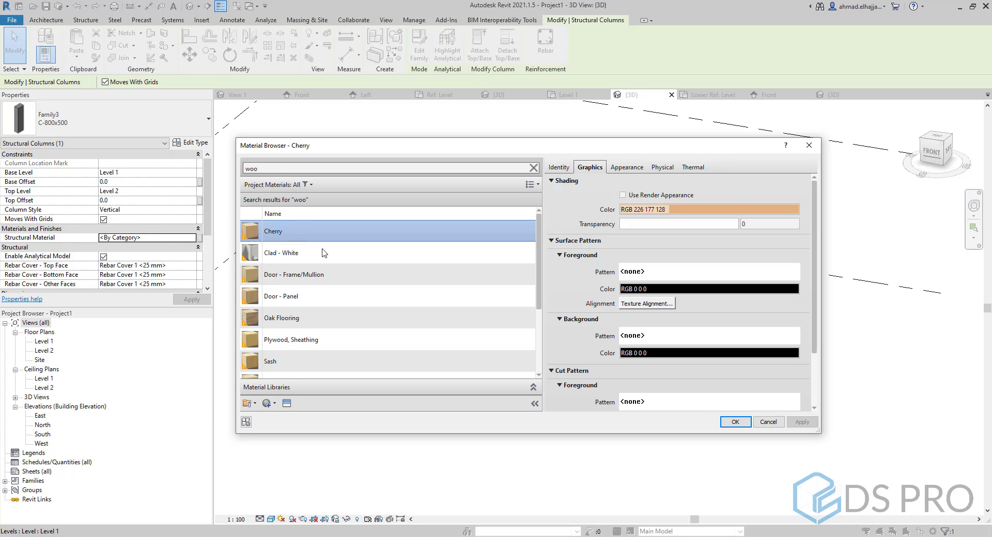
click(736, 422)
click(614, 342)
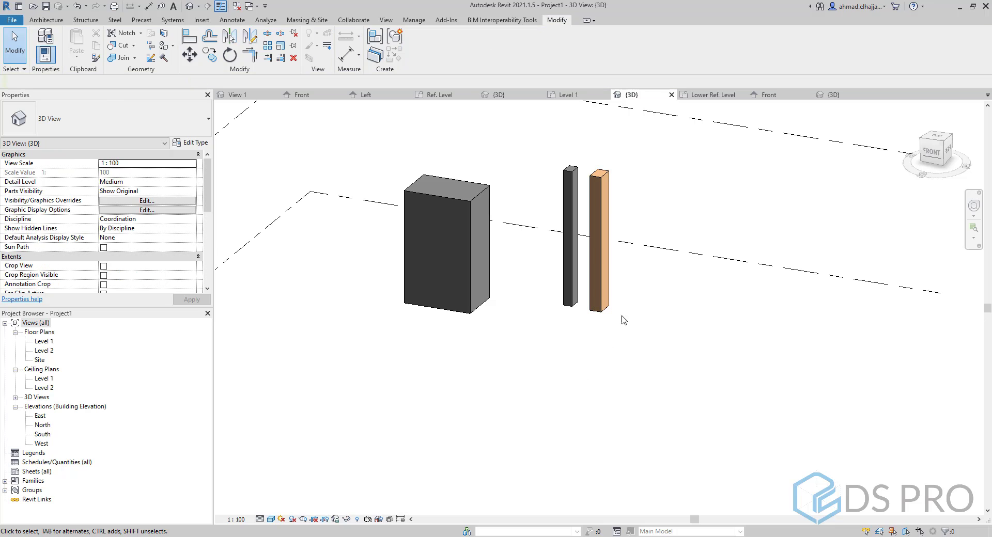
Reselect the column and review its type properties, closing them without changes
click(613, 279)
shift+middle_drag(613, 279, 656, 336)
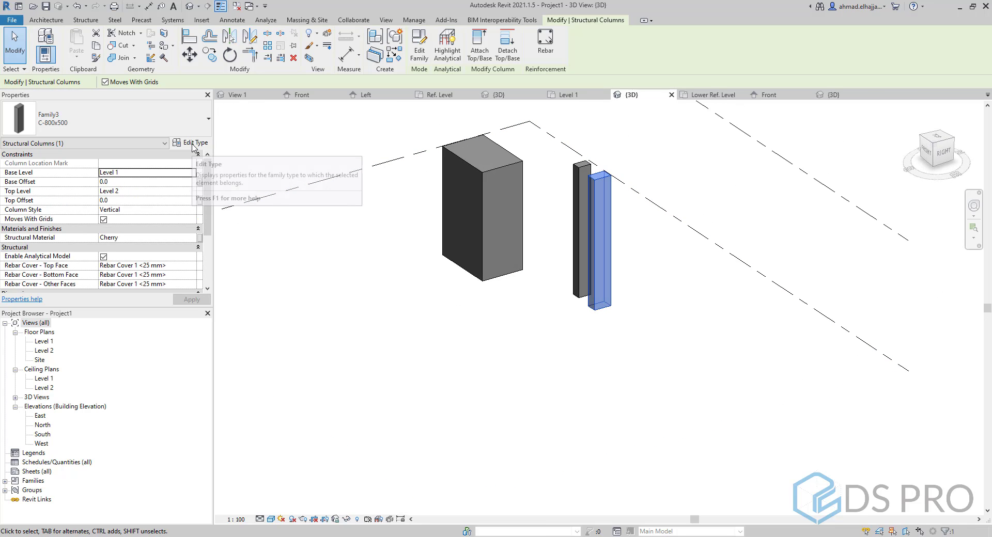
click(194, 127)
click(192, 136)
click(193, 142)
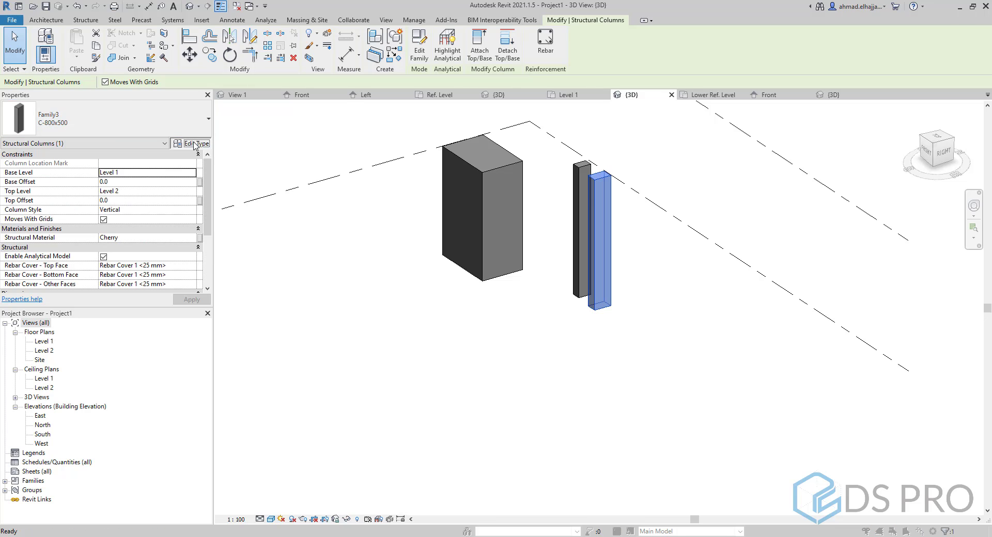
scroll(258, 248, down, 2)
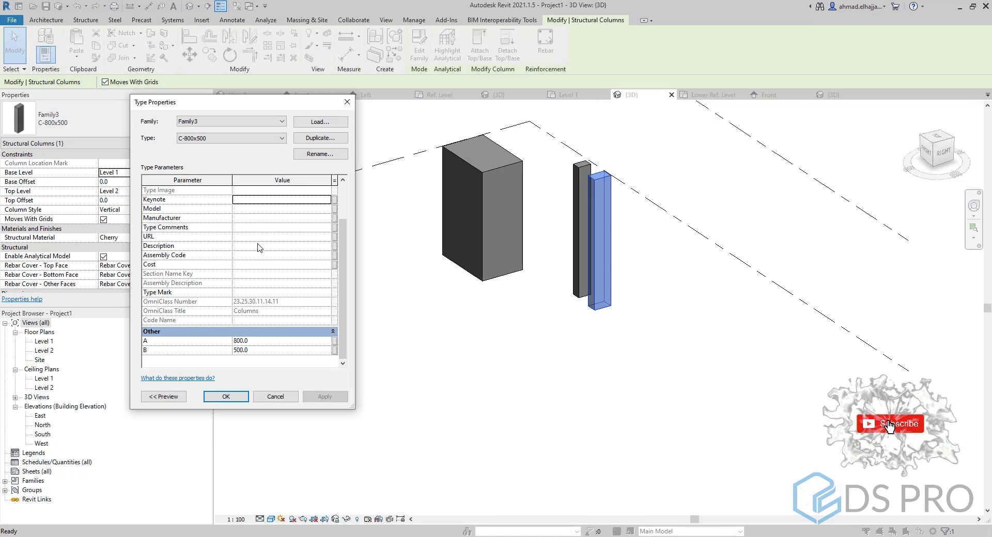
click(226, 397)
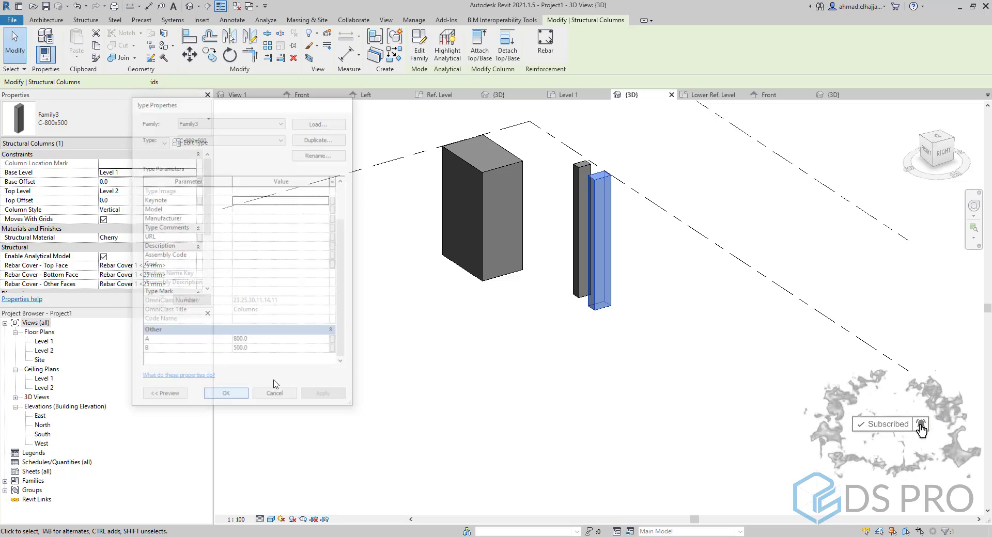
click(461, 373)
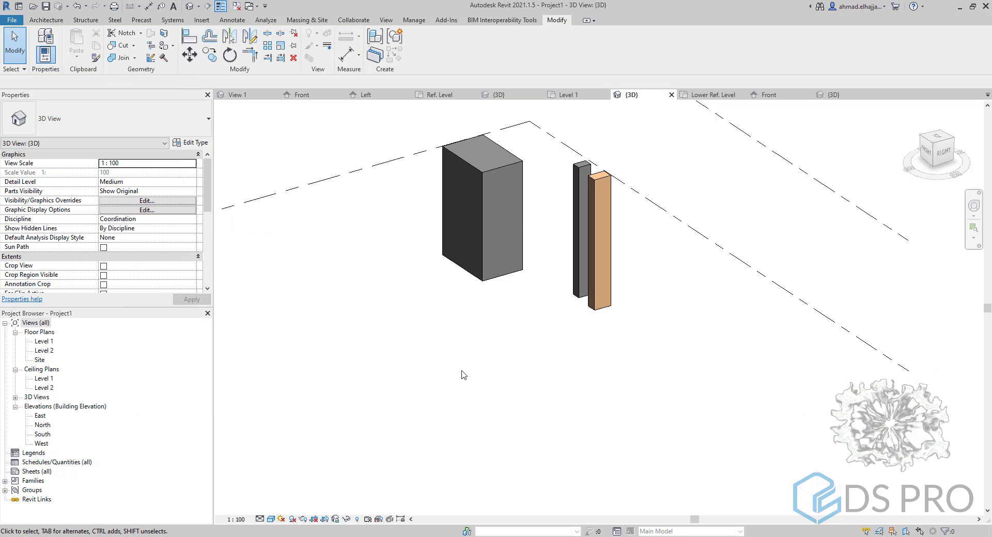